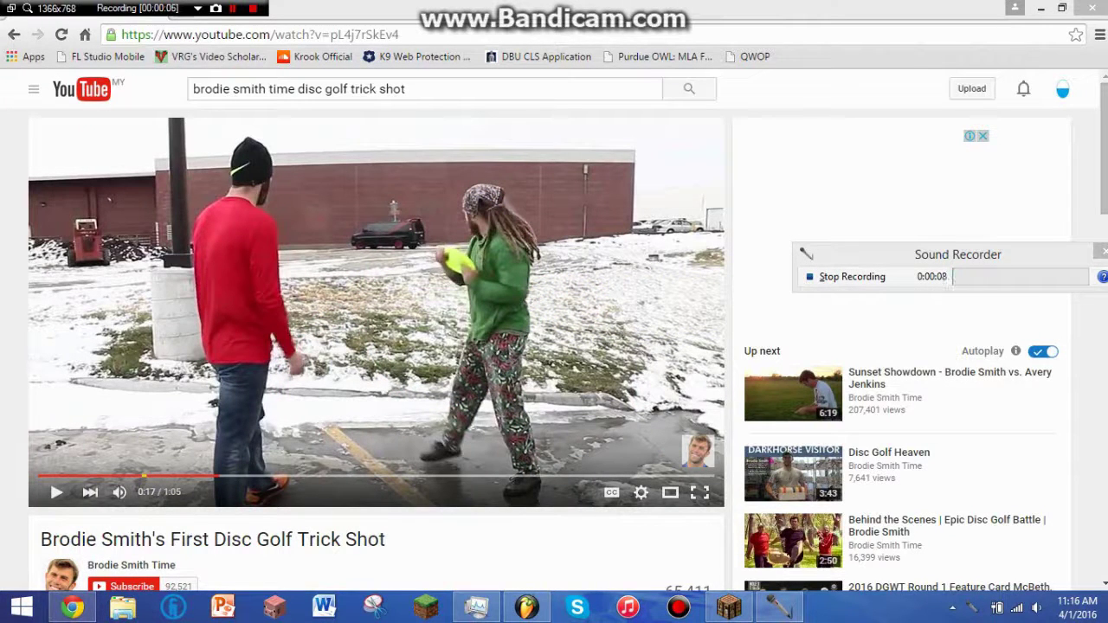
Play the paused disc golf trick shot video from 0:17 and pause it at 0:26.
key("alt+Tab")
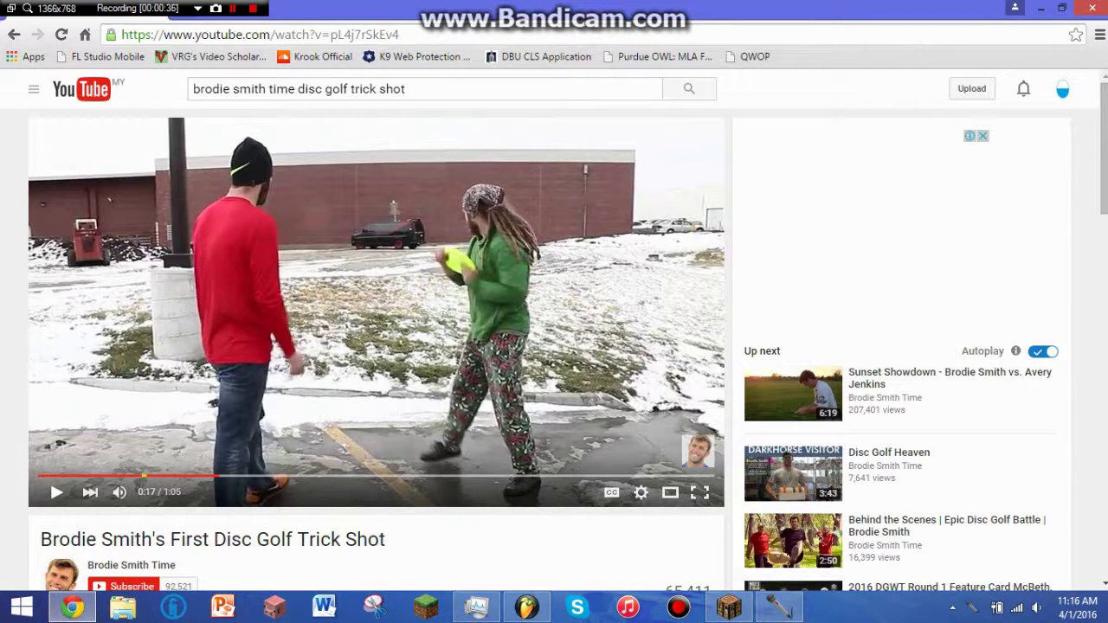
key("space")
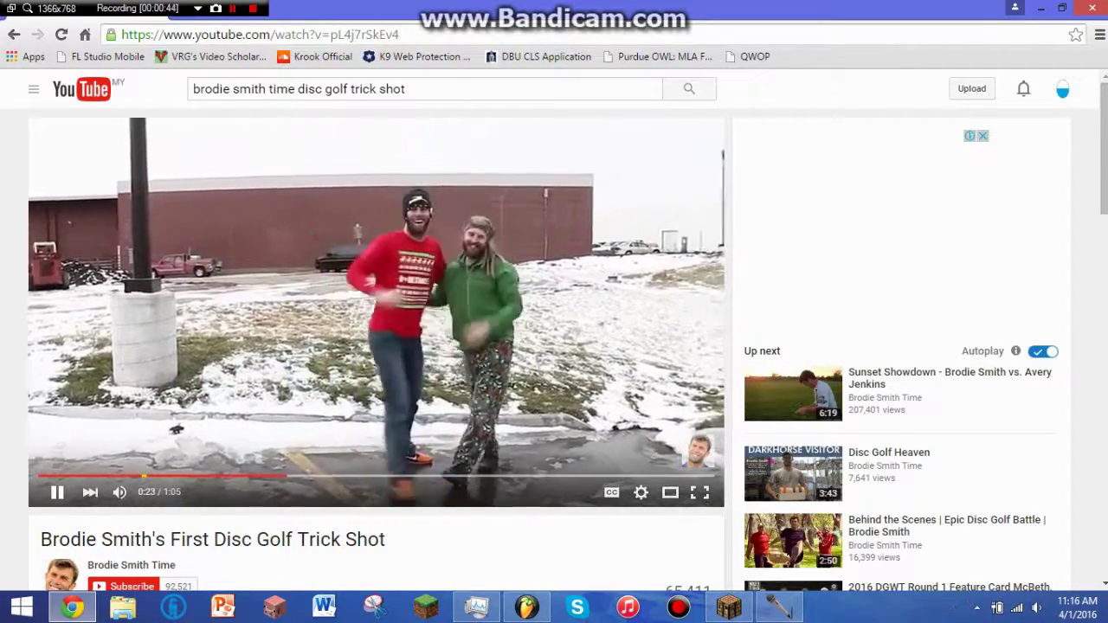
key("space")
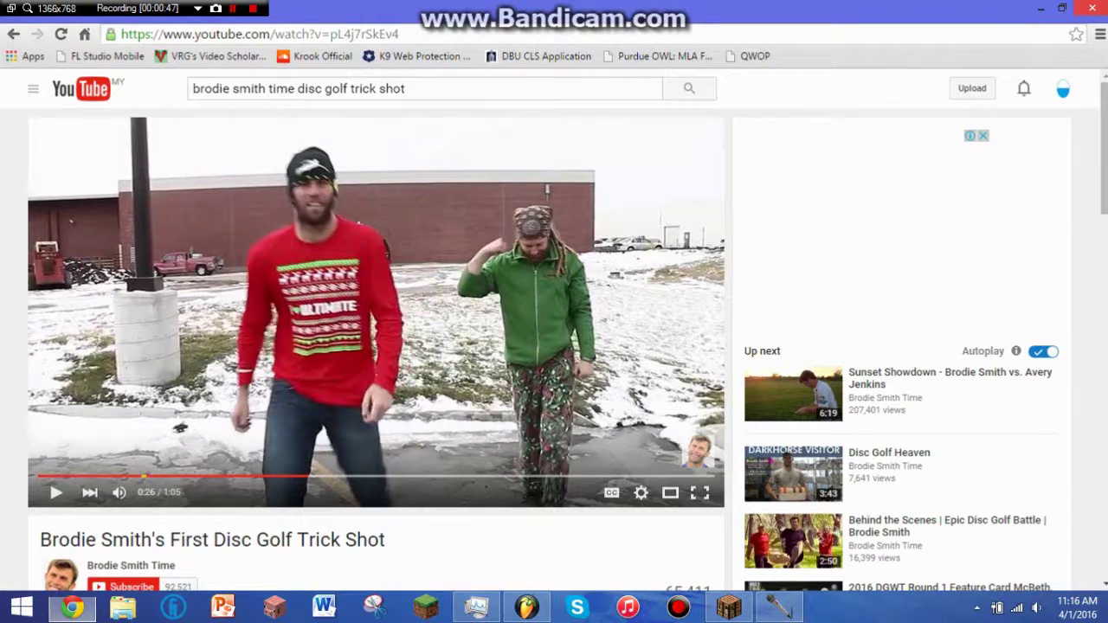
Switch to FL Studio and play the song from bar 37, stopping in the gap before bar 41.
left_click(526, 608)
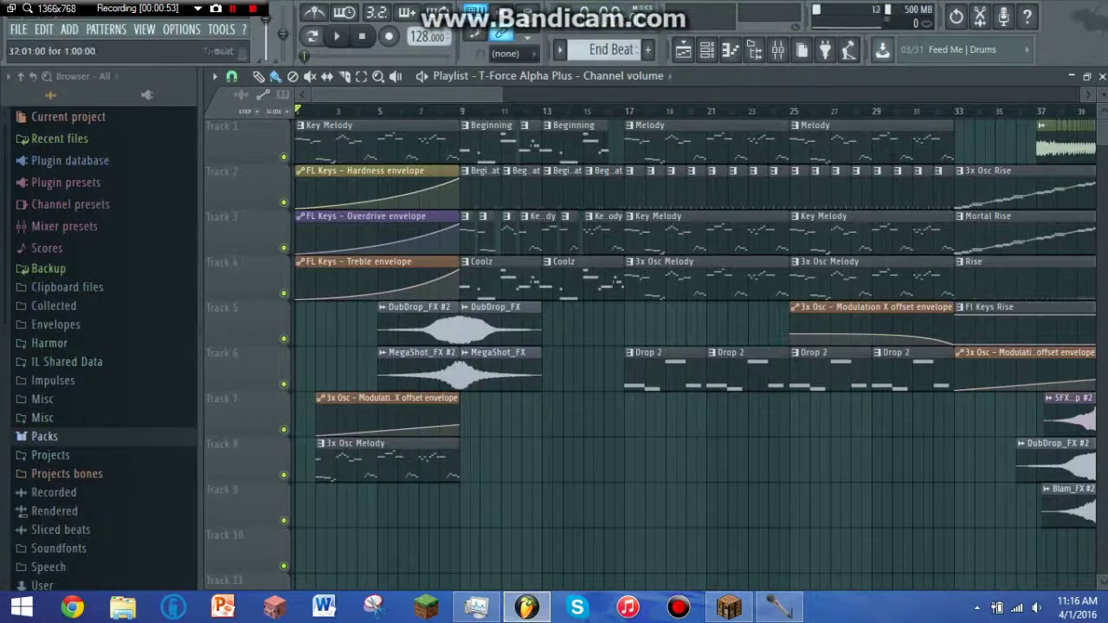
left_click(1037, 111)
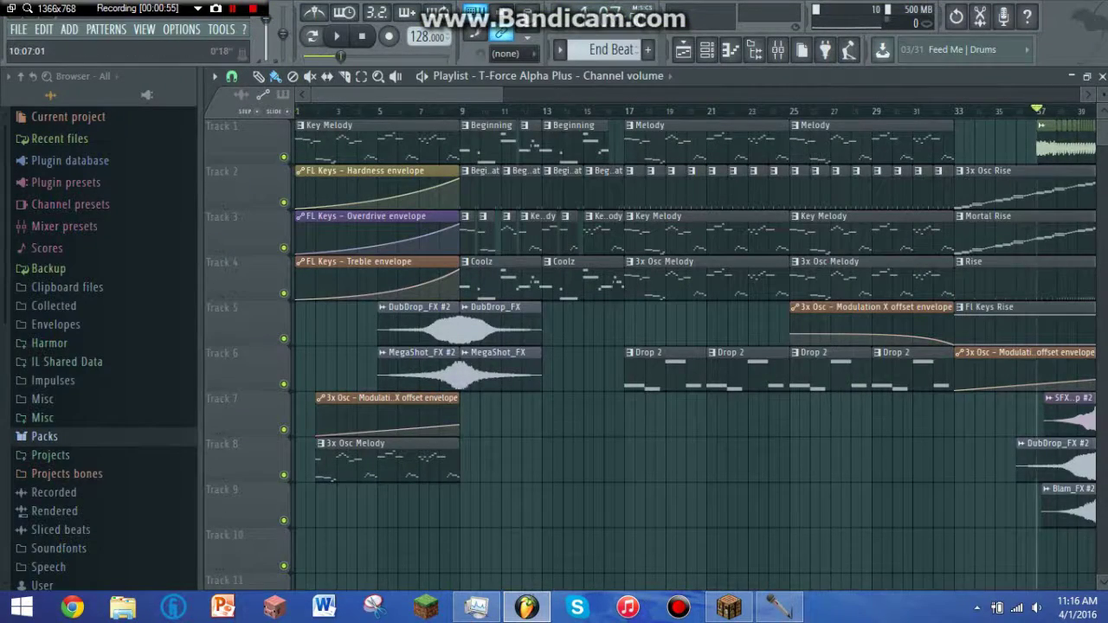
left_click_drag(490, 95, 735, 94)
key("space")
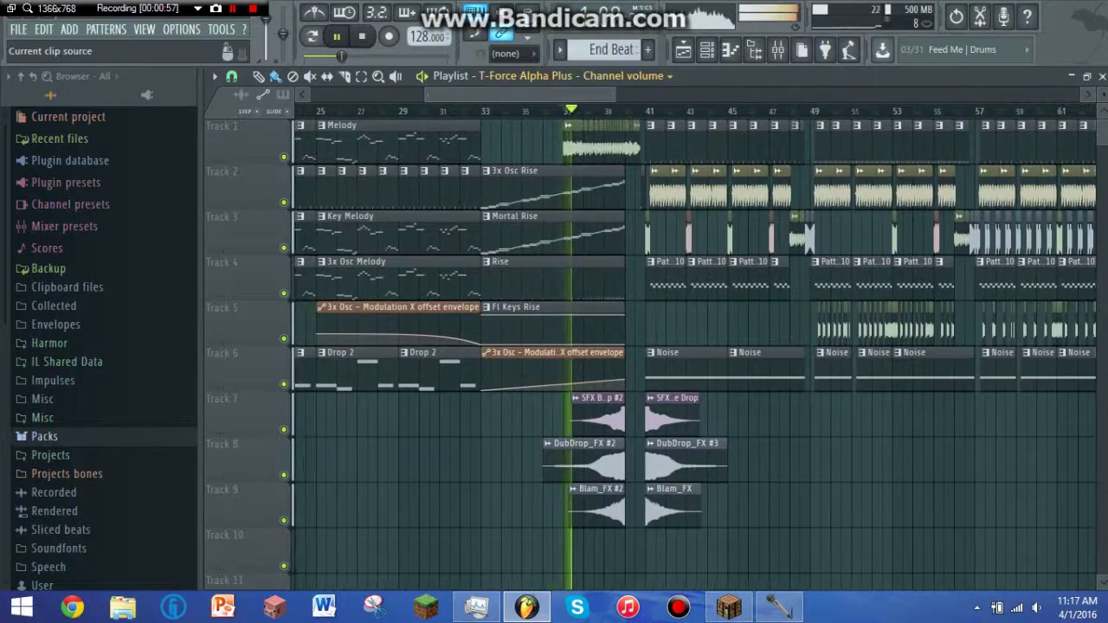
mouse_move(616, 94)
left_mouse_down()
mouse_move(478, 94)
mouse_move(529, 95)
mouse_move(504, 94)
left_mouse_up()
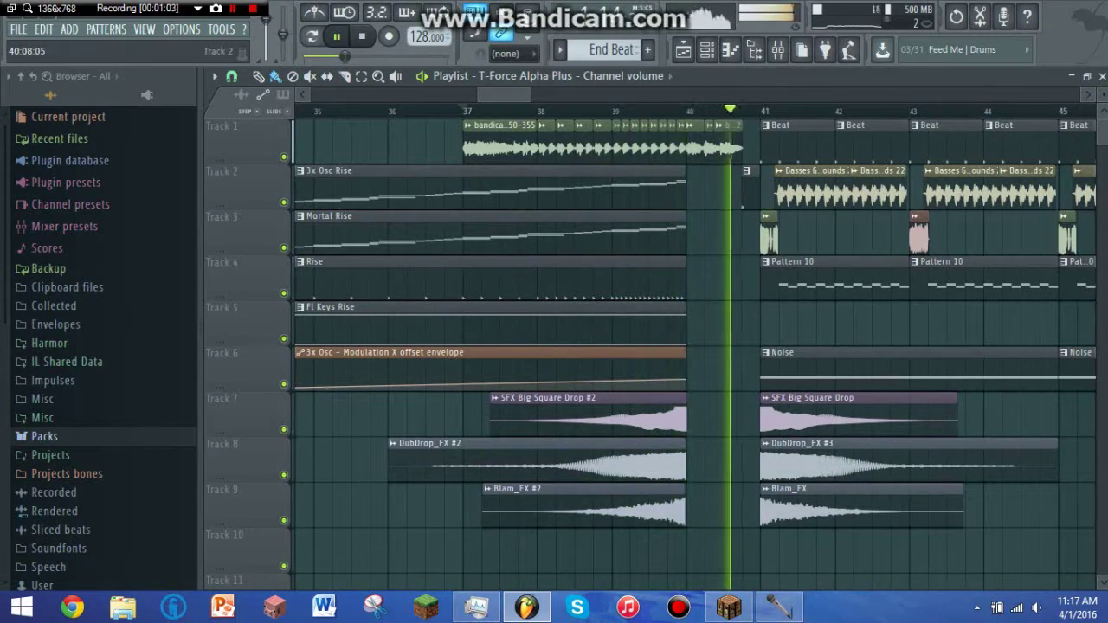
key("space")
Play the opening of the arrangement from bar 1, including the Key Melody and its FL Keys envelopes, and stop playback.
left_click_drag(479, 94, 301, 94)
scroll(692, 346, "down", 4)
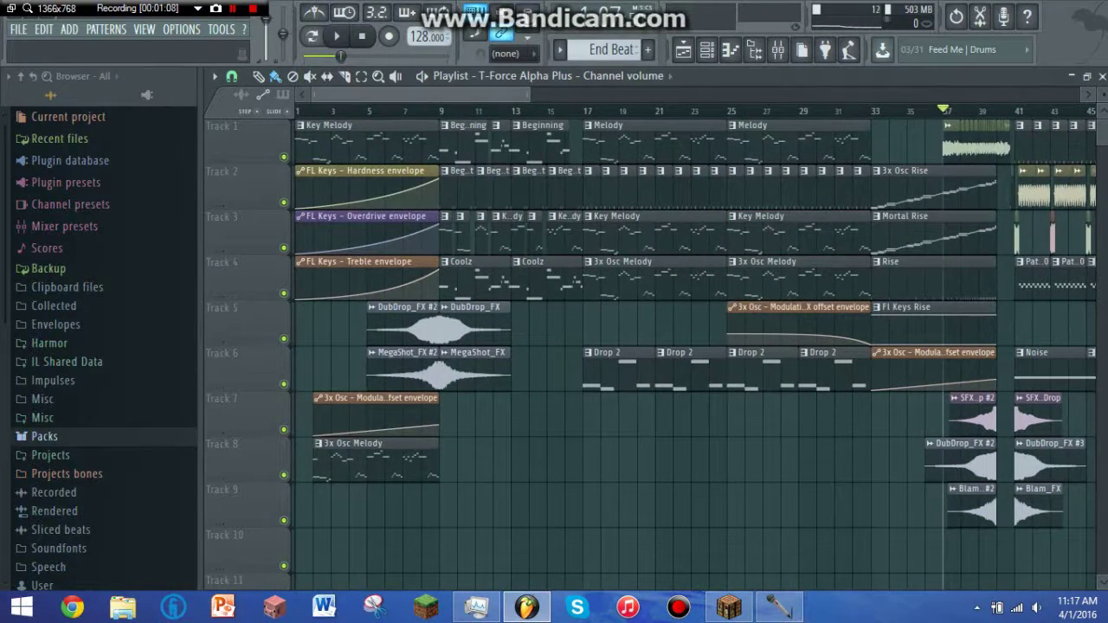
mouse_move(1001, 94)
left_mouse_down()
mouse_move(1015, 94)
mouse_move(1004, 95)
left_mouse_up()
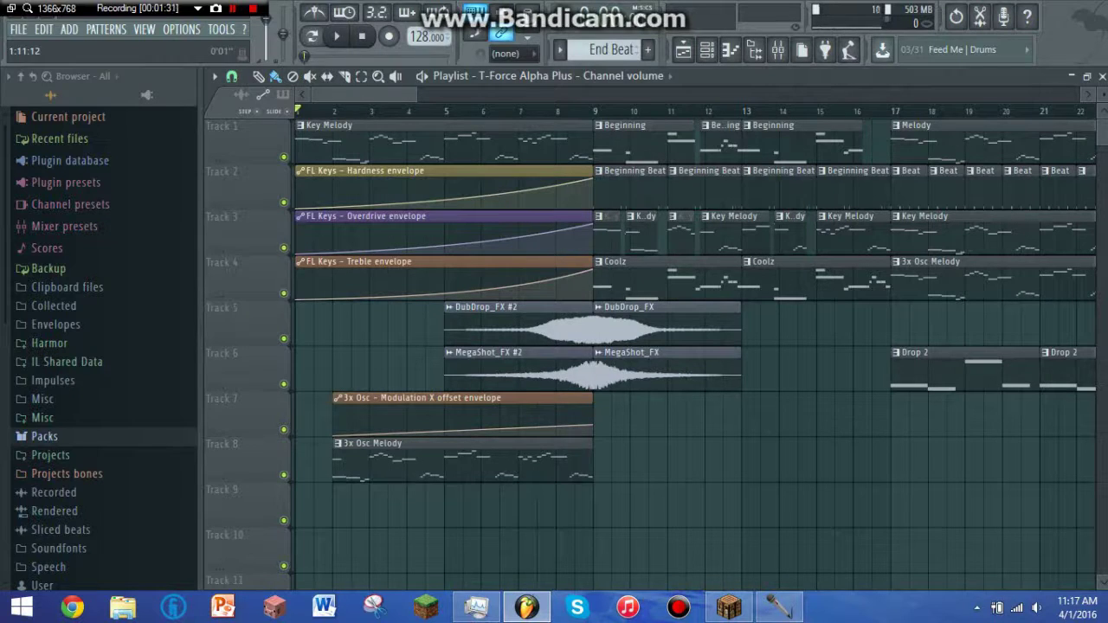
key("space")
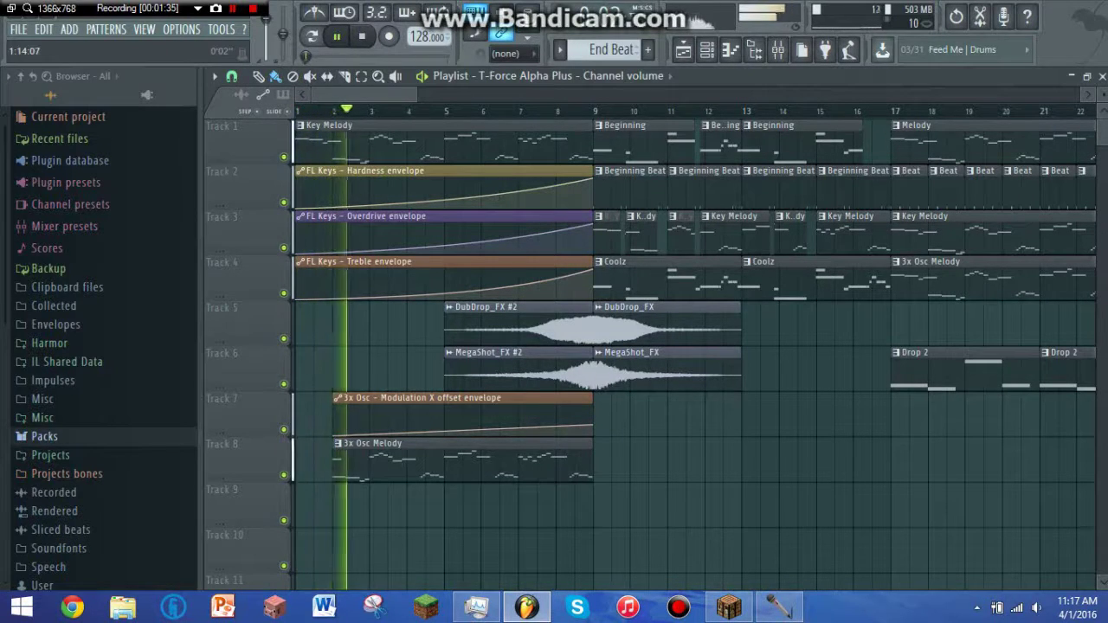
key("space")
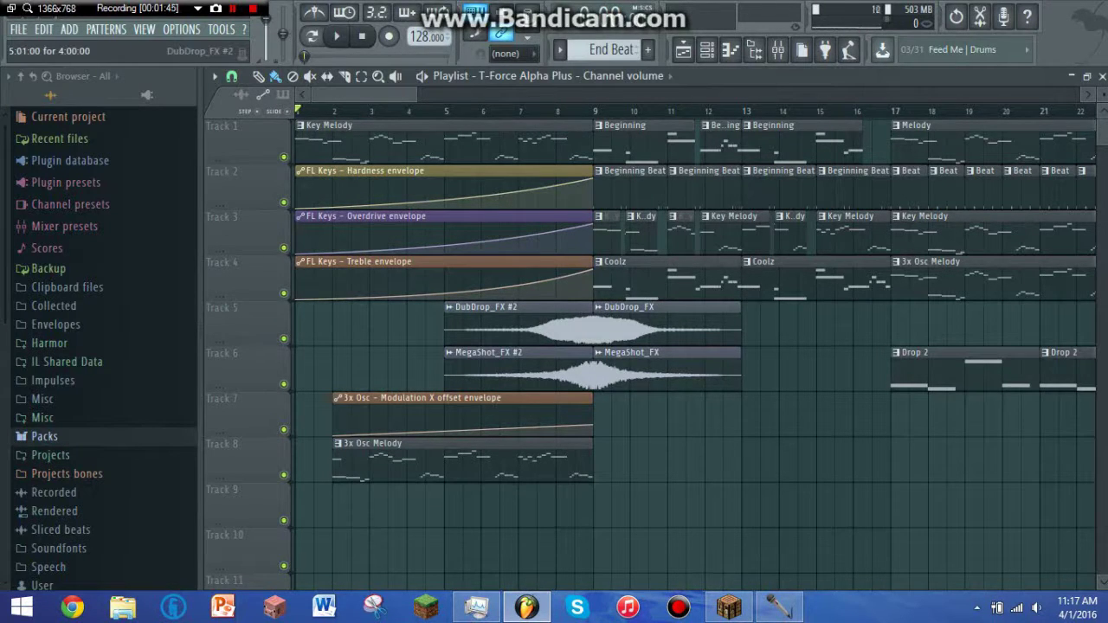
Play the song from bar 5, where DubDrop_FX #2 and MegaShot_FX #2 begin, and stop around bar 9.
left_click_drag(311, 95, 333, 94)
scroll(606, 329, "left", 2)
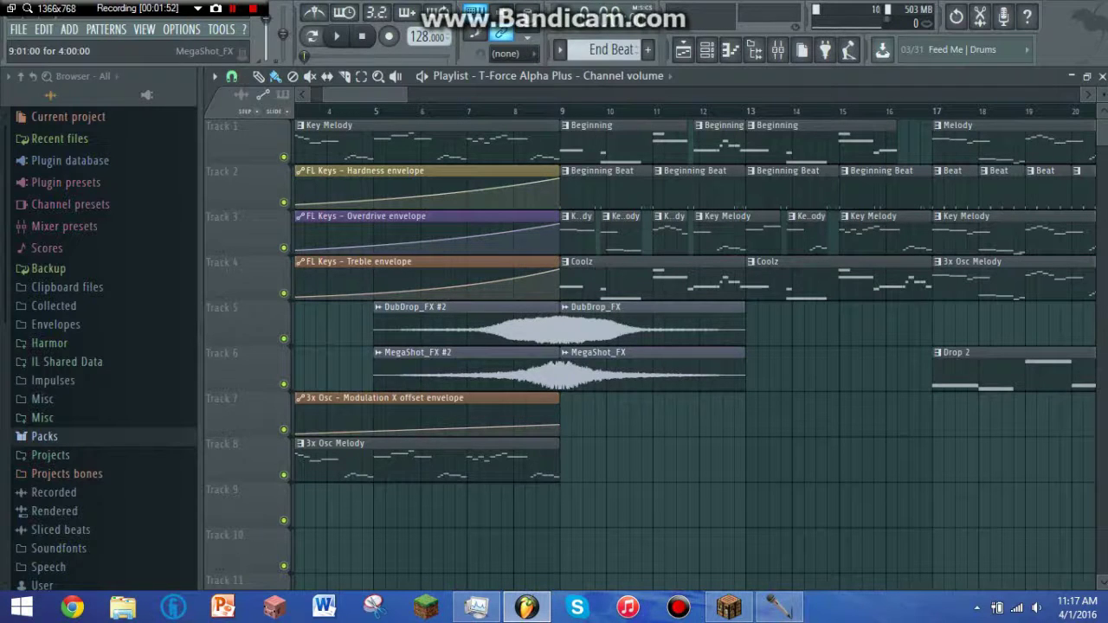
left_click(373, 111)
left_click_drag(376, 94, 364, 94)
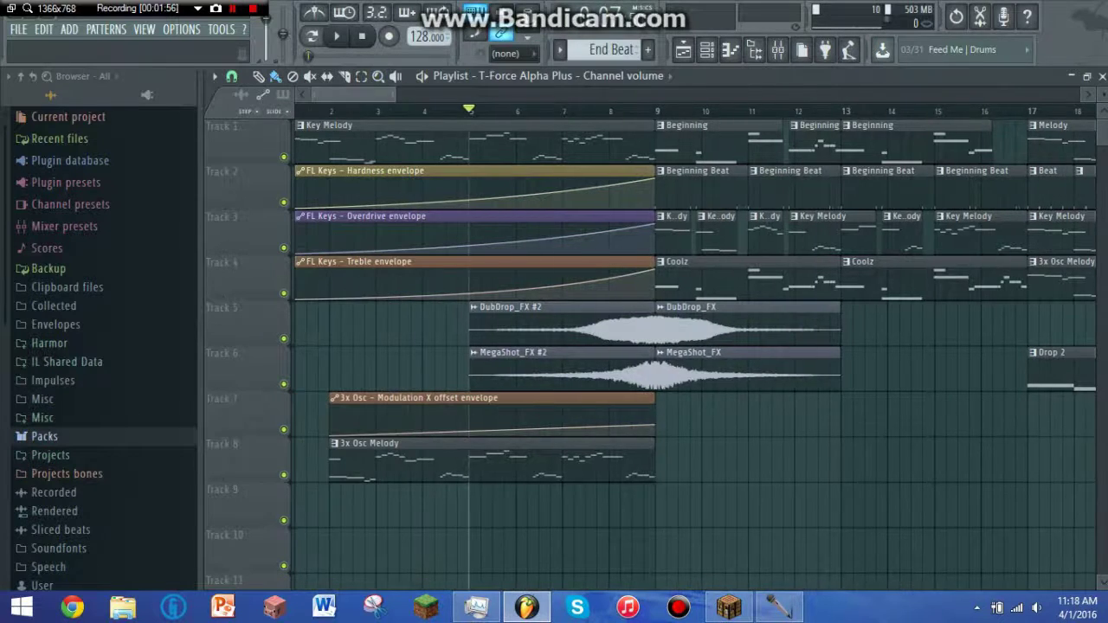
key("space")
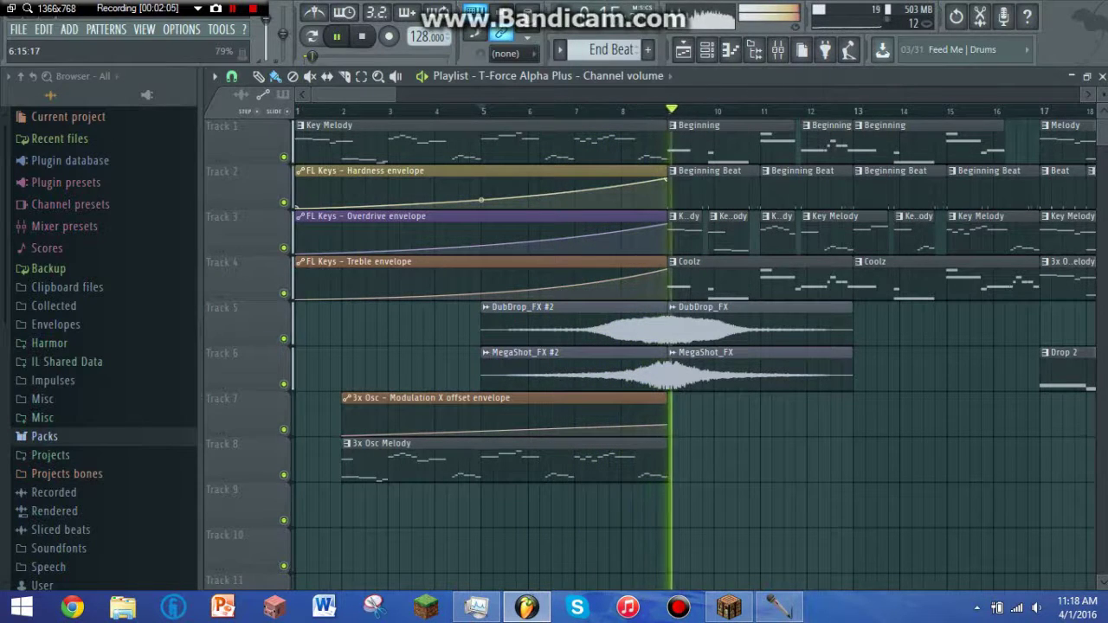
key("space")
Play the song from bar 2, where the 3x Osc Melody and its modulation envelope start, and stop playback.
scroll(502, 372, "down", 2)
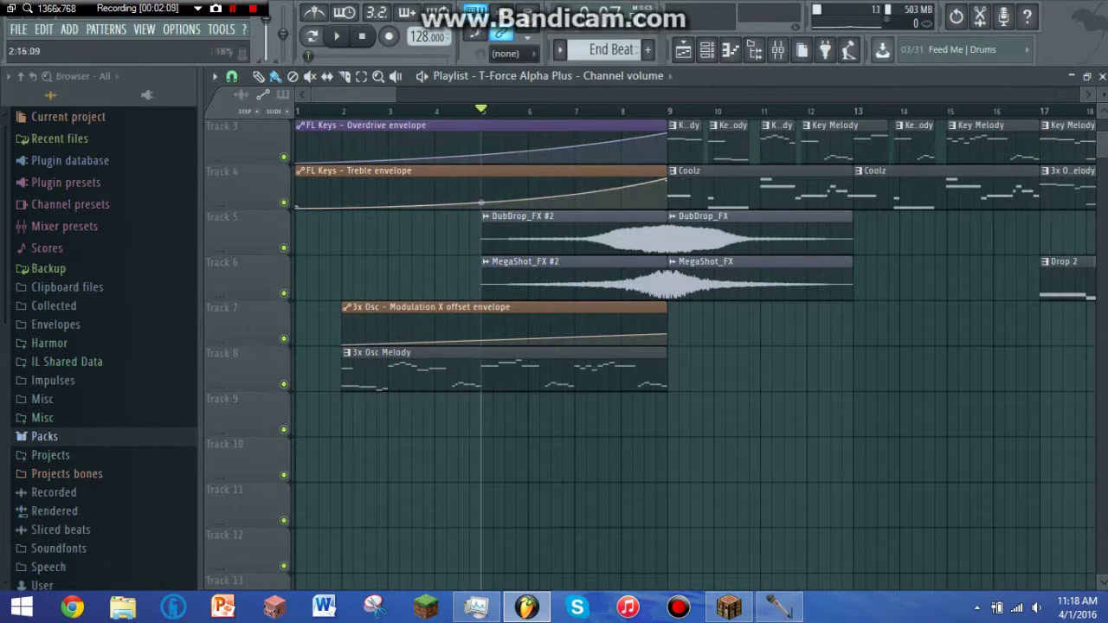
left_click(339, 111)
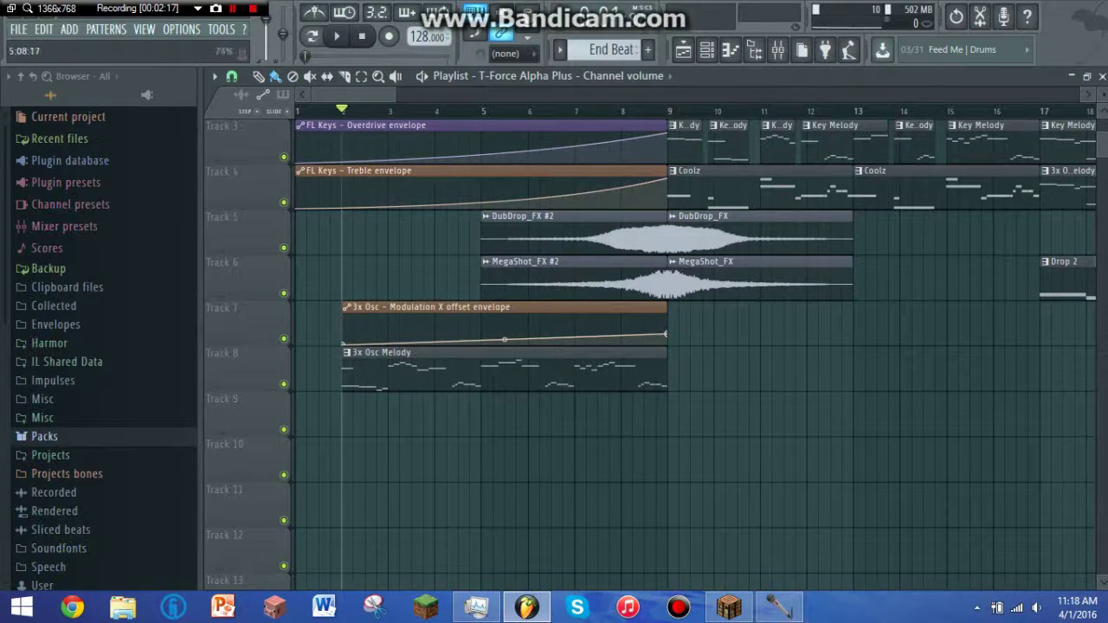
key("space")
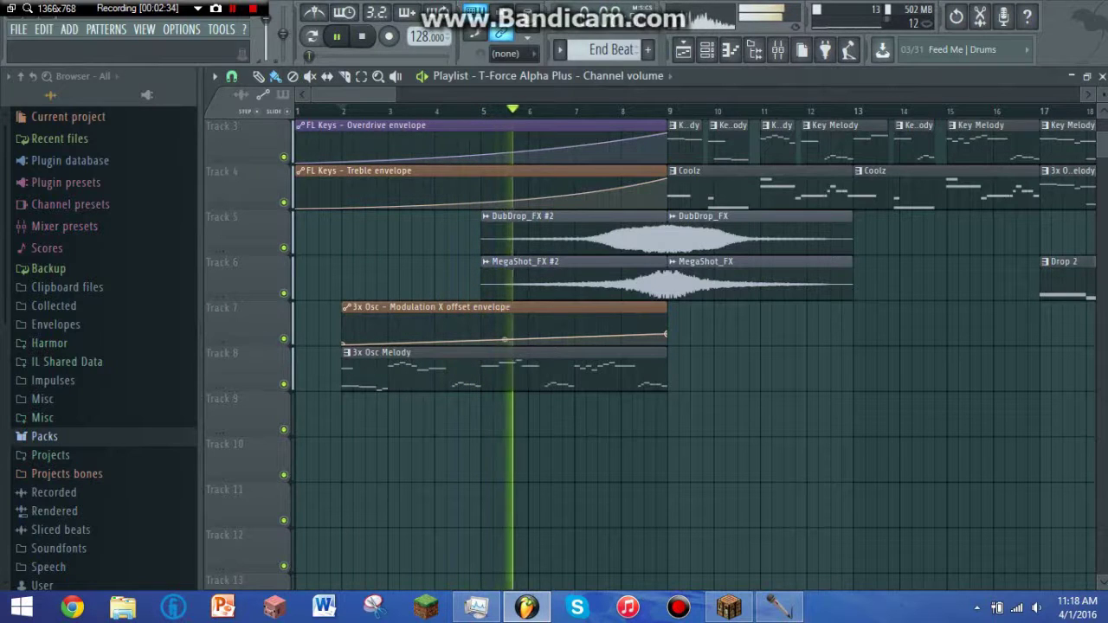
key("space")
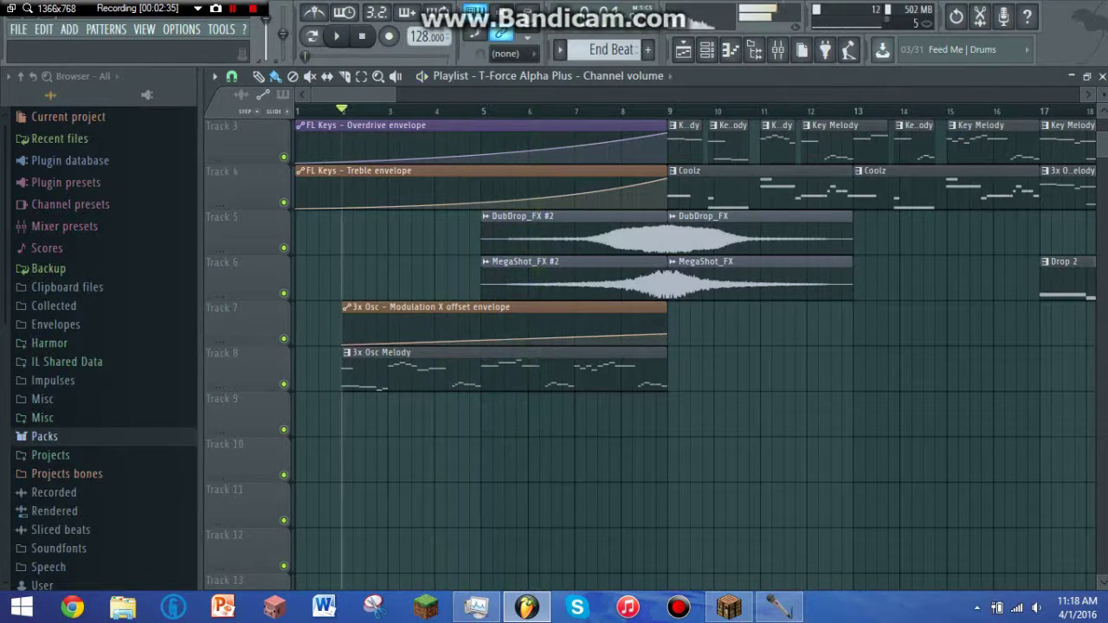
scroll(397, 346, "right", 5)
scroll(403, 346, "up", 2)
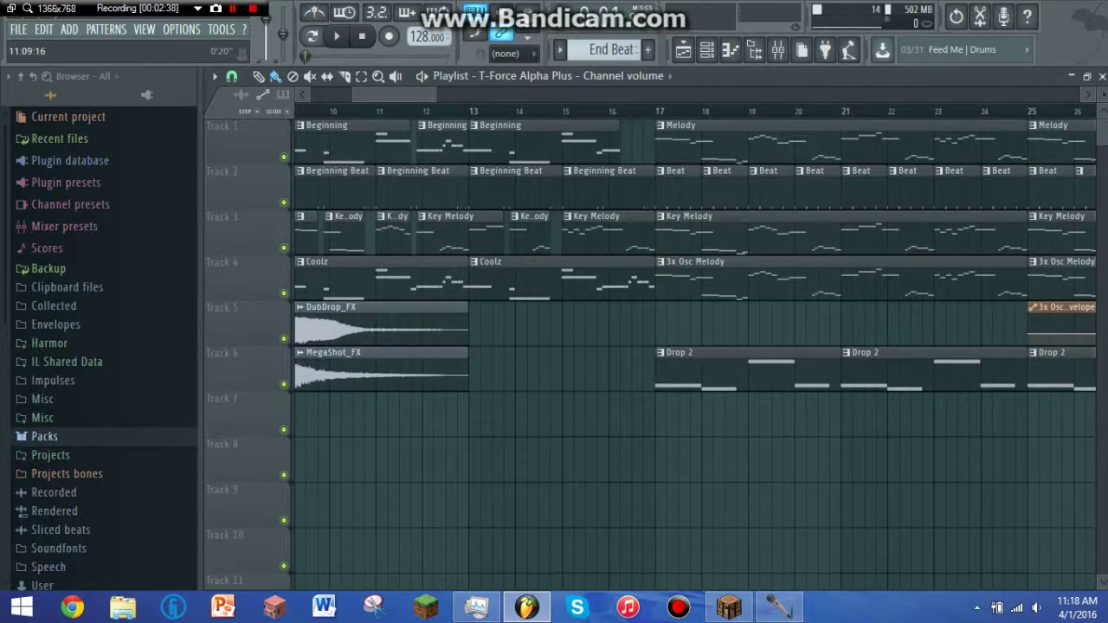
scroll(400, 346, "left", 3)
right_click(600, 56)
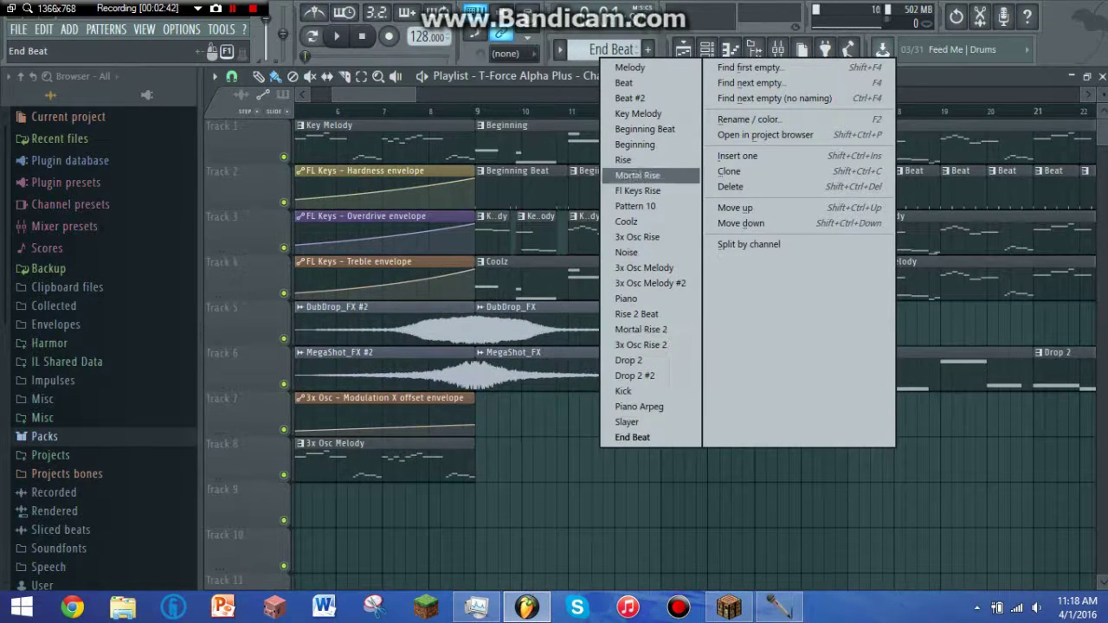
key("Escape")
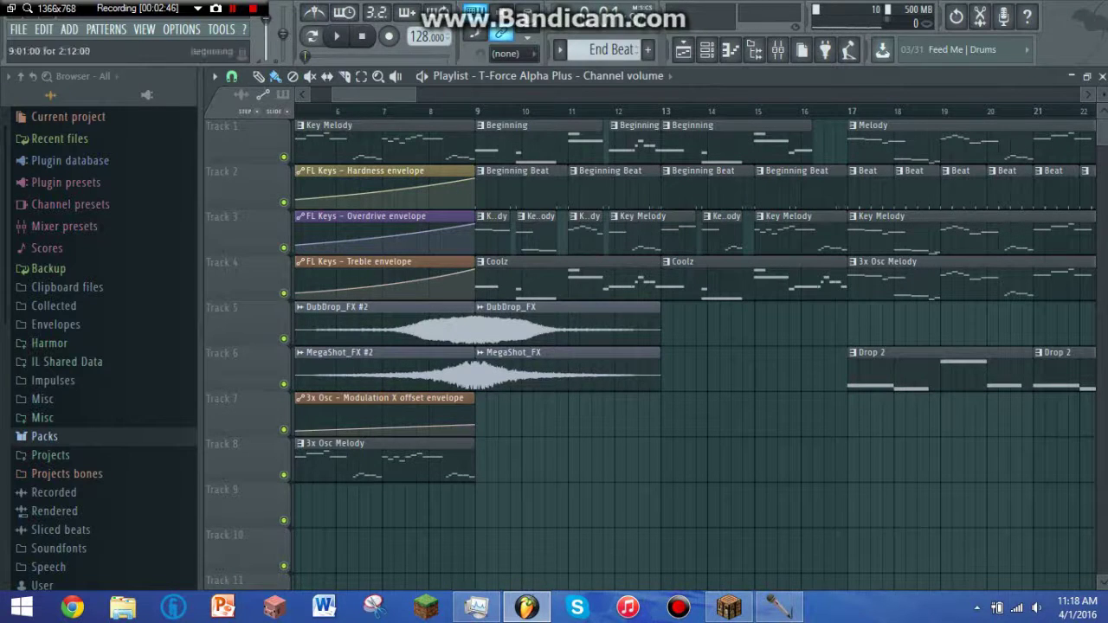
Set the playhead to bar 9, show the Beginning Beat pattern in the channel rack, and play it briefly.
left_click(475, 111)
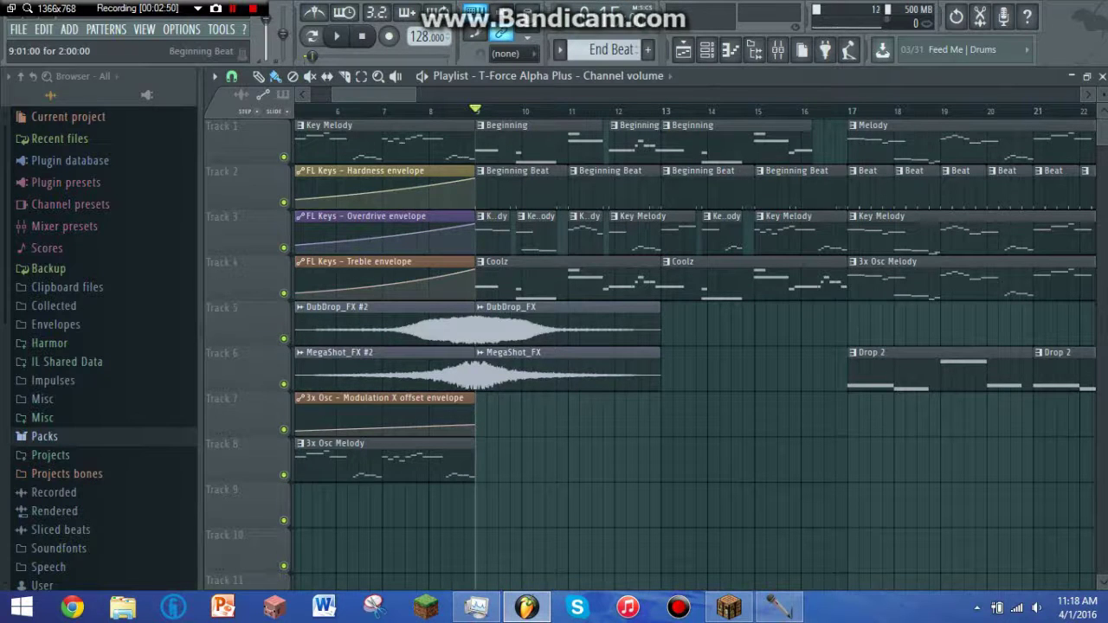
left_click(706, 49)
left_click(614, 49)
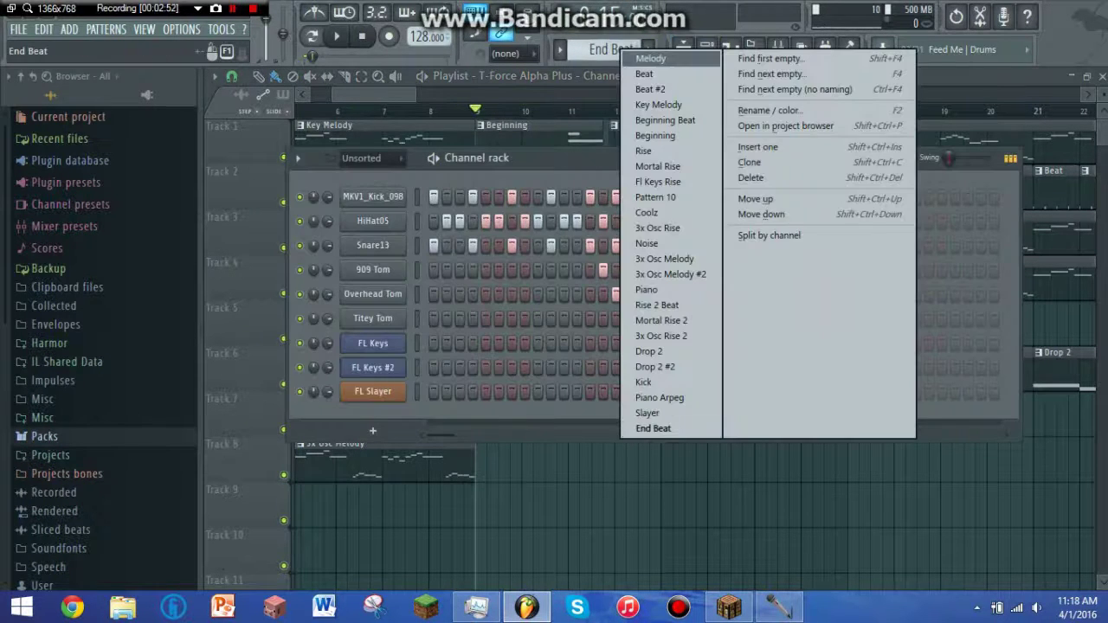
left_click(665, 119)
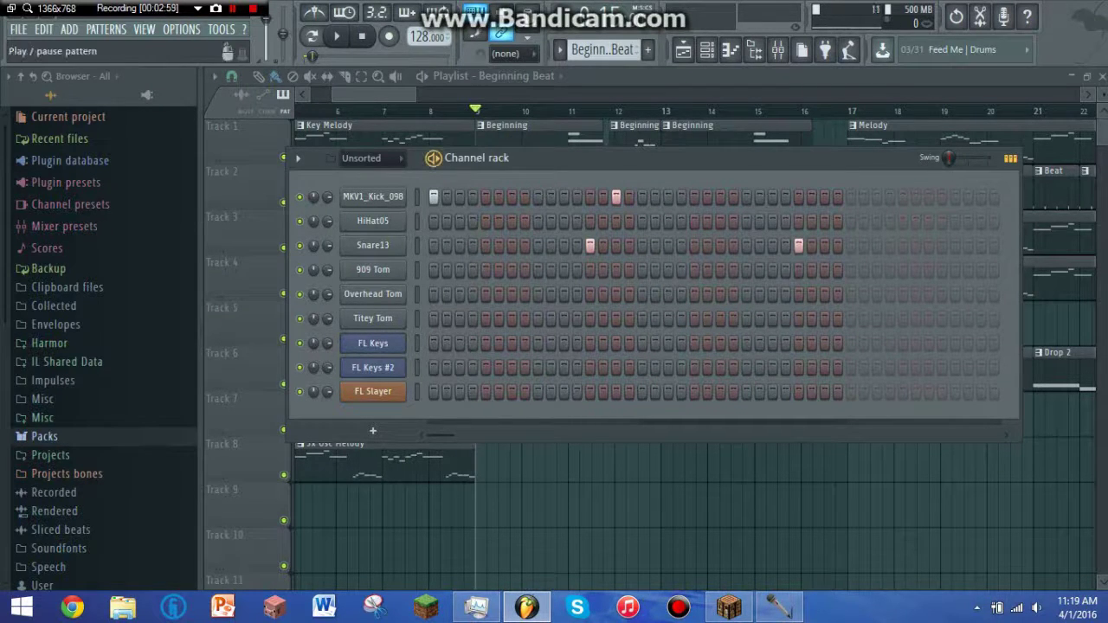
key("space")
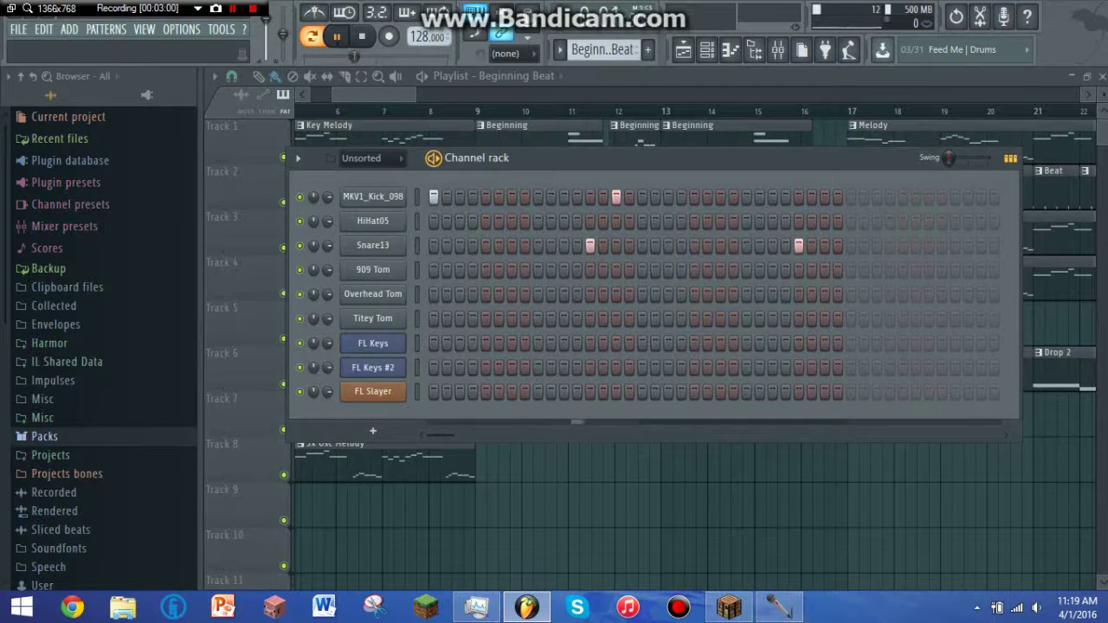
key("space")
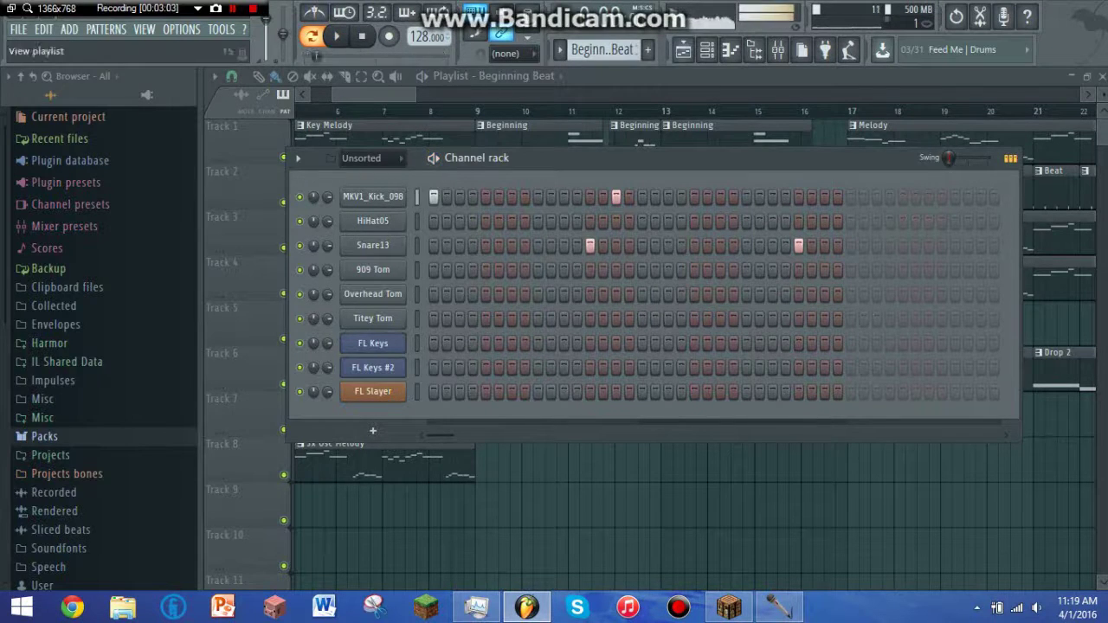
Return to the playlist and briefly play the section starting at bar 9.
left_click(683, 50)
left_click(476, 111)
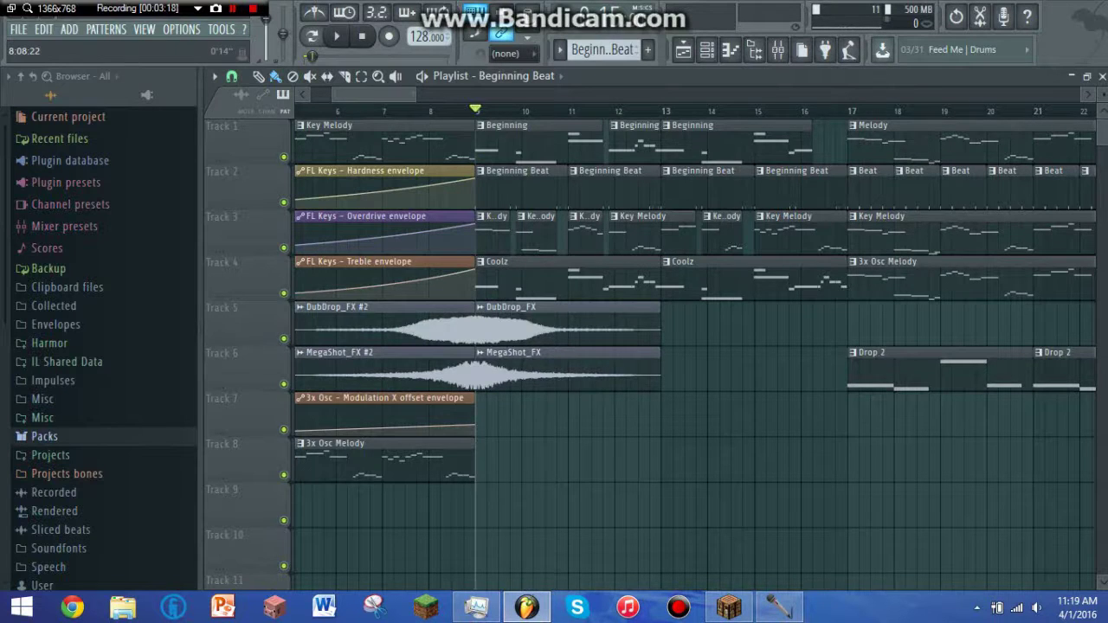
scroll(451, 111, "up", 3)
left_click_drag(372, 95, 365, 94)
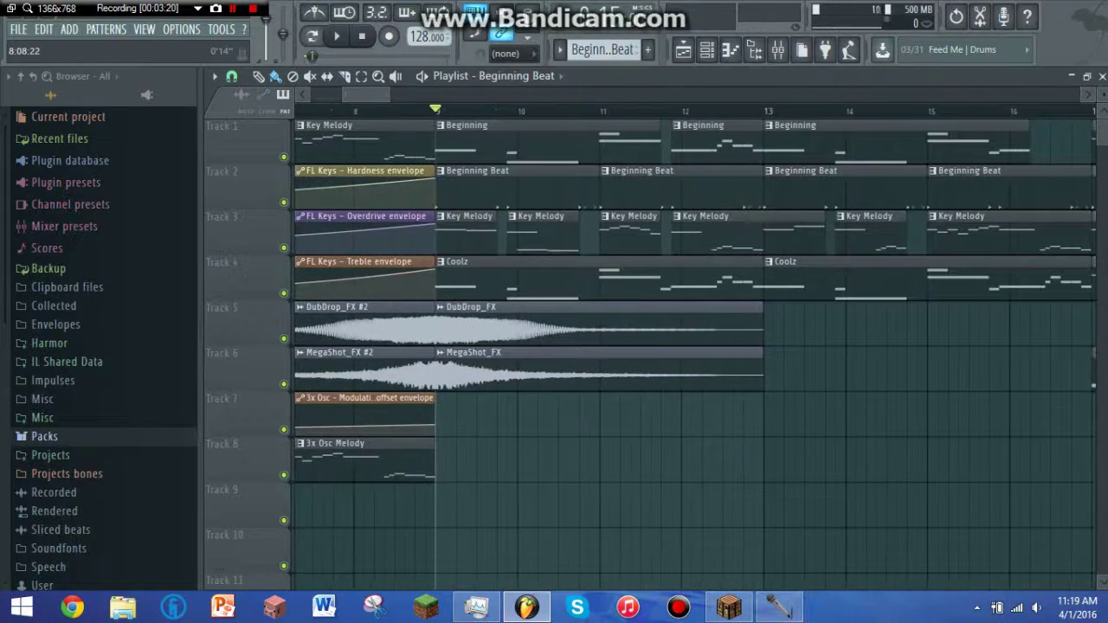
key("space")
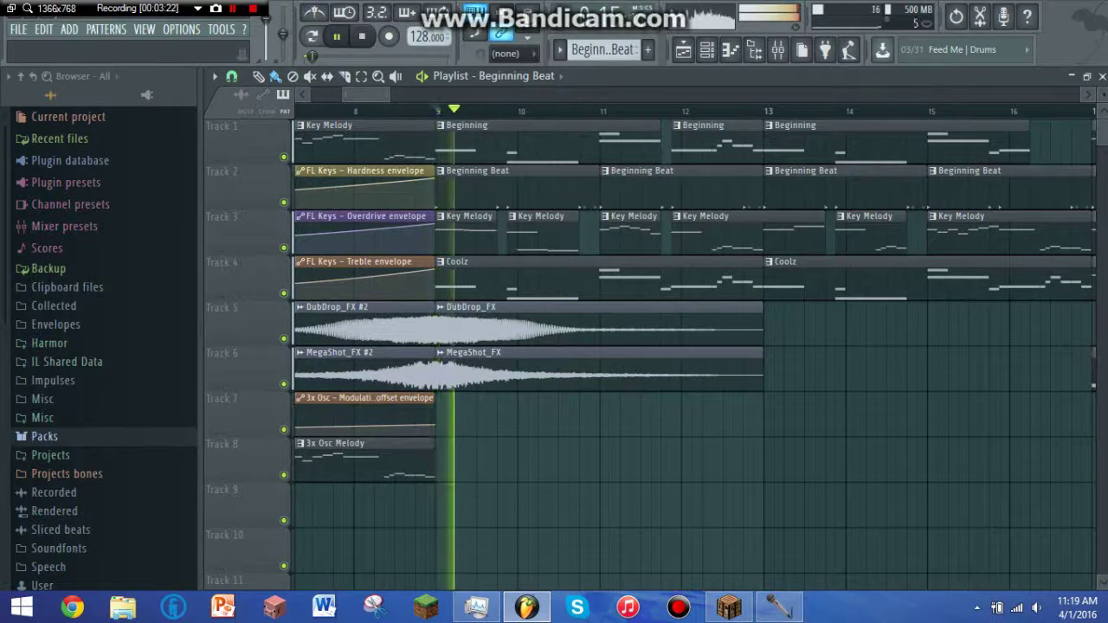
key("space")
Move the playhead to the end of the first Key Melody clip after bar 9 and play from there briefly.
left_click_drag(487, 110, 498, 111)
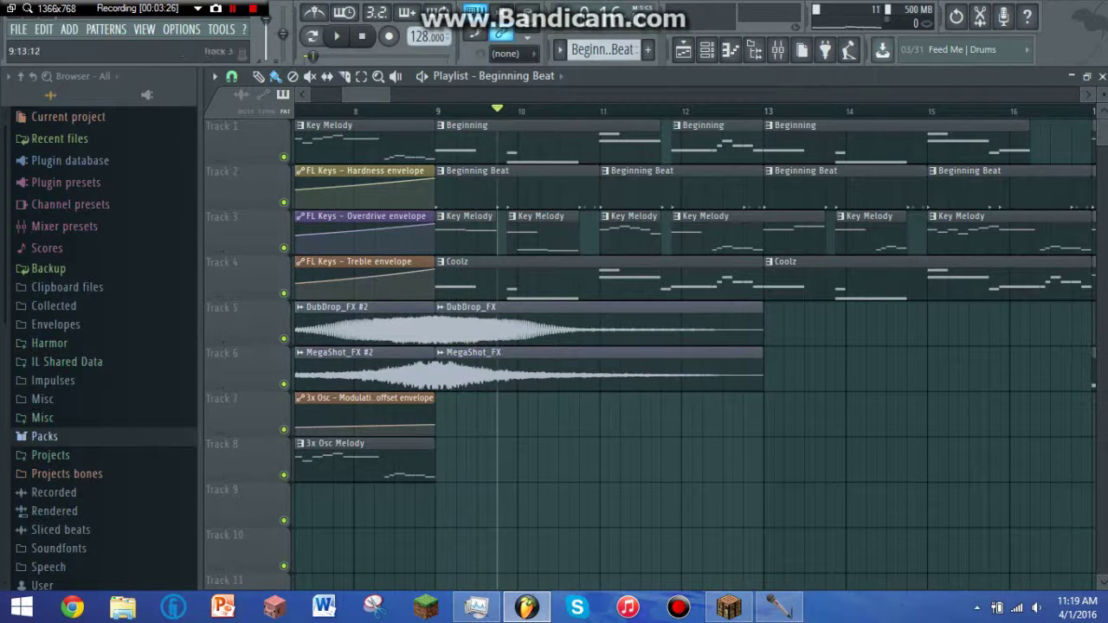
key("space")
key("space")
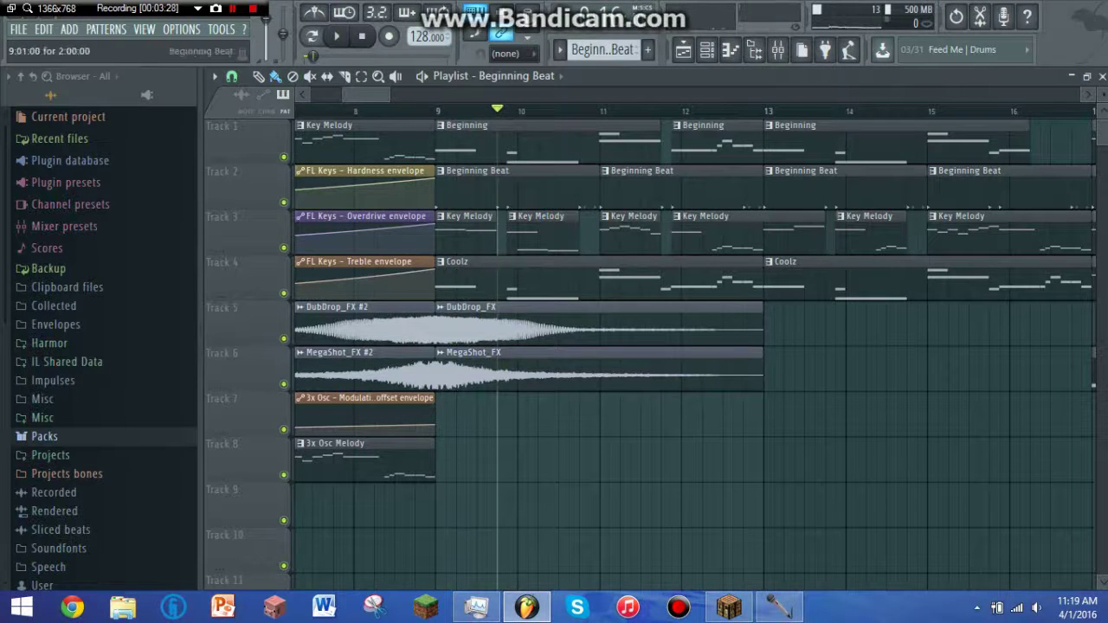
key("space")
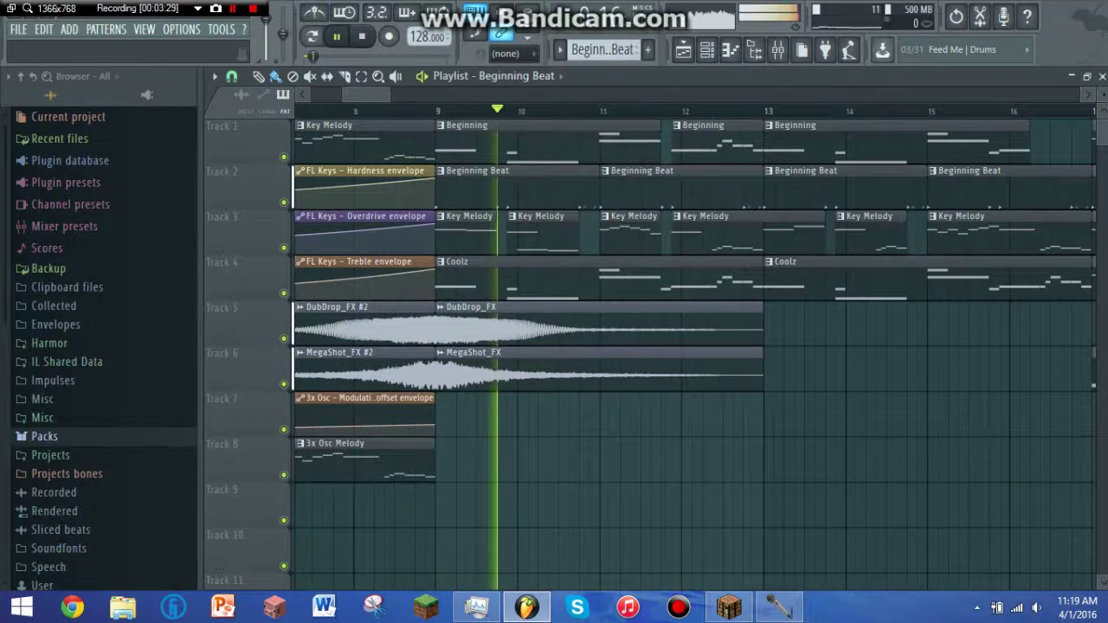
key("space")
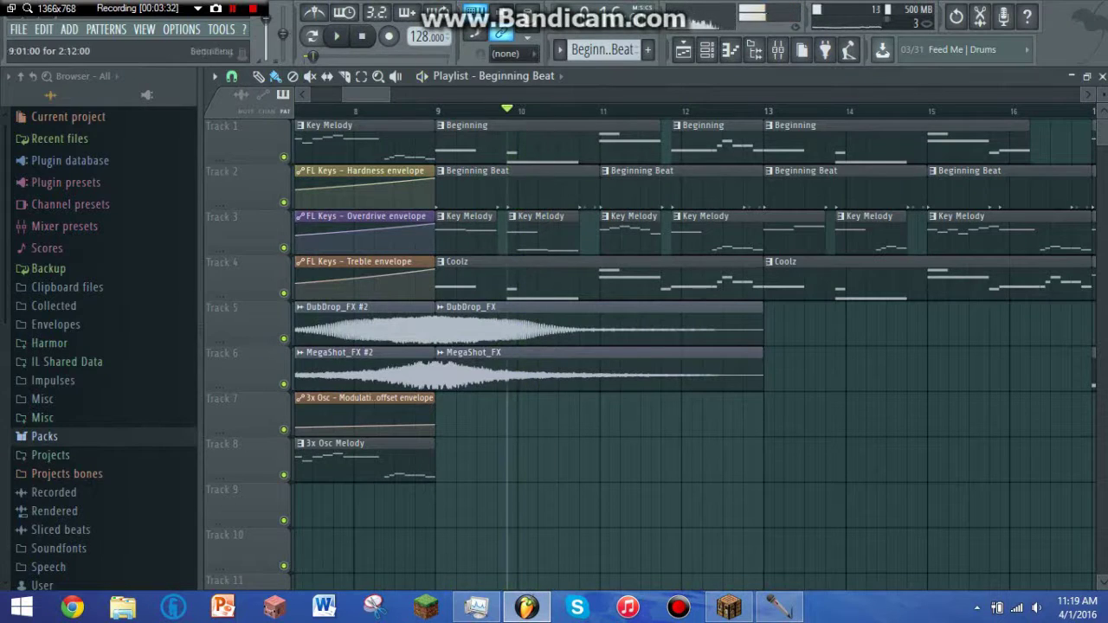
Open the Beginning pattern on Track 1 in the piano roll and show its notes from bar 1.
double_click(518, 141)
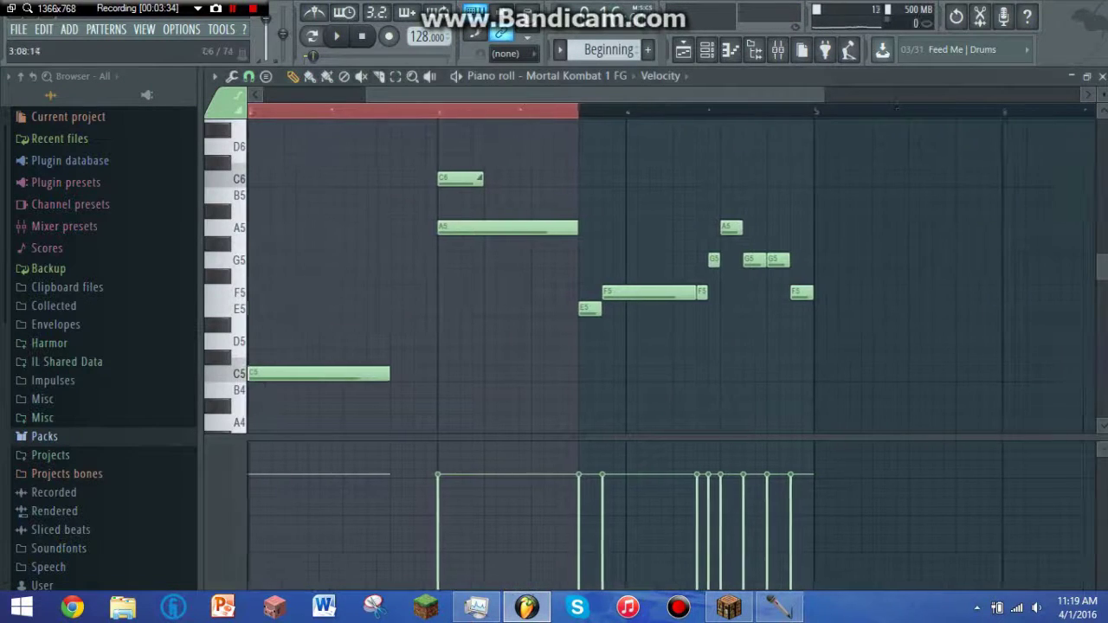
left_click_drag(518, 95, 346, 95)
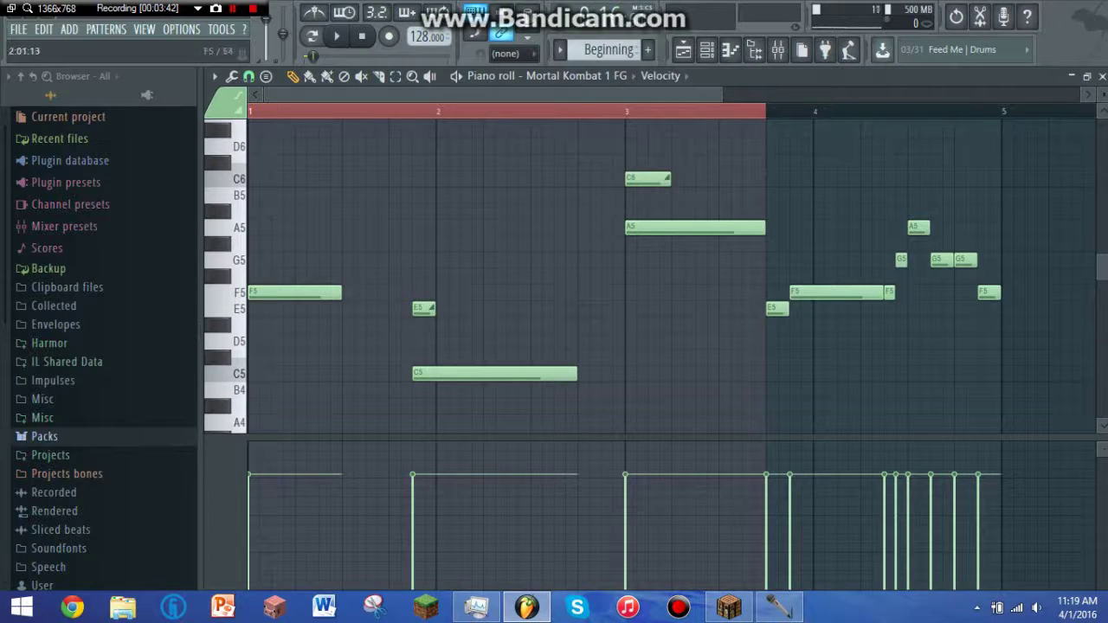
Delete the short E5 note just before bar 2 and play the pattern briefly without it.
left_click(422, 308)
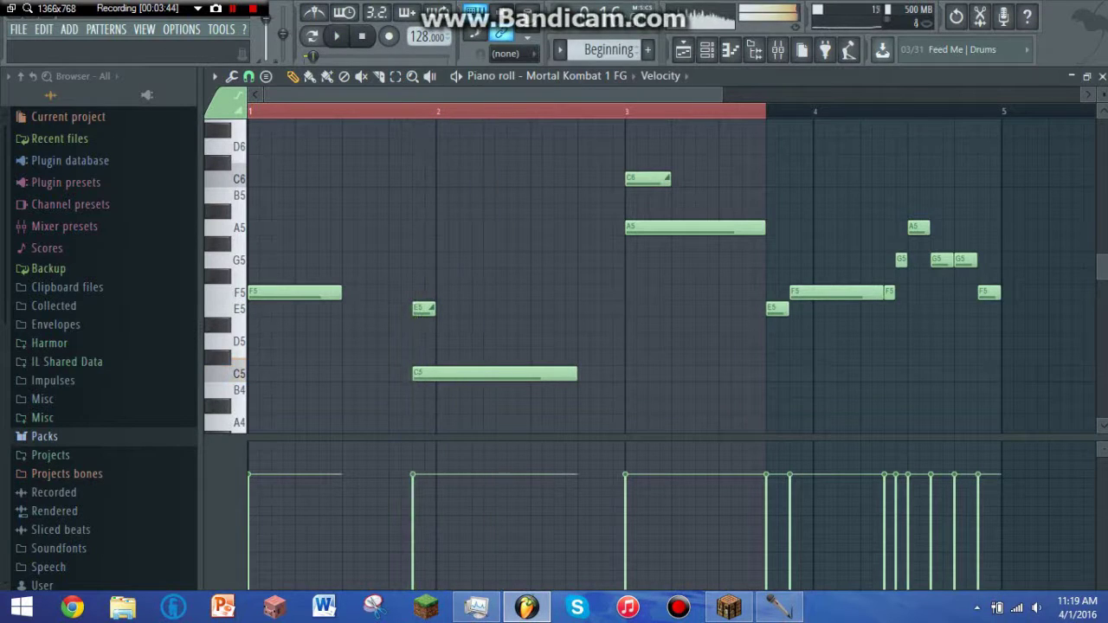
right_click(418, 308)
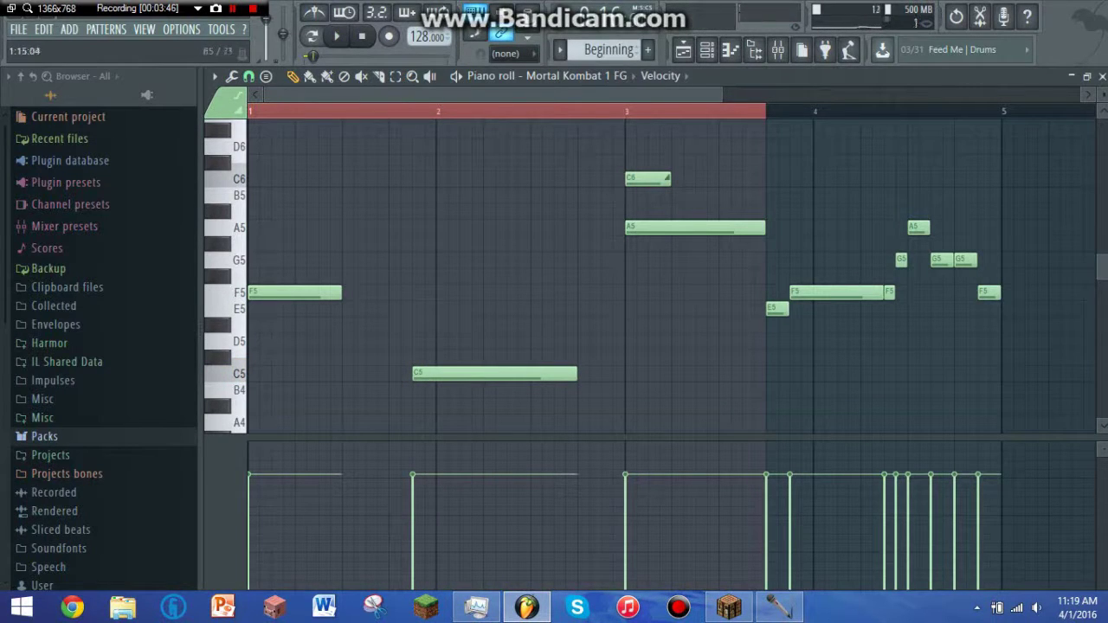
key("space")
key("space")
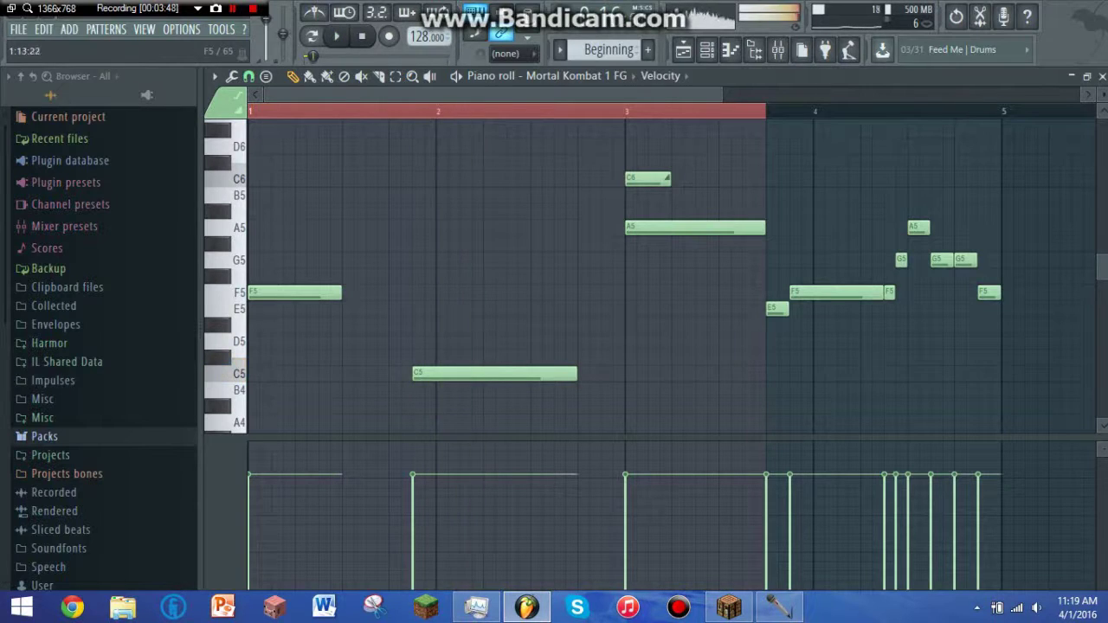
Add the short E5 note back just before bar 2 and play the melody into bar 3.
left_click(416, 309)
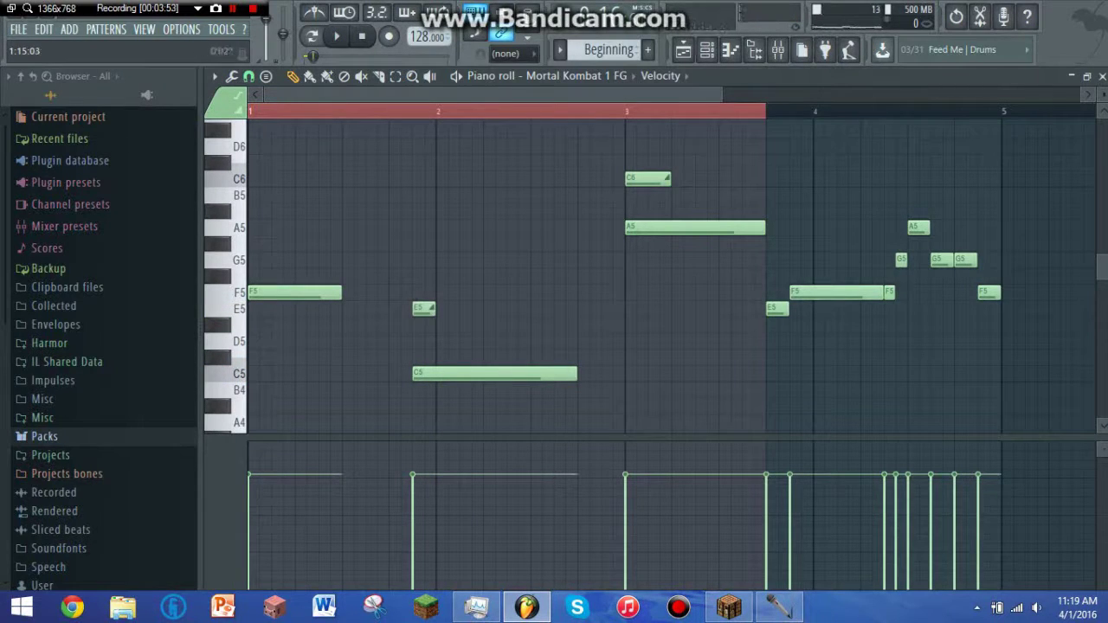
key("space")
key("space")
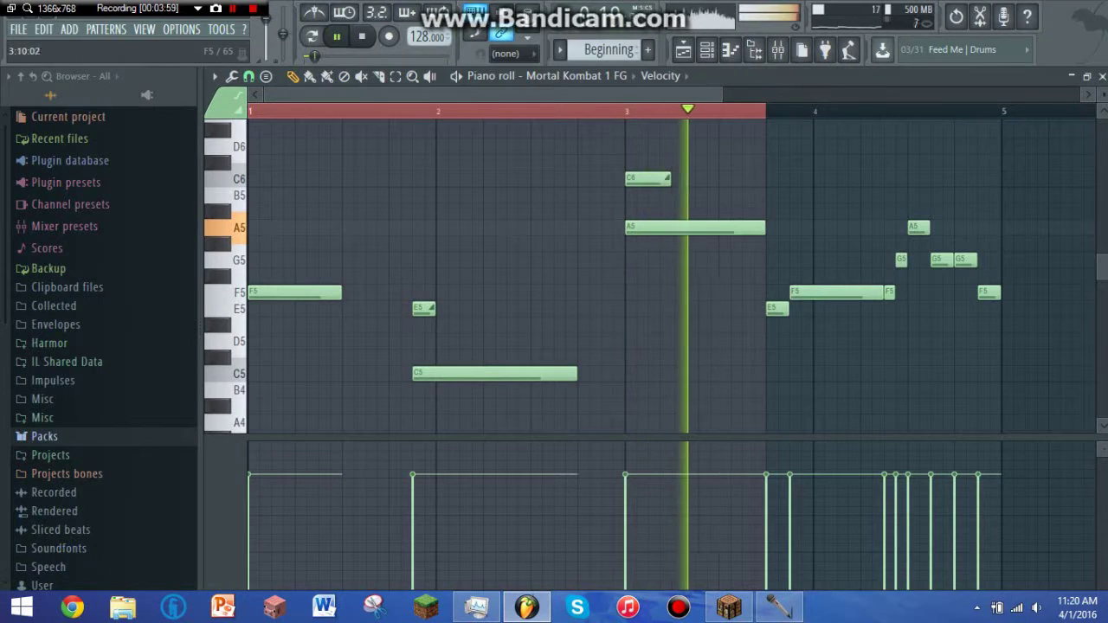
key("space")
Remove the short E5 note before bar 2 and the C6 note at bar 3.
key("ctrl+z")
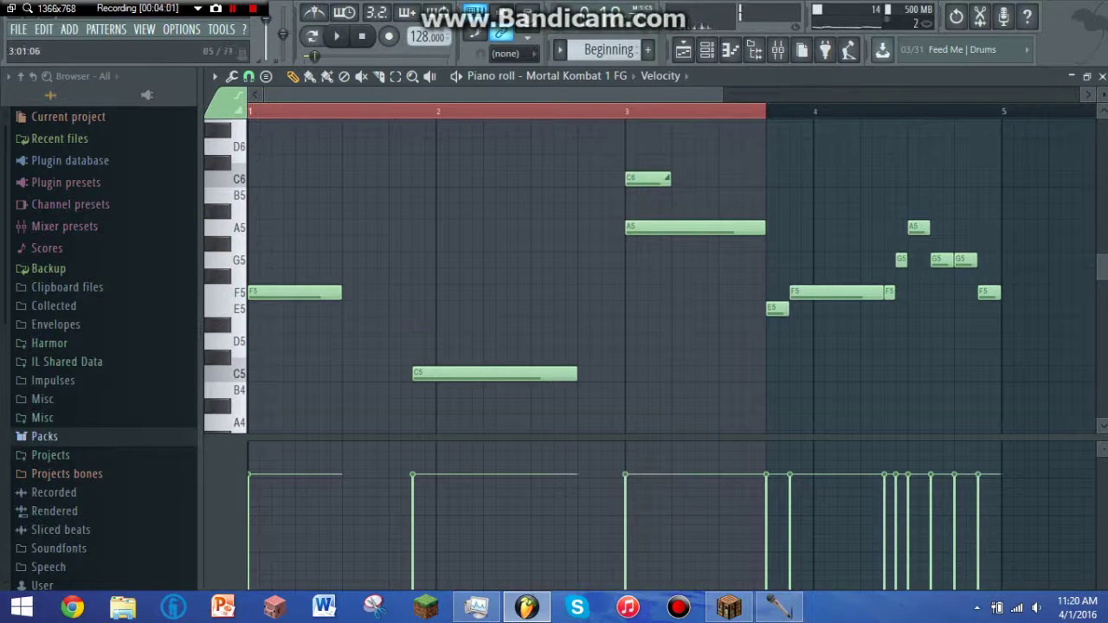
right_click(631, 179)
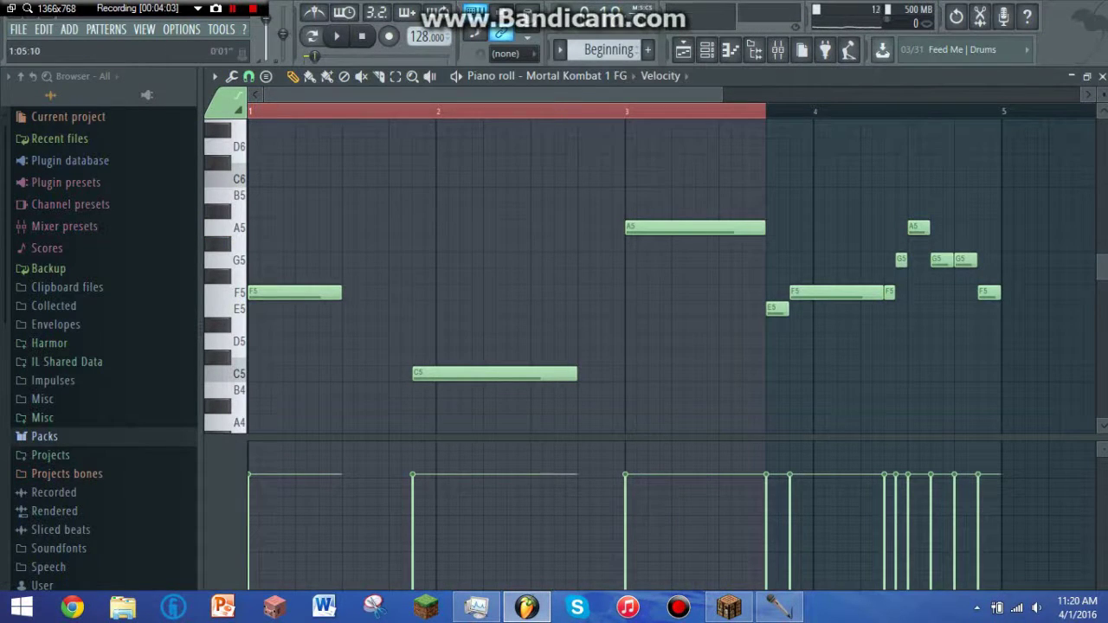
Clear the time selection in the piano roll and play the melody through bar 3.
double_click(292, 111)
key("space")
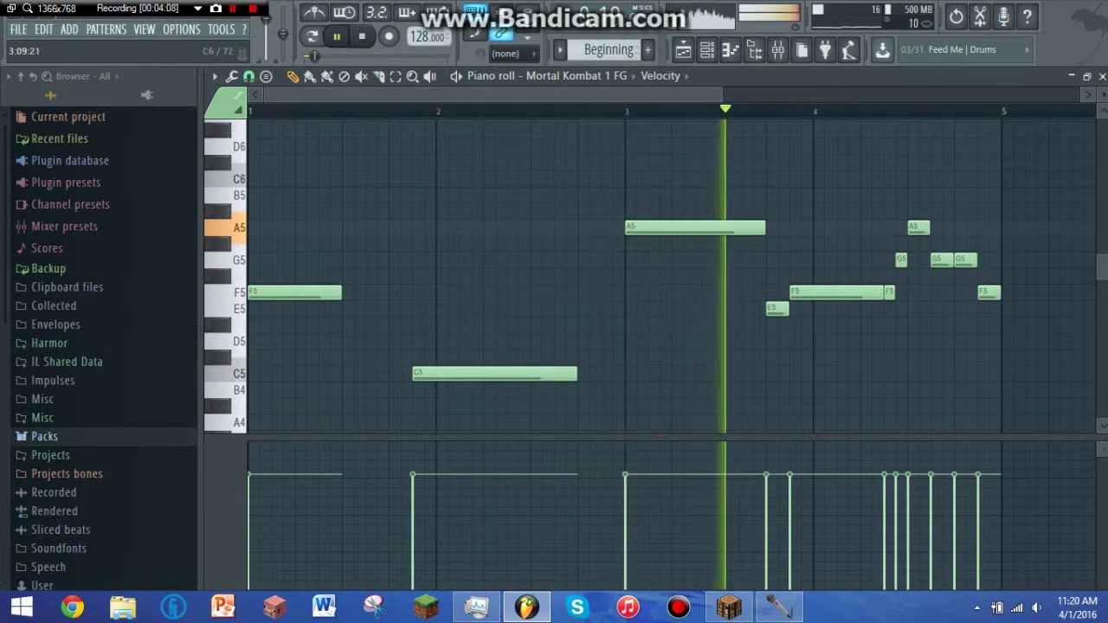
key("space")
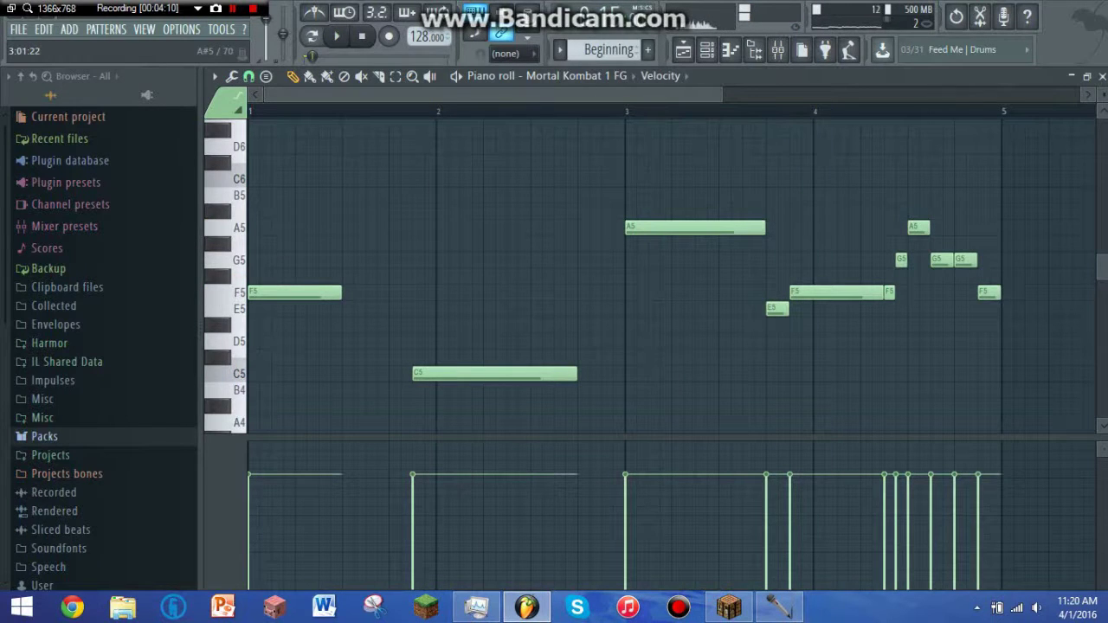
Undo the last three piano roll edits to restore the deleted C6 and E5 notes.
left_click(45, 30)
left_click(95, 47)
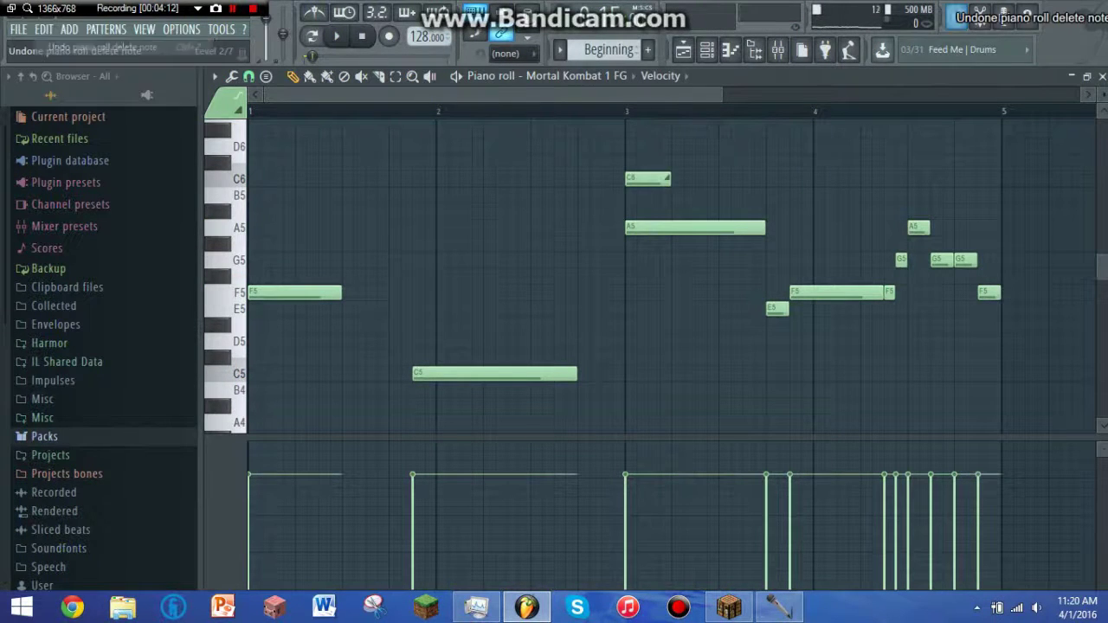
left_click(44, 30)
left_click(100, 47)
left_click(43, 29)
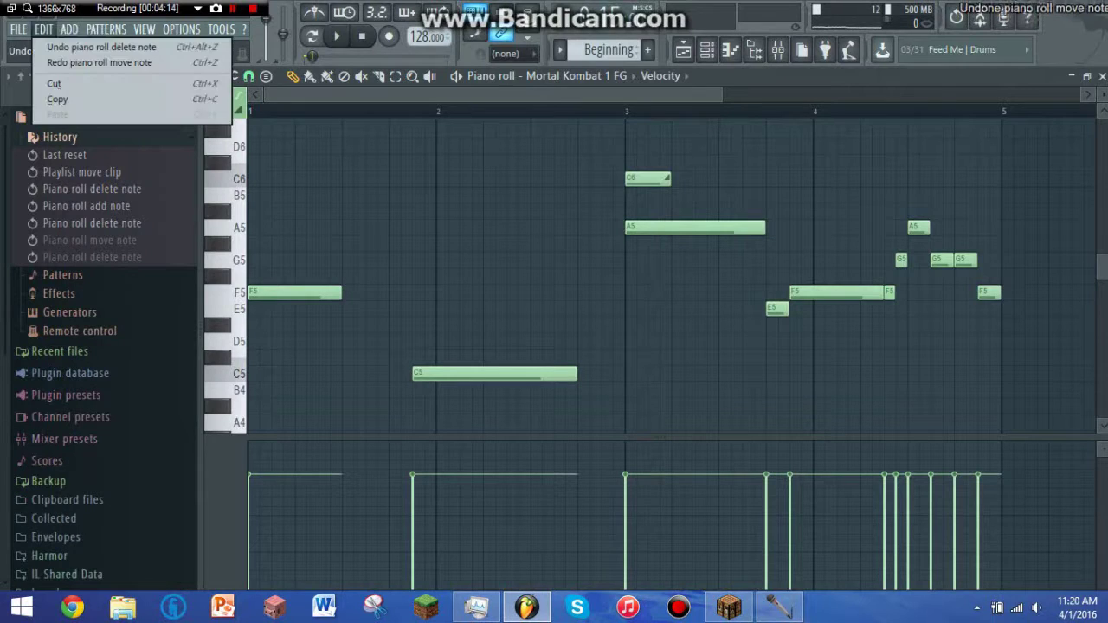
left_click(101, 47)
Return to the playlist and play the section beginning at bar 9.
left_click(683, 49)
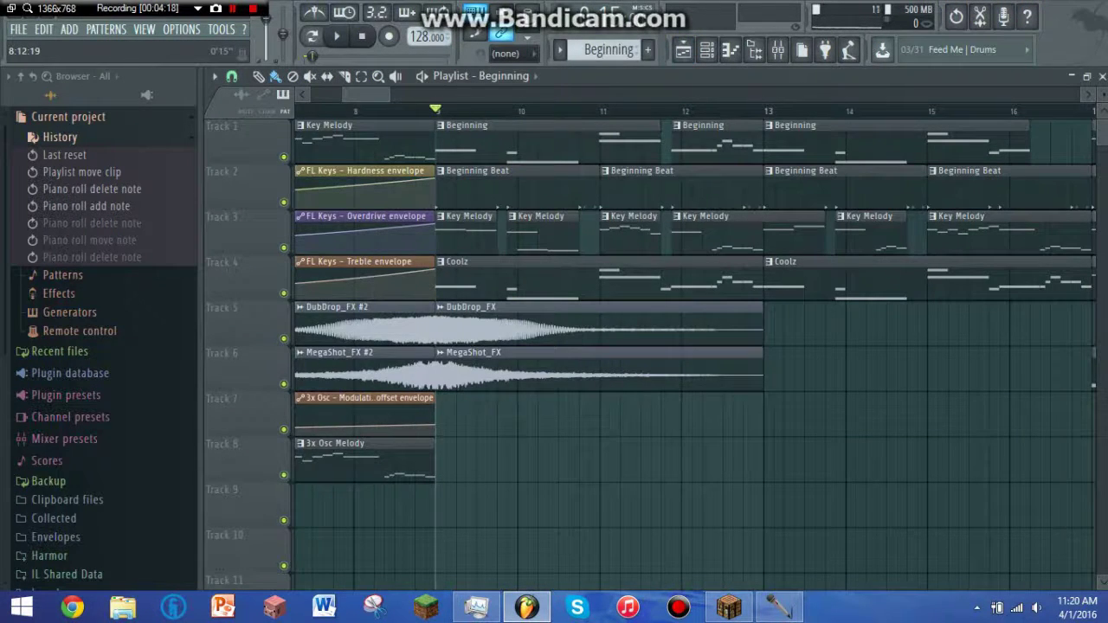
scroll(693, 346, "right", 1)
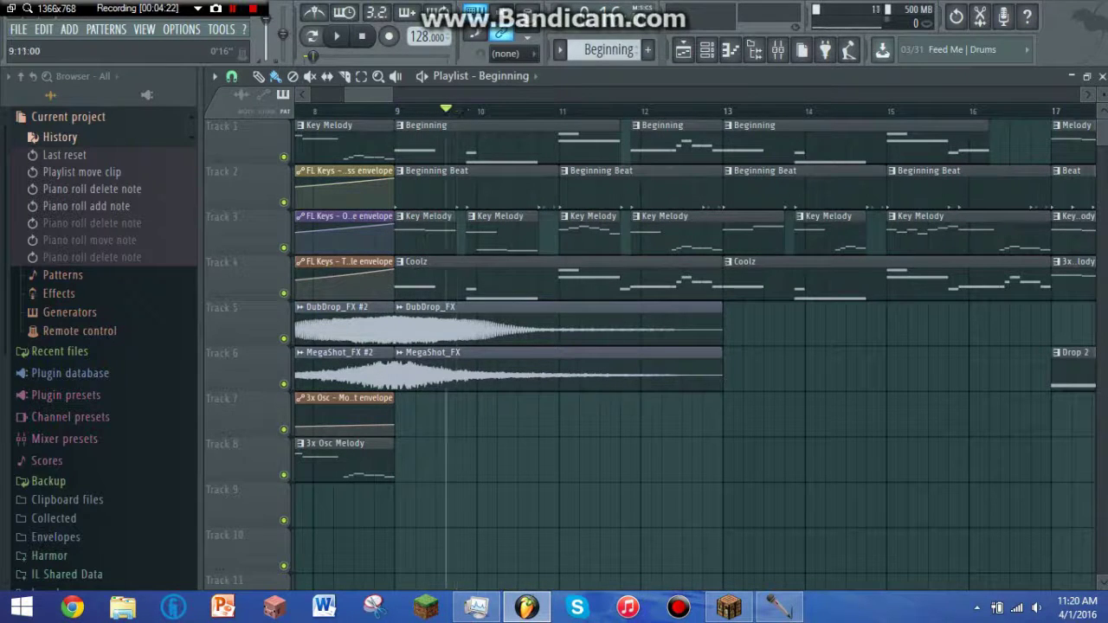
key("space")
Open the notes of the Coolz clip on Track 4 at bar 9, followed by those of the Beginning clip on Track 1.
double_click(519, 277)
left_click(683, 50)
double_click(520, 141)
Bring back the playlist and play the arrangement from bar 9 past bar 11.
key("F5")
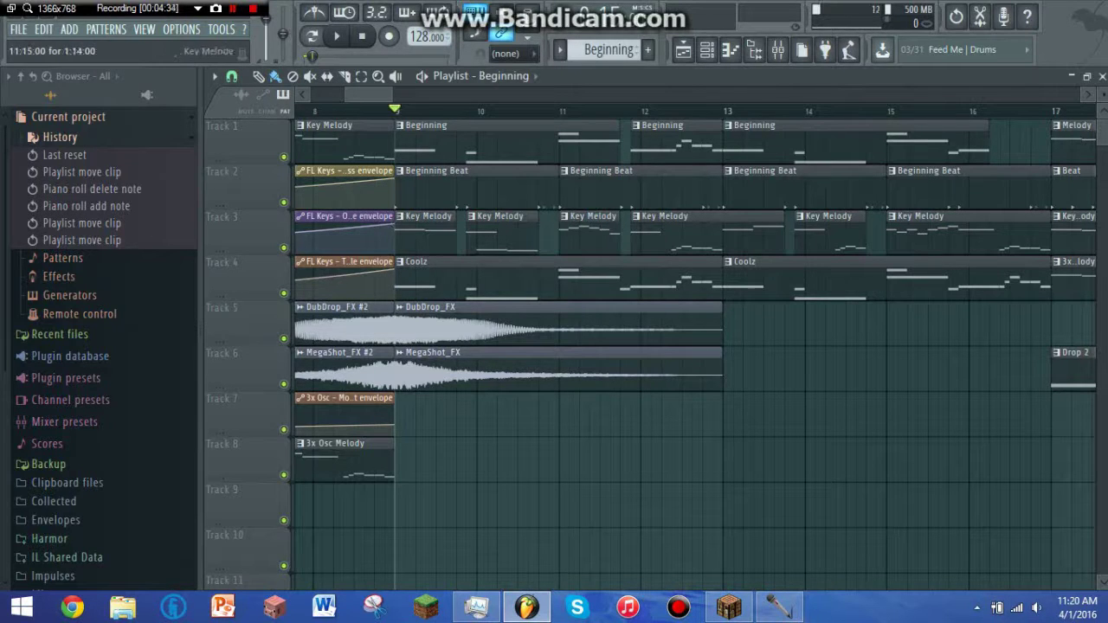
key("space")
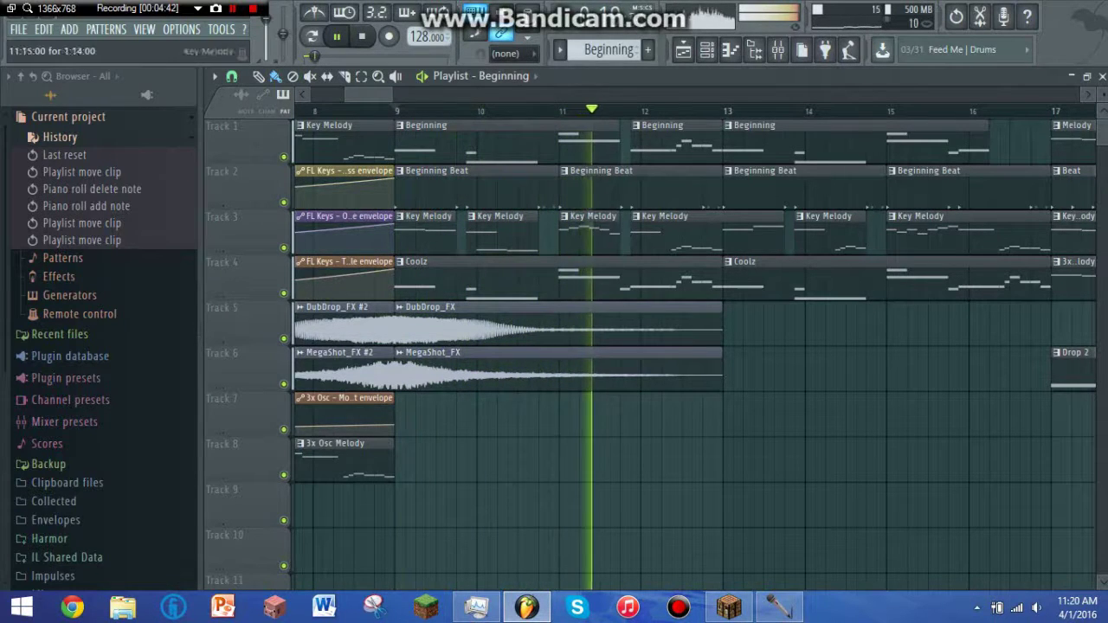
key("space")
Play the transition from bar 16 into the section starting at bar 17.
left_click_drag(367, 94, 379, 95)
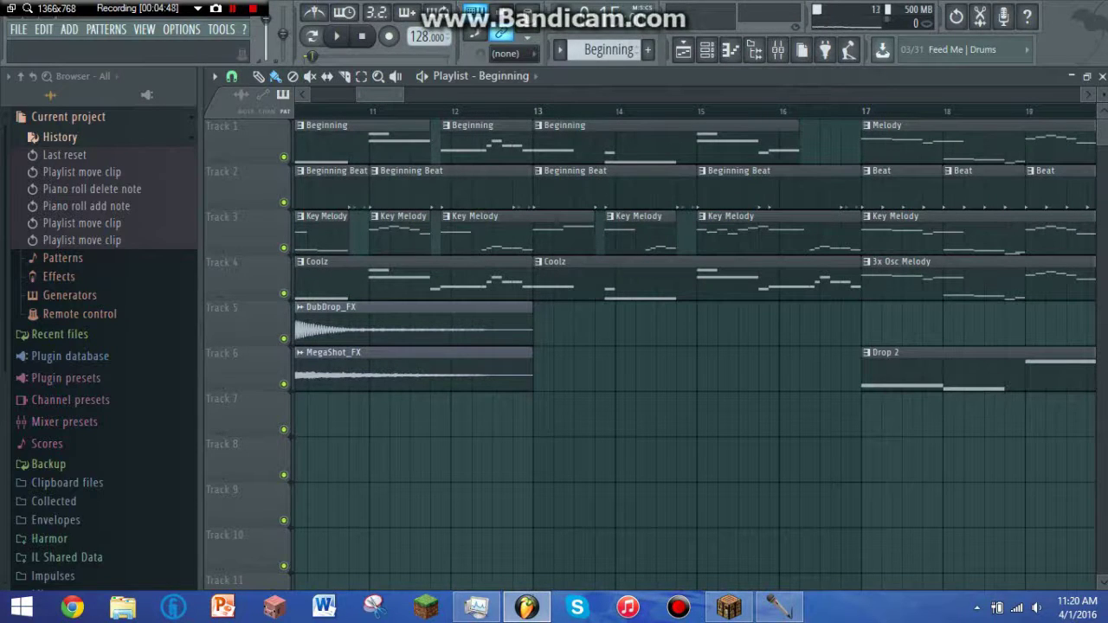
scroll(692, 346, "right", 4)
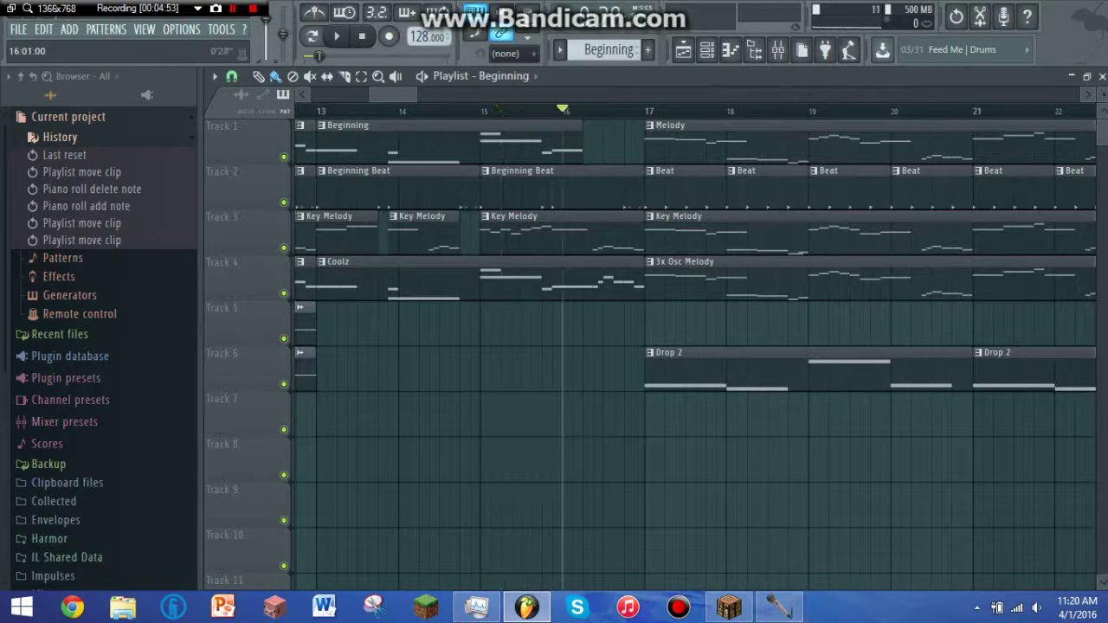
key("space")
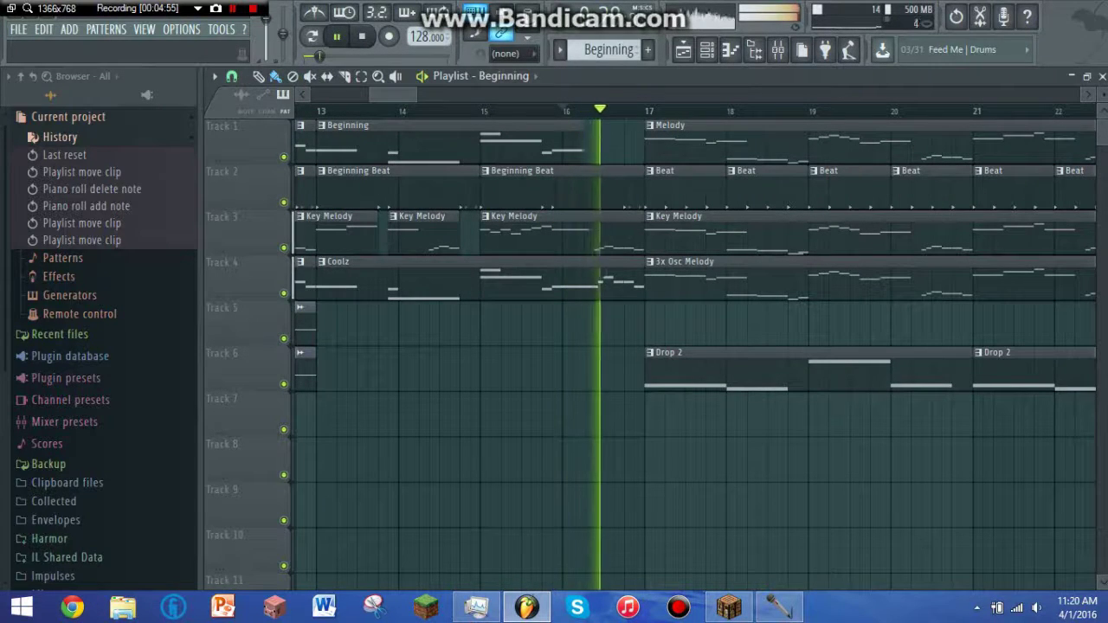
scroll(692, 346, "right", 5)
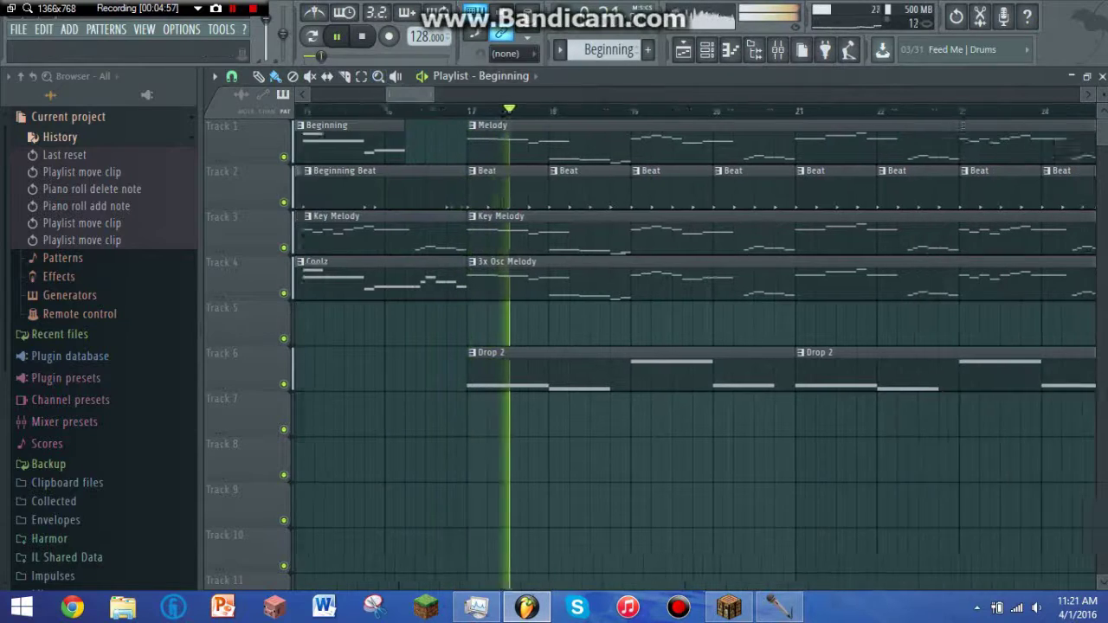
key("space")
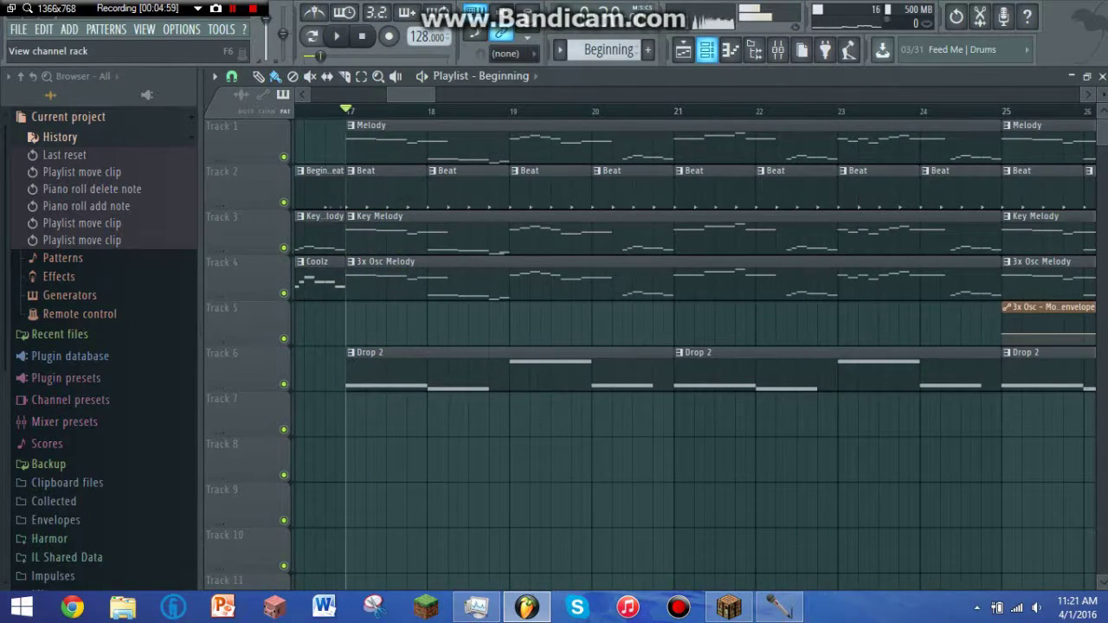
Show the Beat pattern in the channel rack and play it briefly.
left_click(707, 49)
left_click(608, 49)
left_click(618, 77)
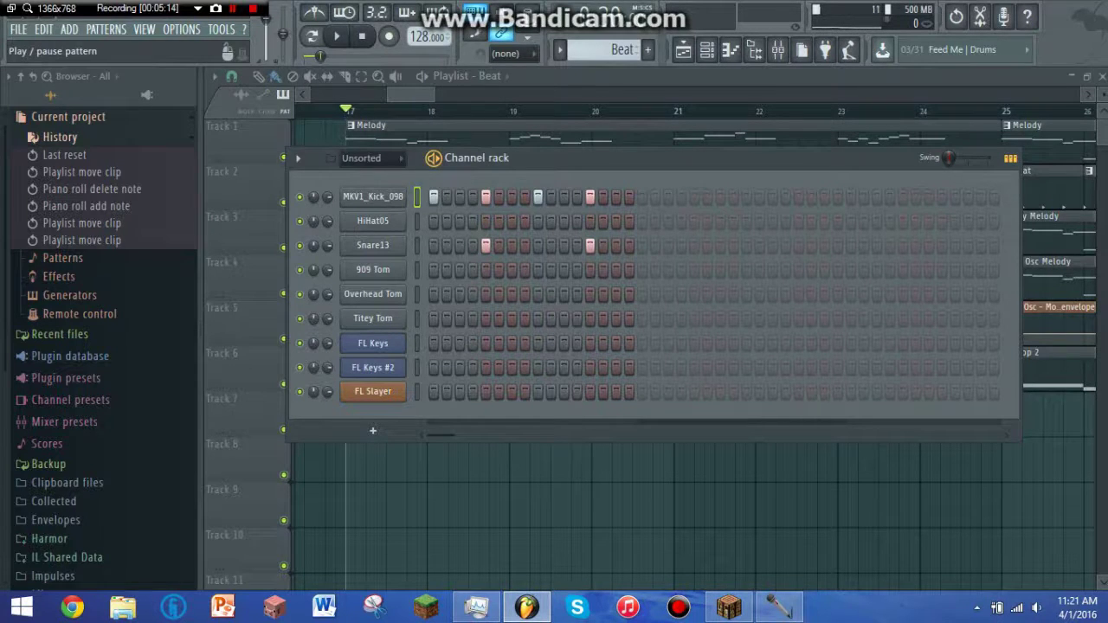
left_click(337, 35)
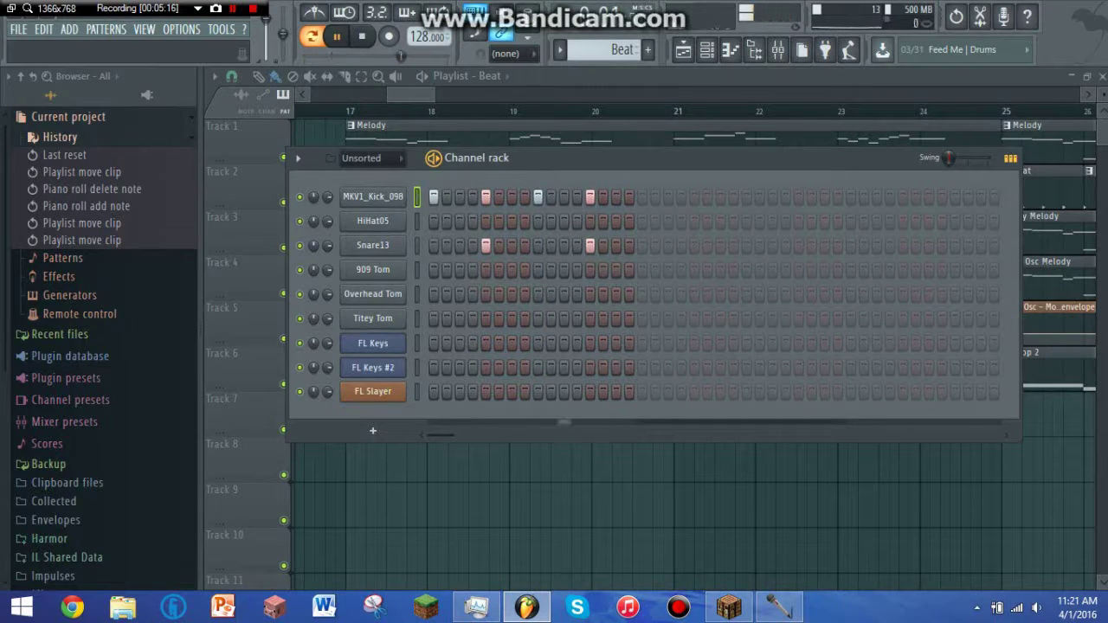
left_click(433, 159)
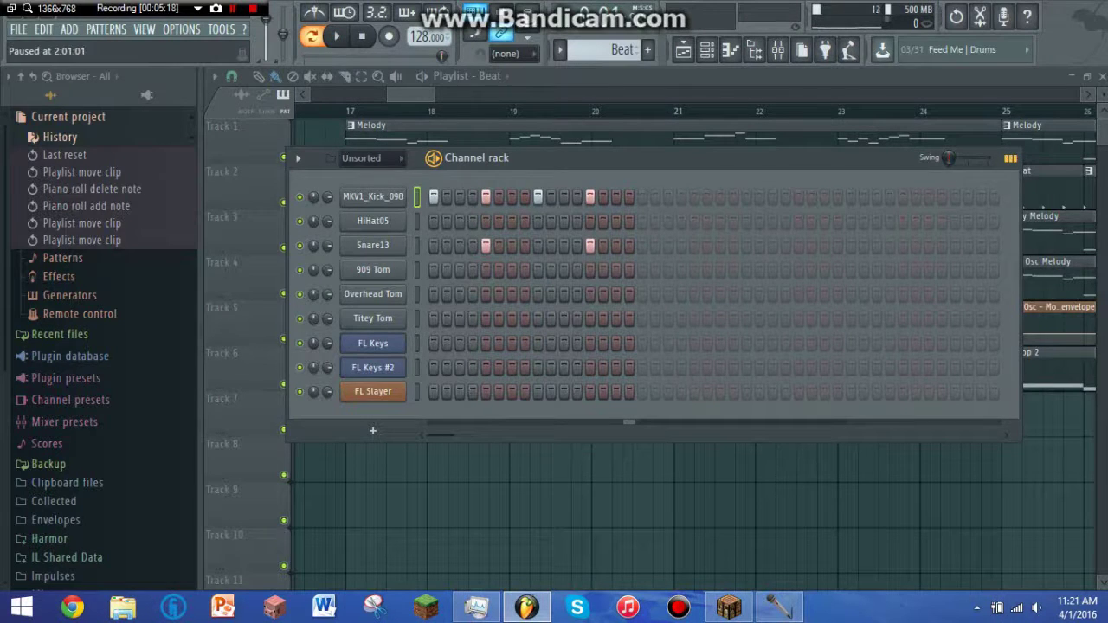
Hide the channel rack and play the arrangement in song mode from bar 17 into bar 18.
key("F6")
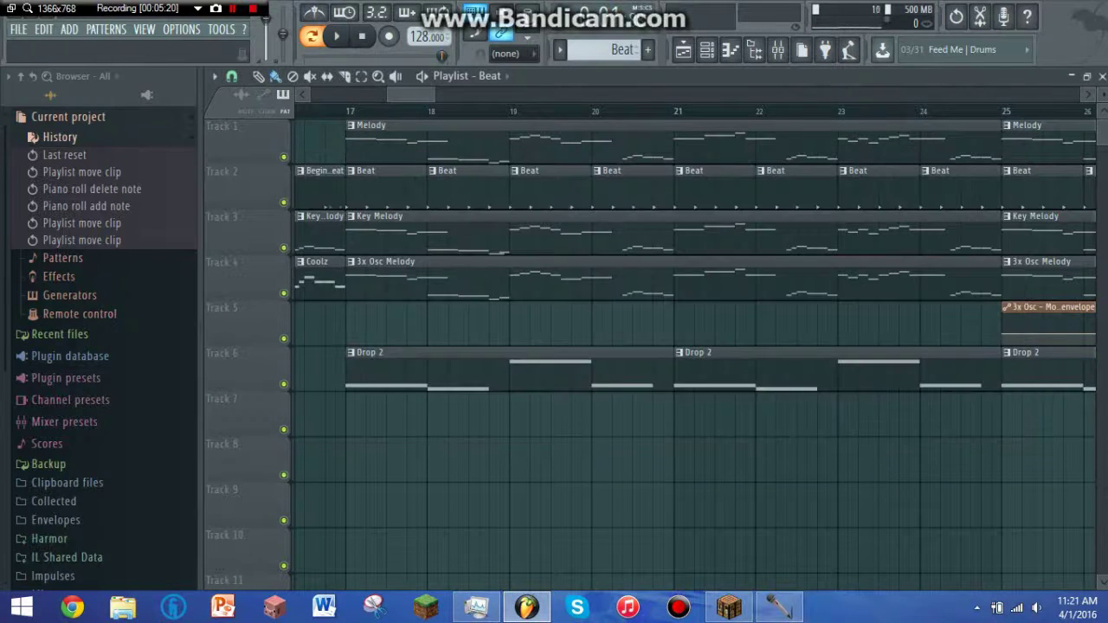
key("l")
key("space")
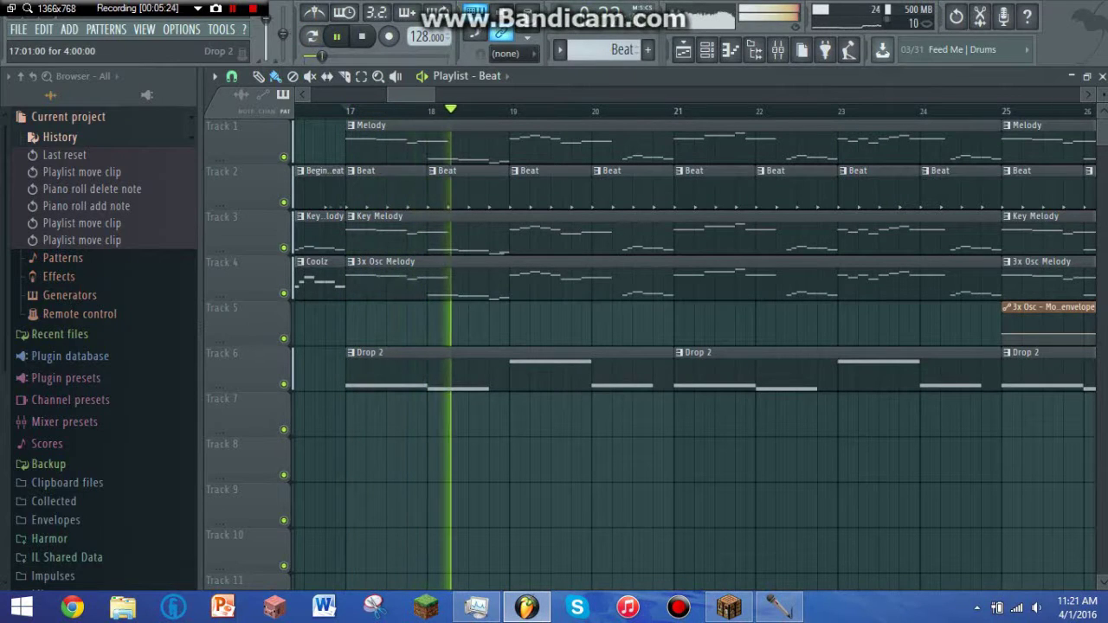
key("space")
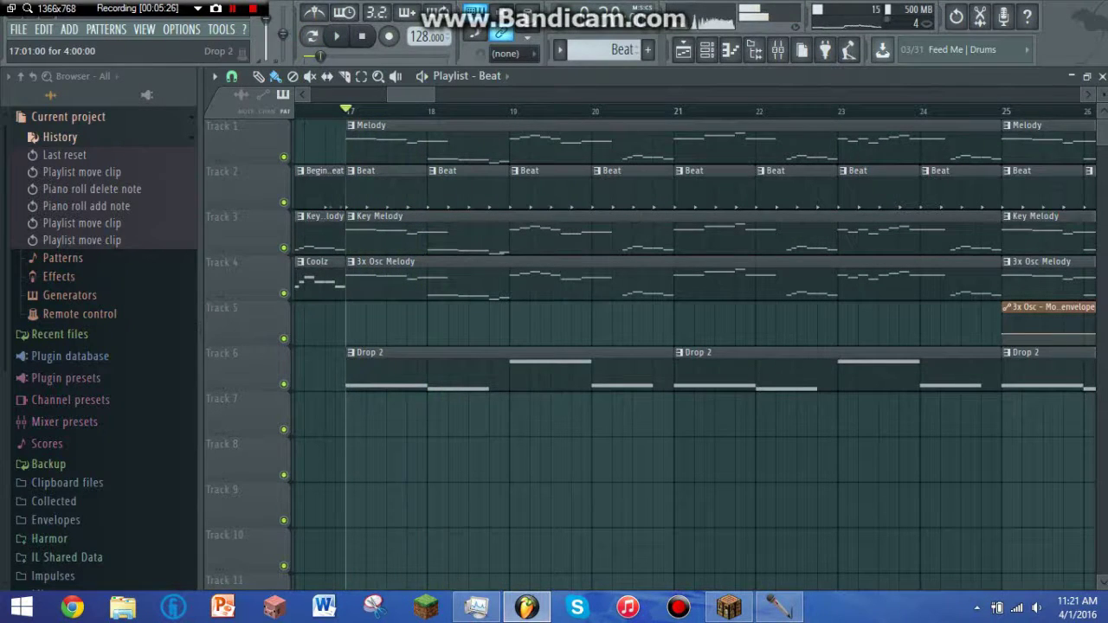
Select the Drop 2 clip on Track 6 and open the Melody clip at bar 17 in the piano roll.
left_click(410, 368)
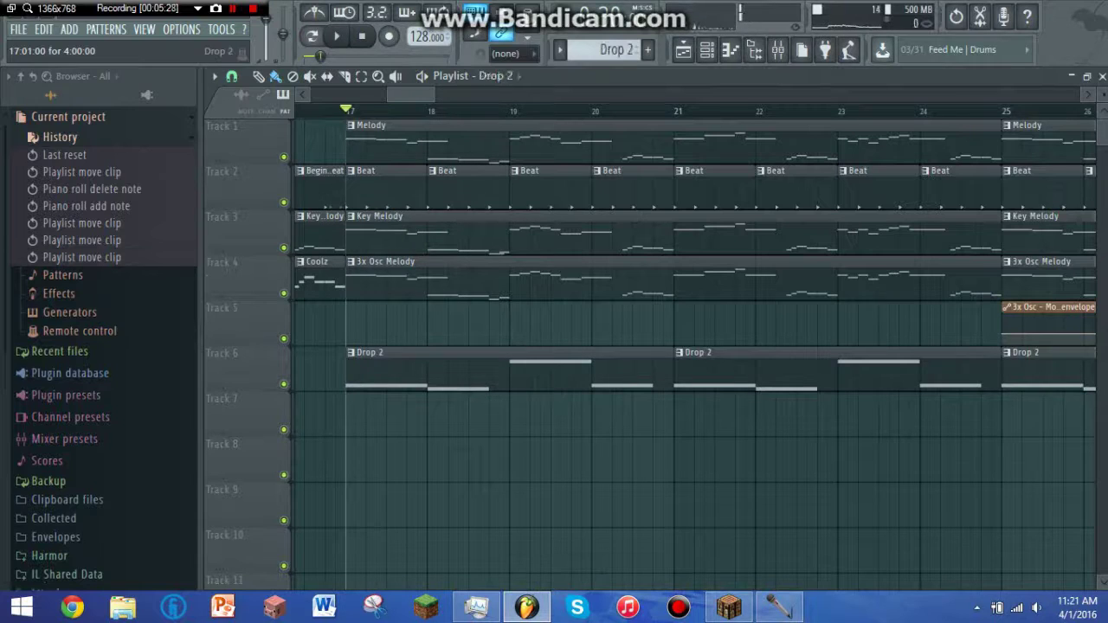
left_click(410, 368)
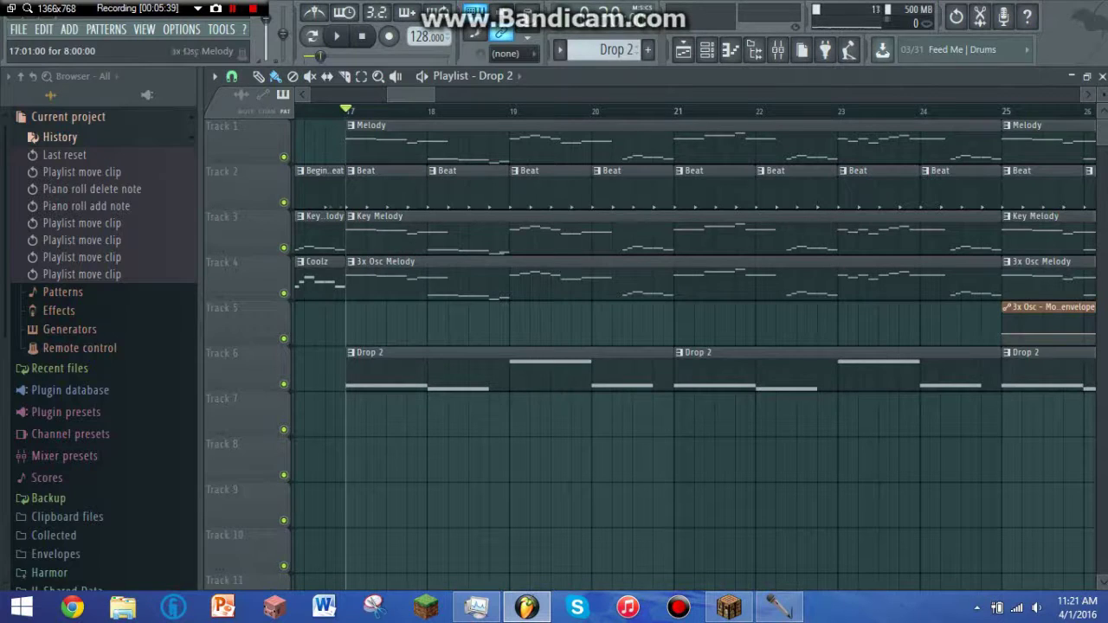
double_click(404, 126)
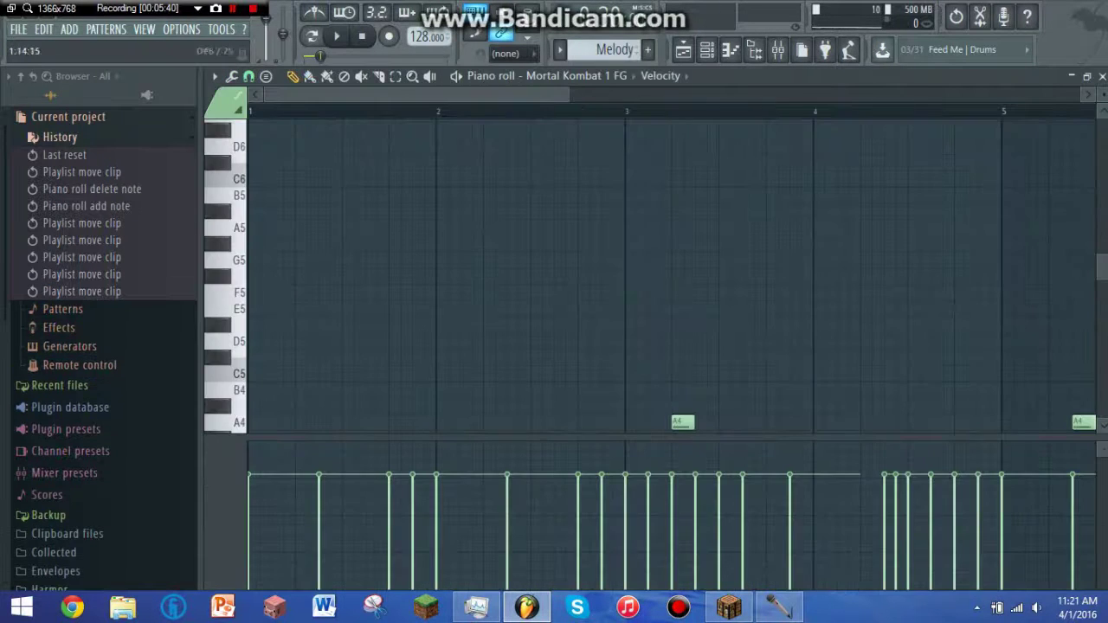
Return to the playlist and replay the section from bar 17 briefly.
left_click(684, 50)
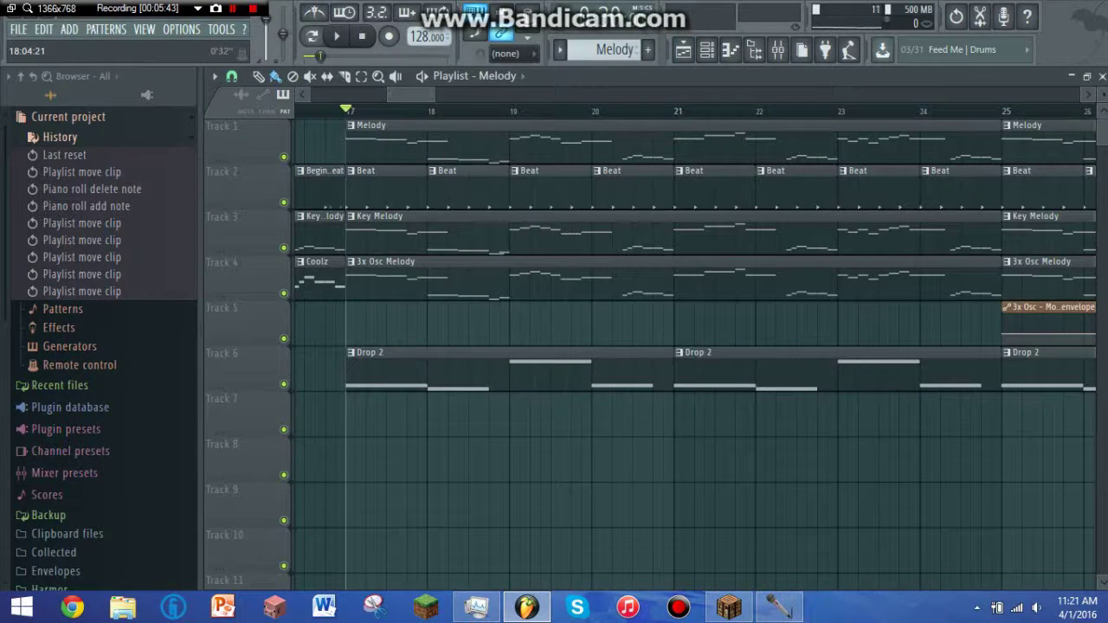
key("space")
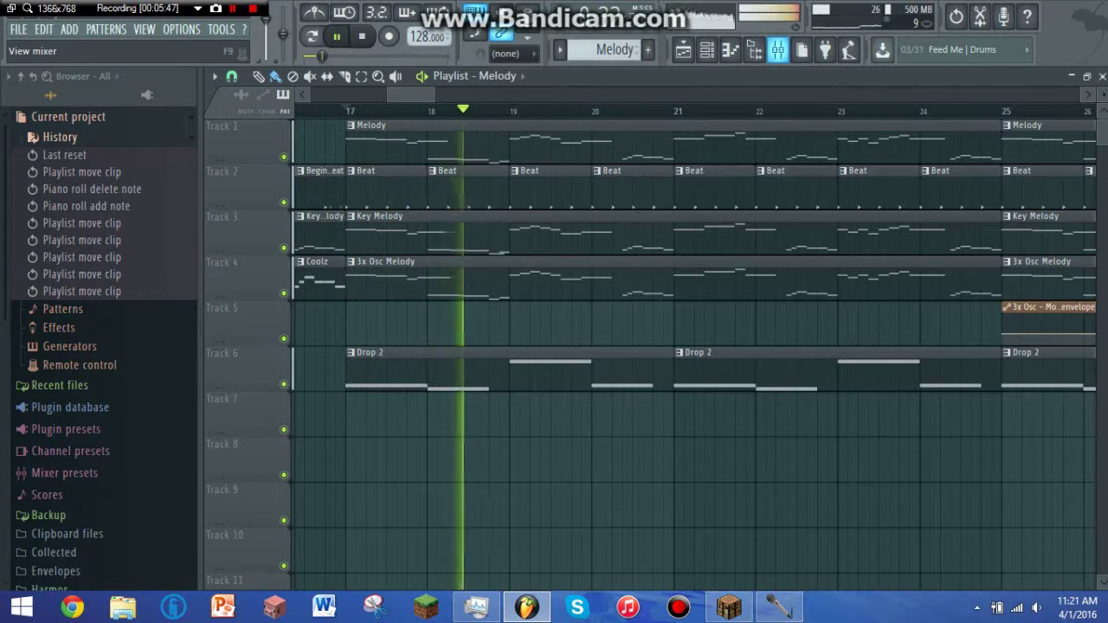
key("space")
Show the mixer's insert tracks 1 to 9 and bring up the Melody pattern's channels in the channel rack.
left_click(778, 49)
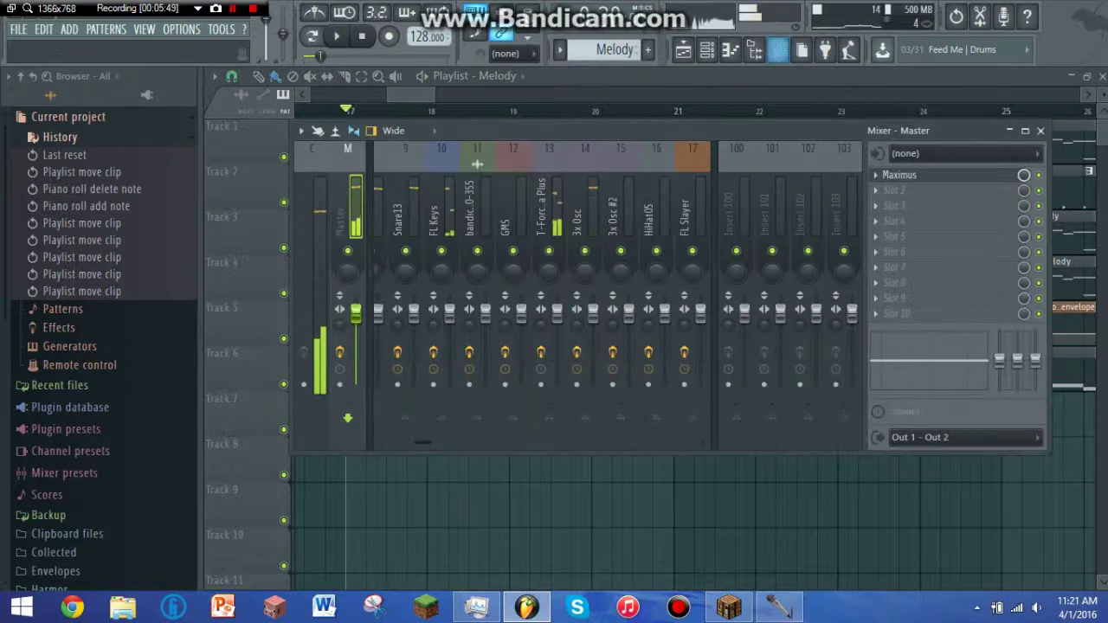
left_click_drag(422, 443, 391, 443)
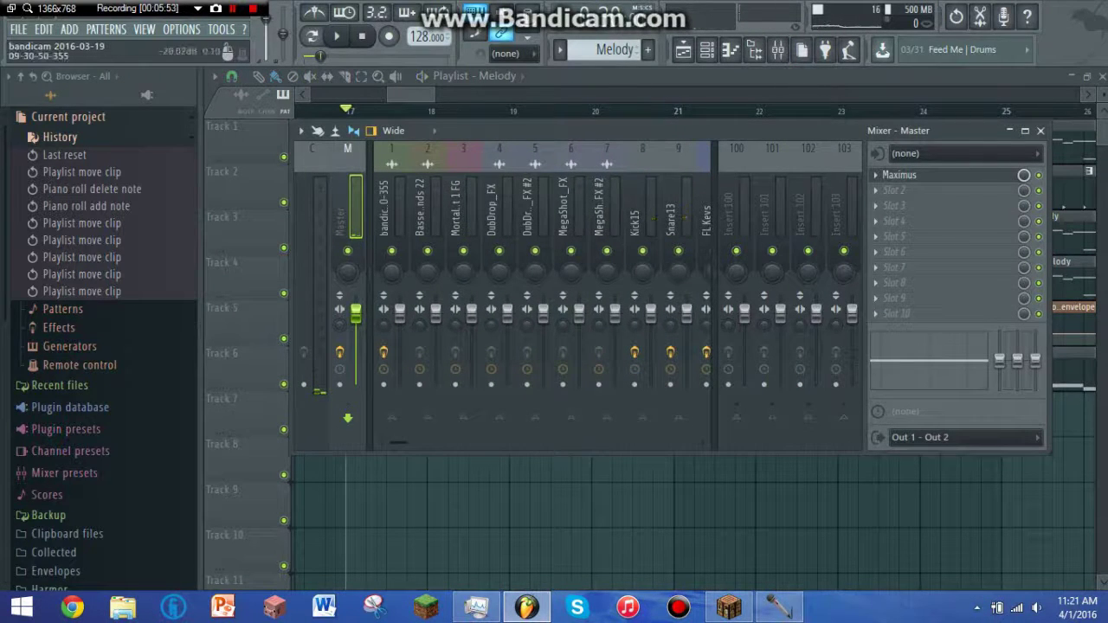
key("s")
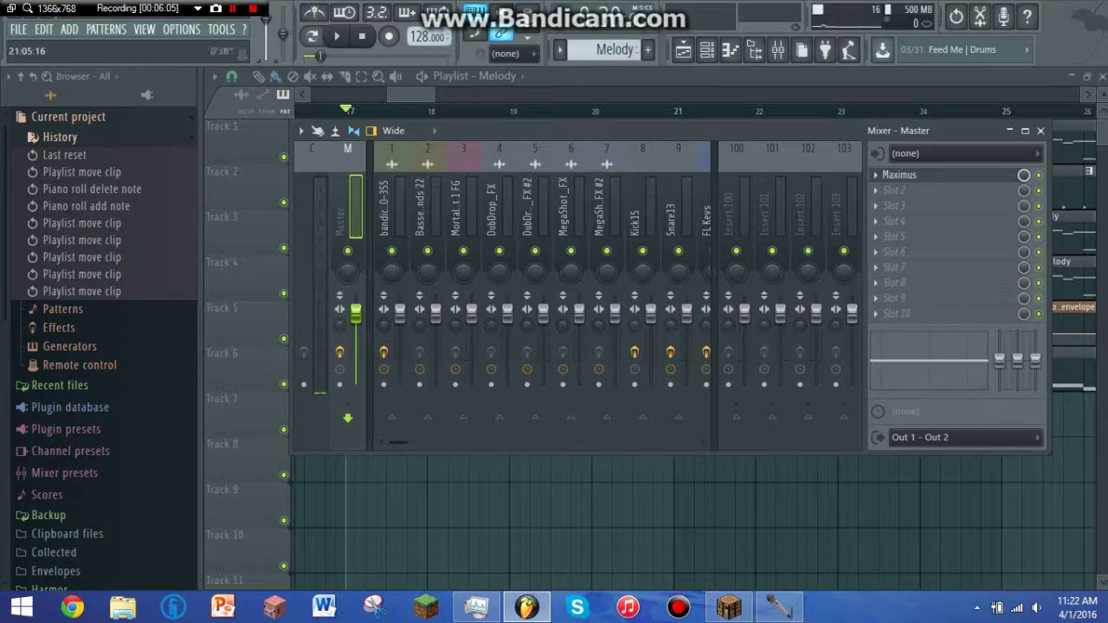
key("F6")
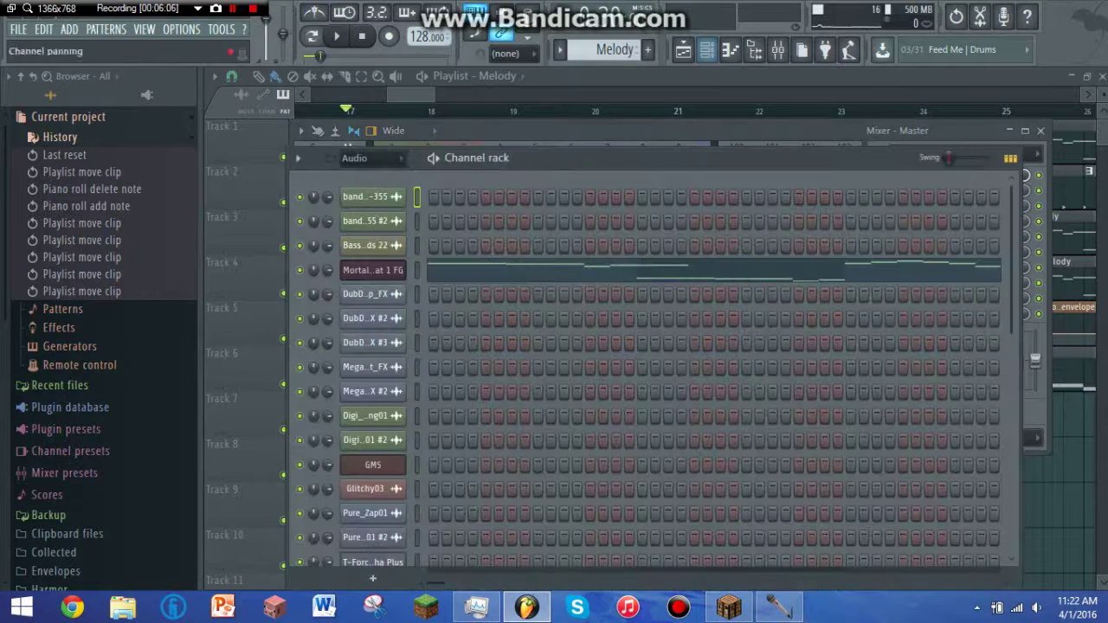
Close the channel rack and go through mixer inserts 1 to 8, examining the effect slots of each track.
key("F9")
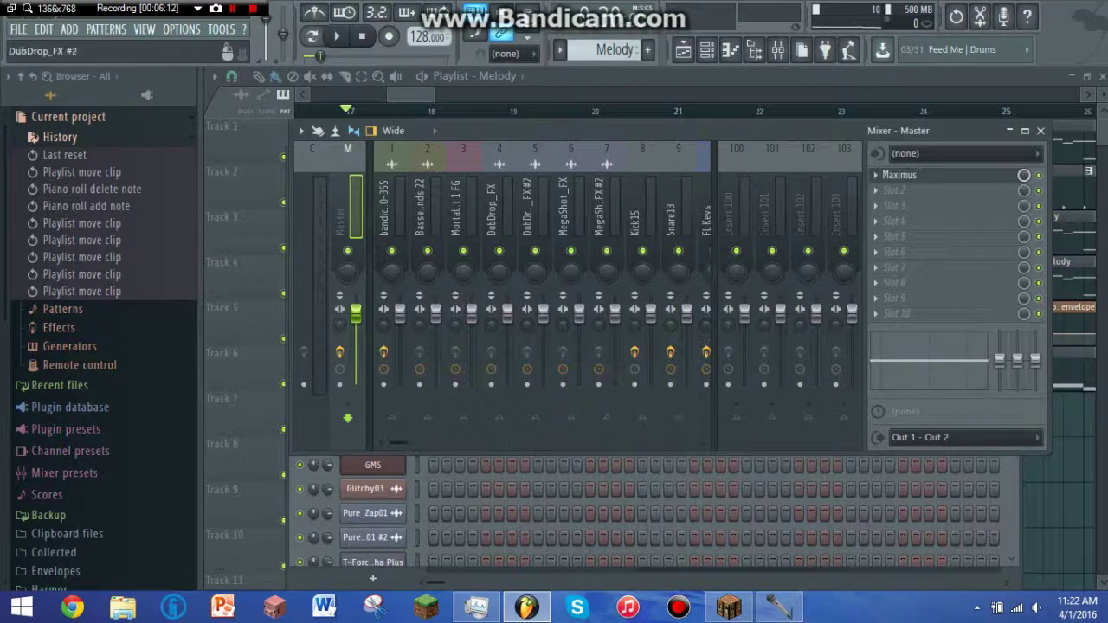
key("F12")
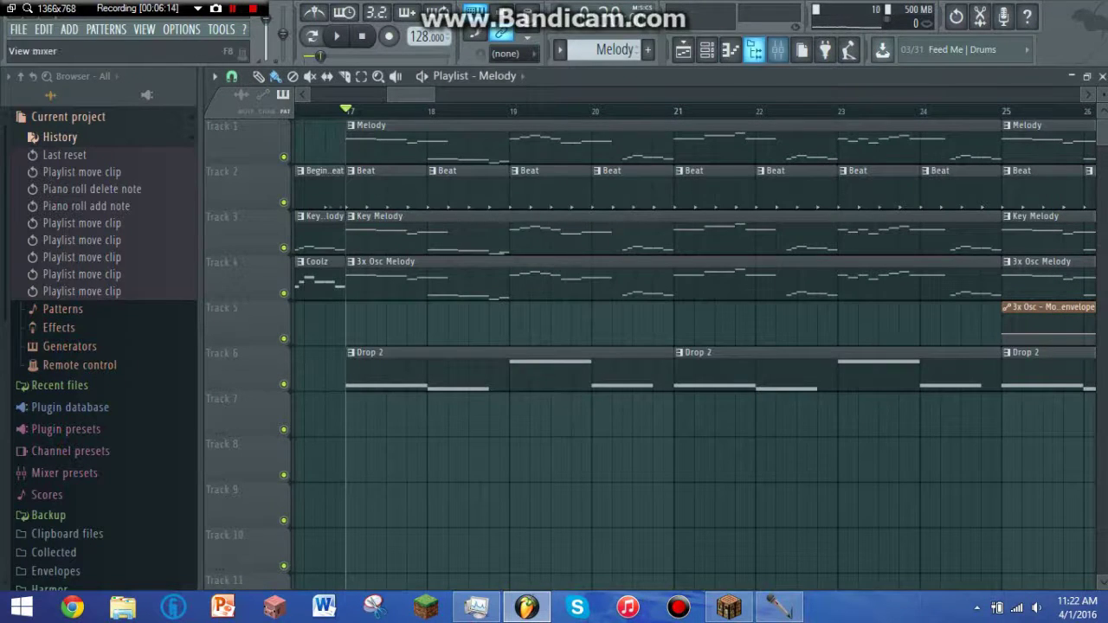
key("F9")
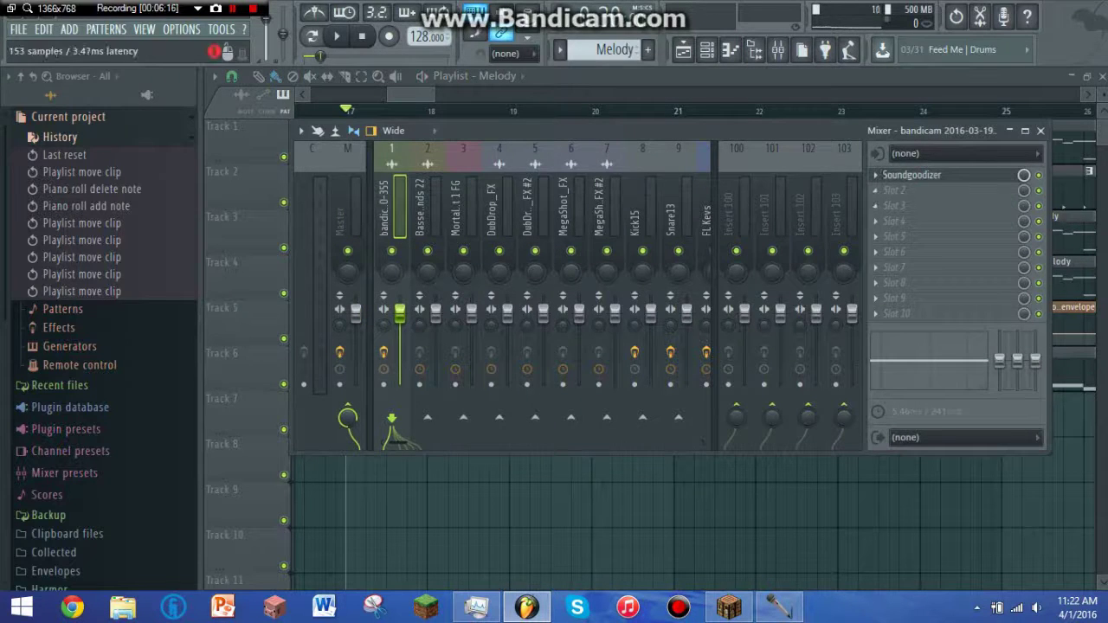
left_click(423, 209)
left_click(458, 209)
left_click(495, 209)
left_click(530, 210)
left_click(566, 210)
left_click(602, 209)
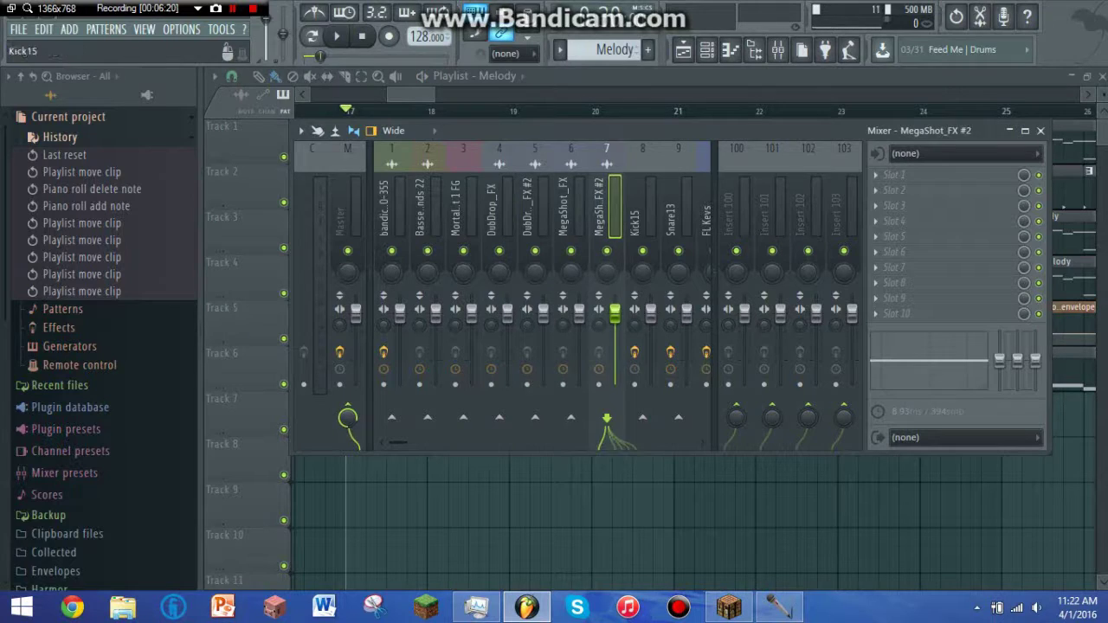
left_click(639, 210)
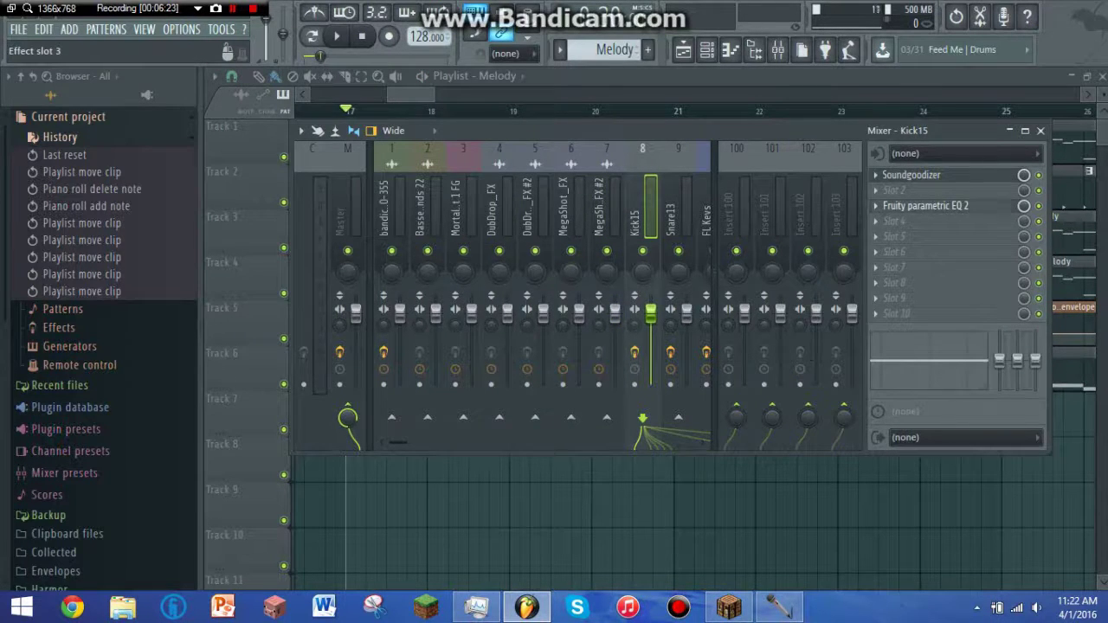
Inspect Fruity parametric EQ 2 on the Kick15 insert, and show the FL Keys insert's effects.
left_click(924, 205)
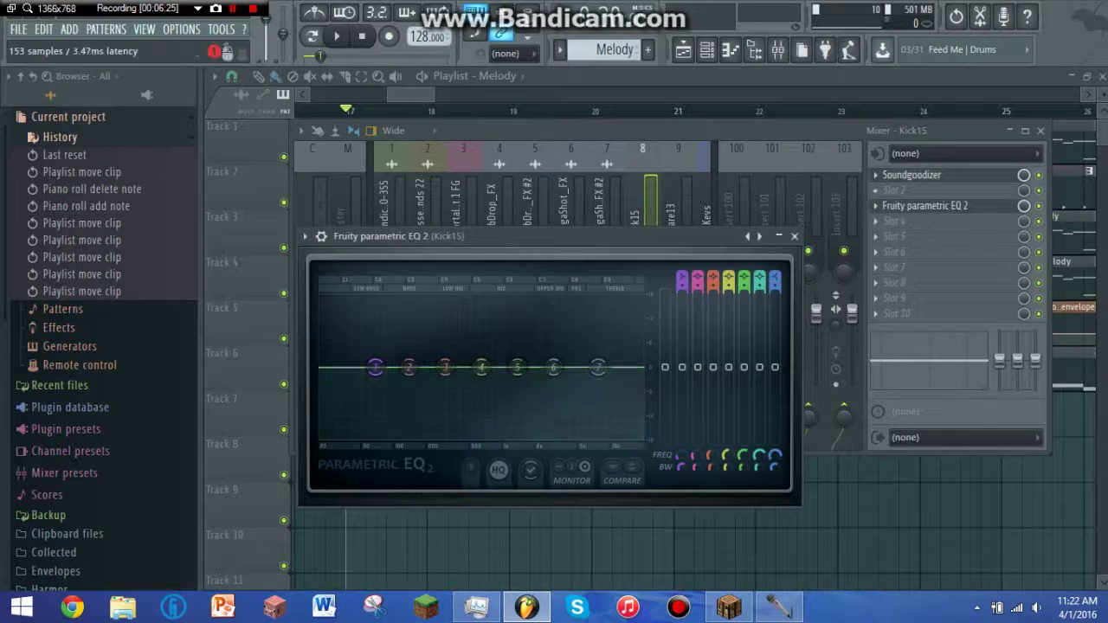
left_click(944, 131)
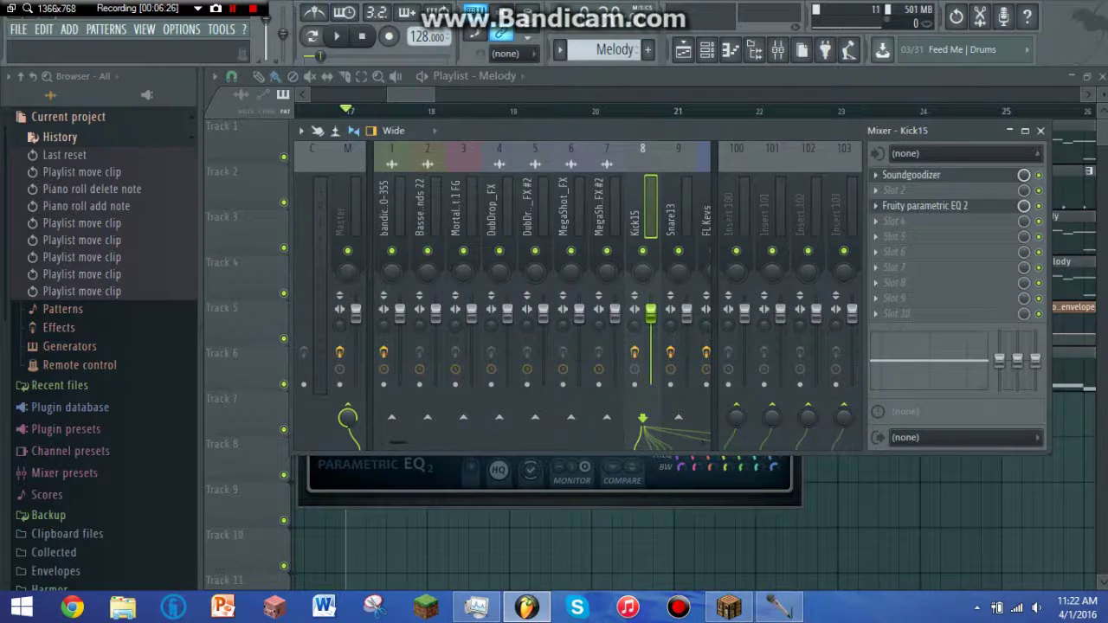
left_click(705, 216)
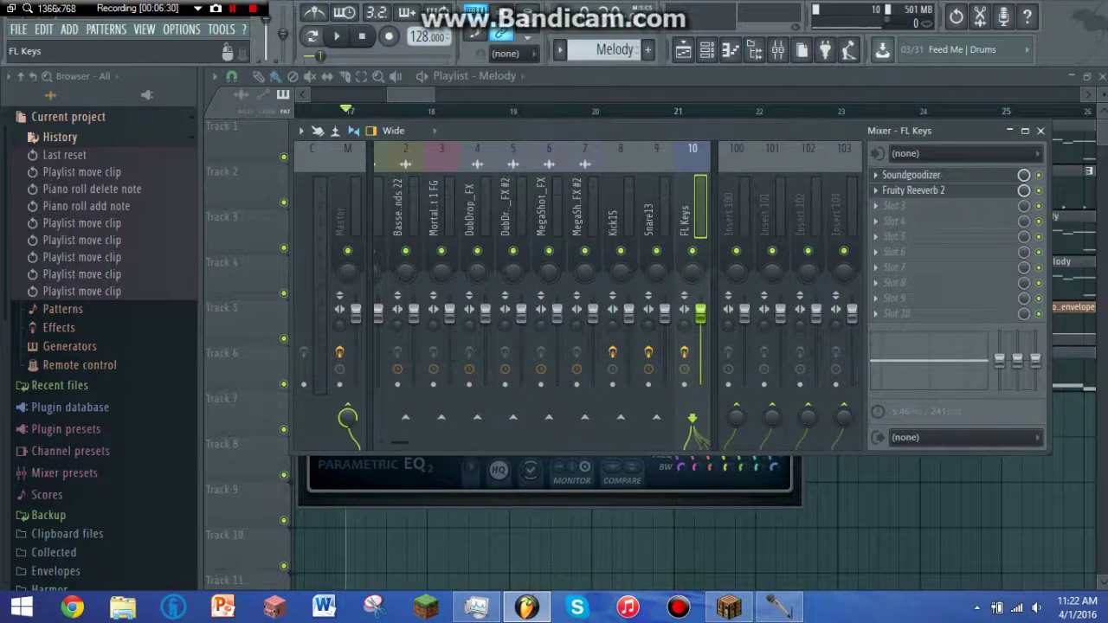
Return to the playlist and start playing the arrangement from bar 25.
left_click(693, 538)
left_click_drag(411, 94, 784, 110)
left_click_drag(424, 94, 449, 95)
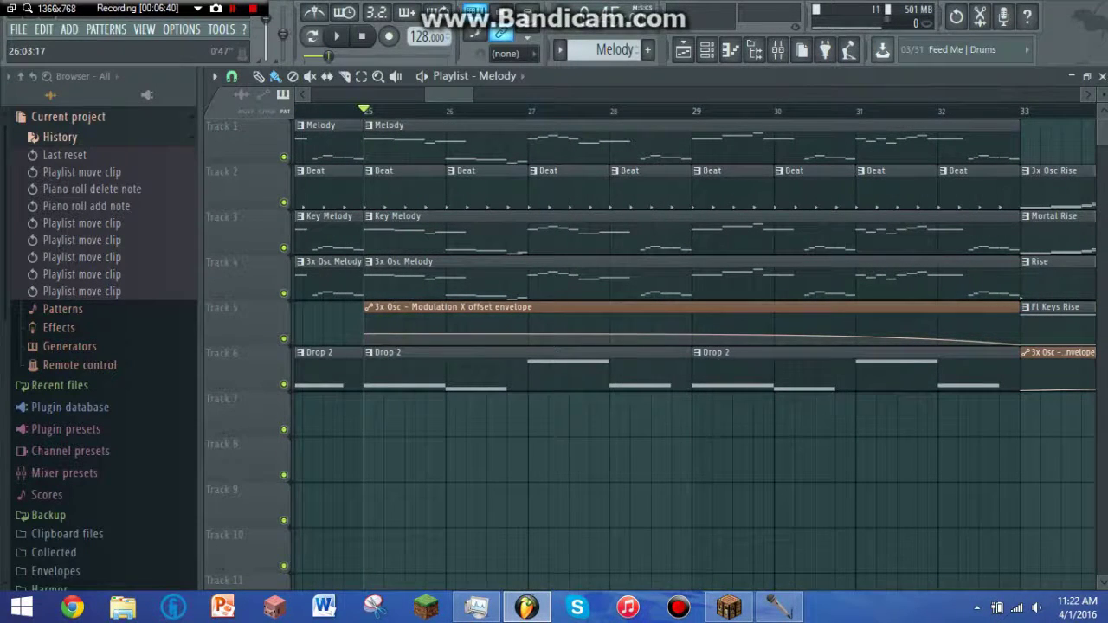
key("space")
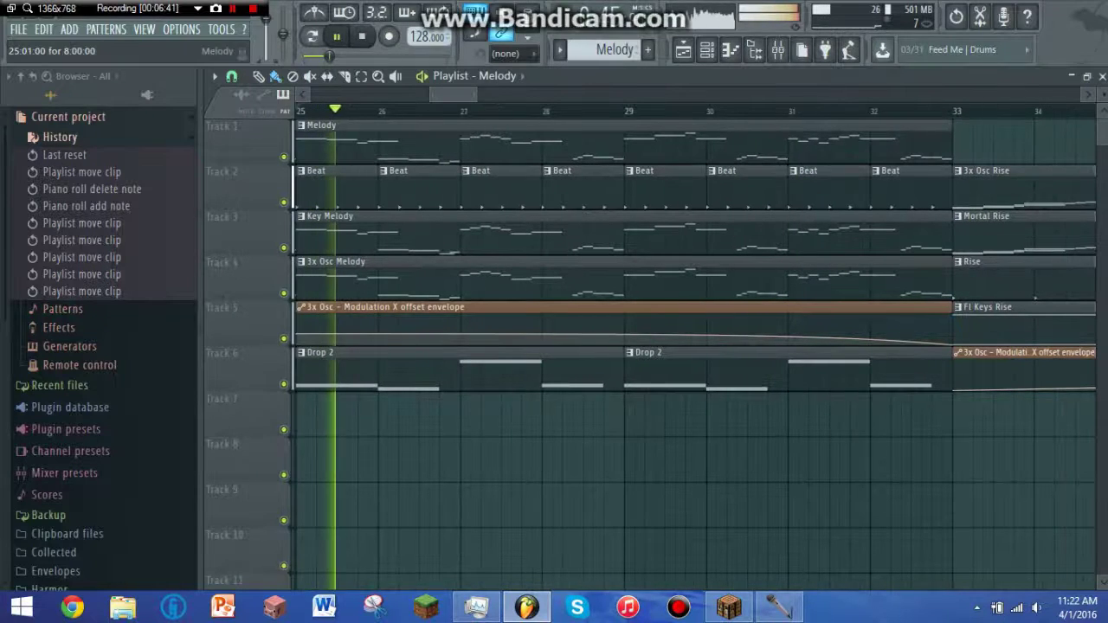
Jump the playback to bar 31, play into bar 32 and stop.
left_click(785, 111)
left_click_drag(455, 94, 475, 95)
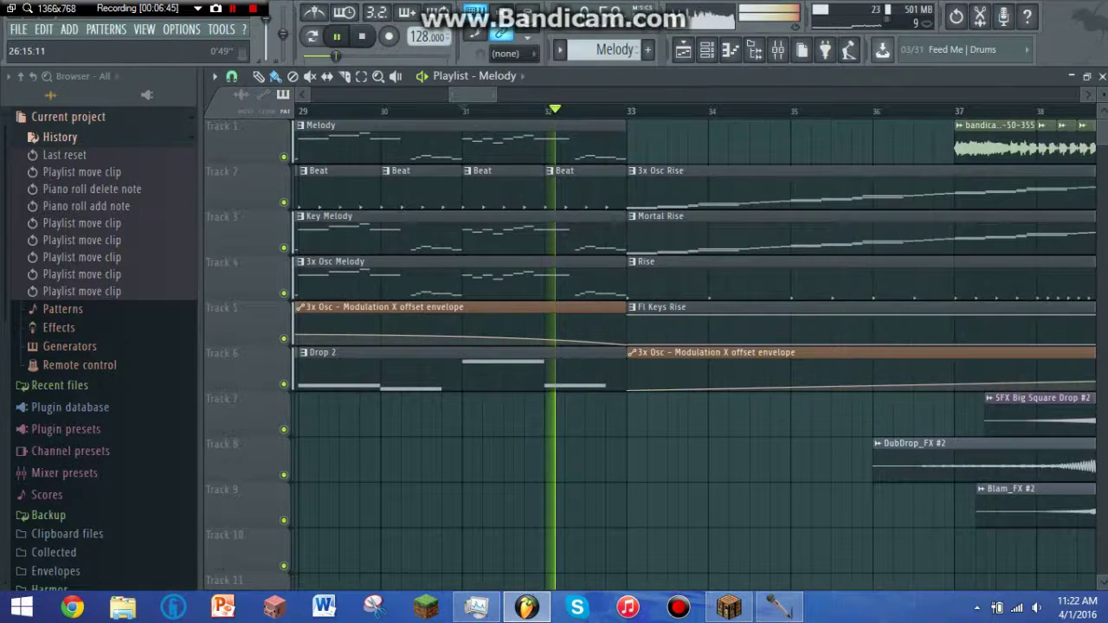
key("space")
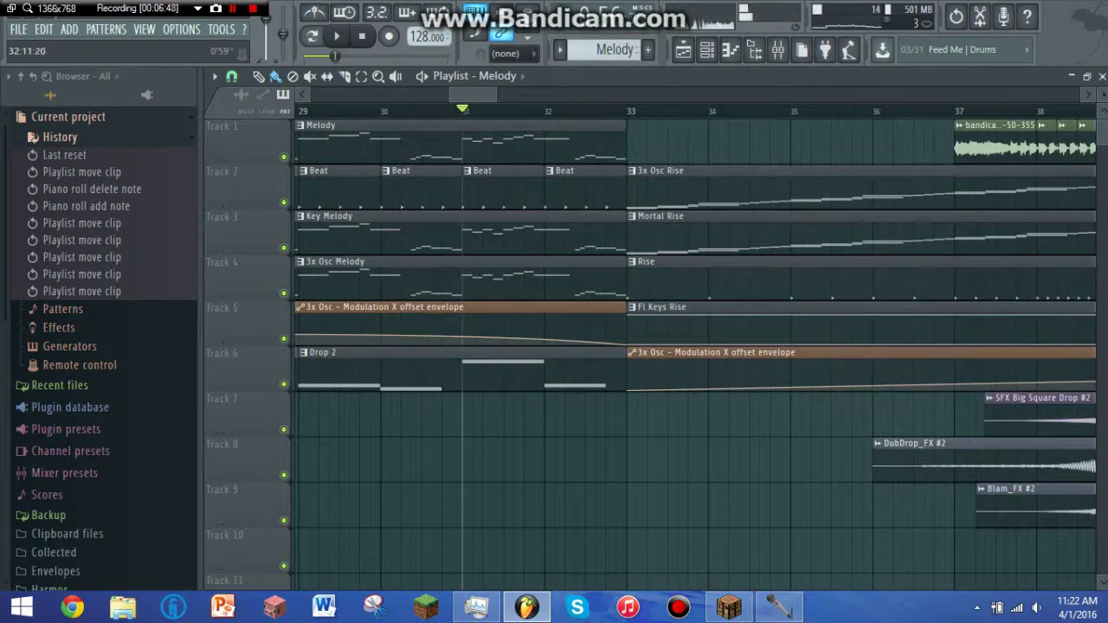
Open the Mortal Rise clip in the piano roll, play it from bar 33 and examine its ascending notes.
left_click(624, 111)
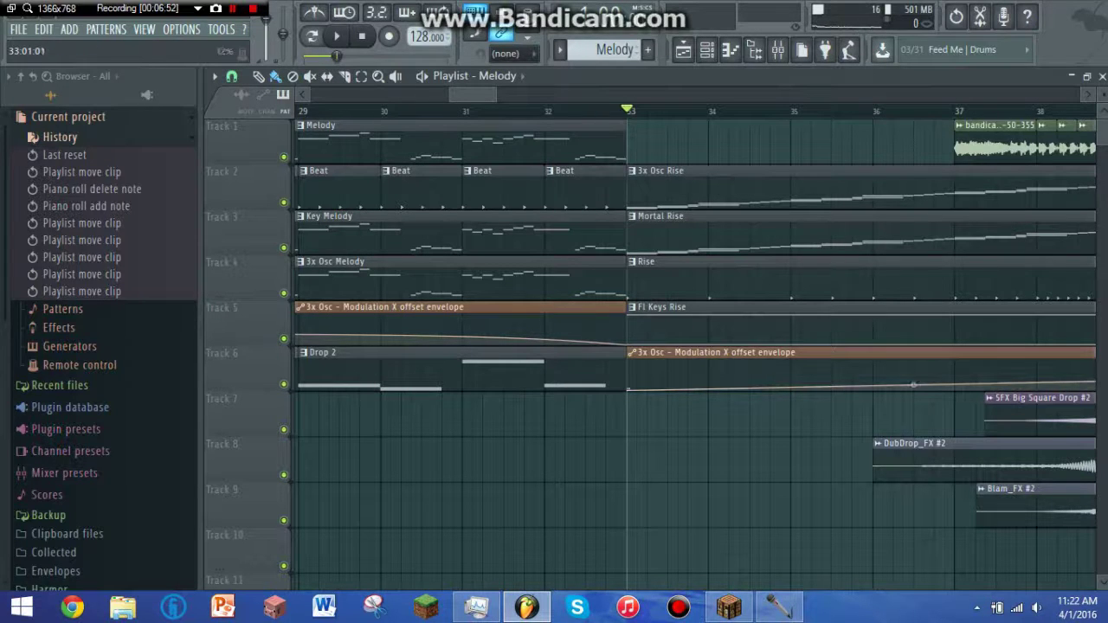
left_click_drag(460, 94, 470, 94)
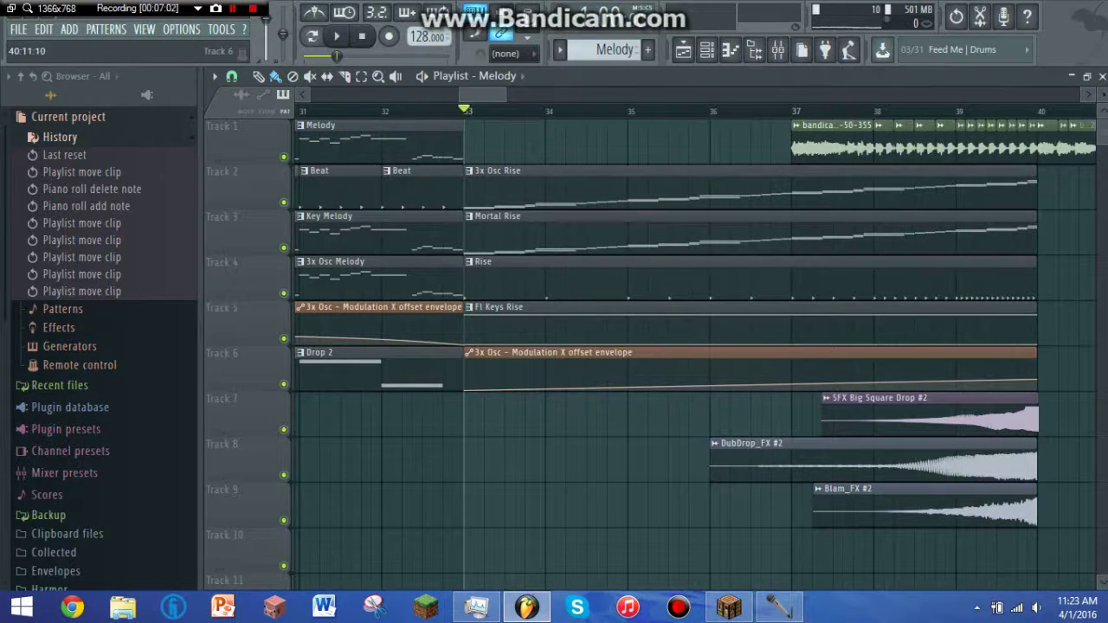
double_click(497, 224)
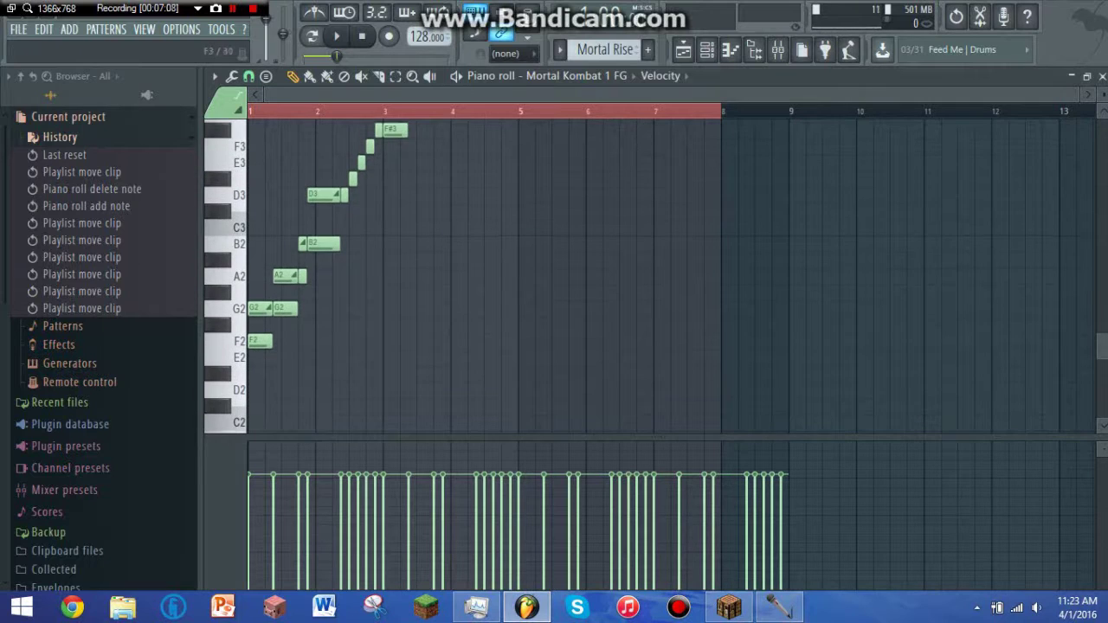
key("space")
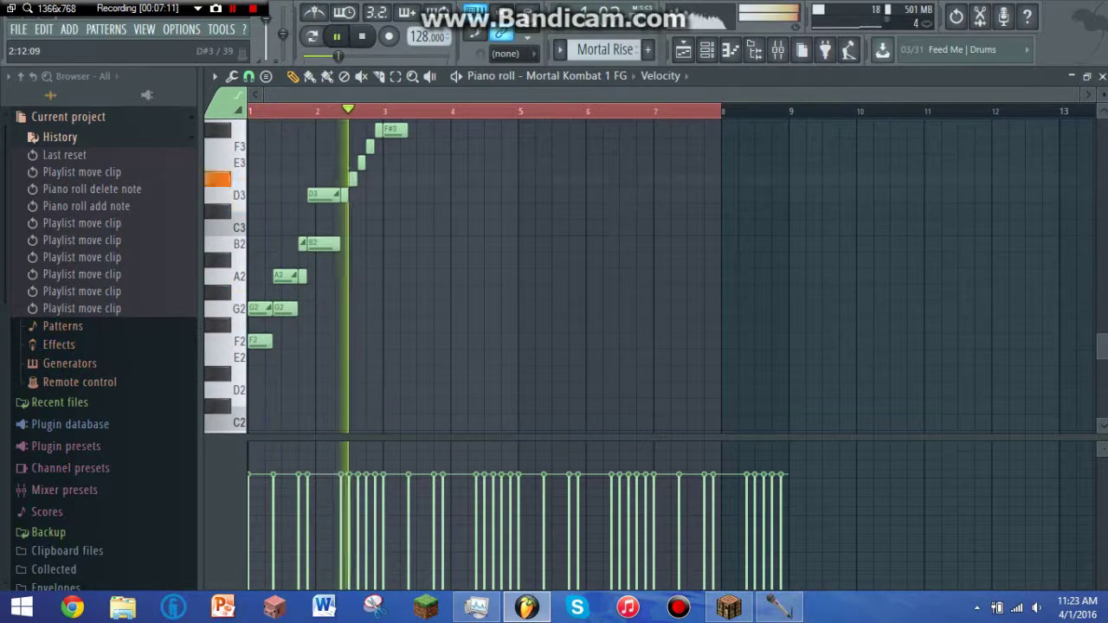
key("space")
scroll(433, 260, "up", 6)
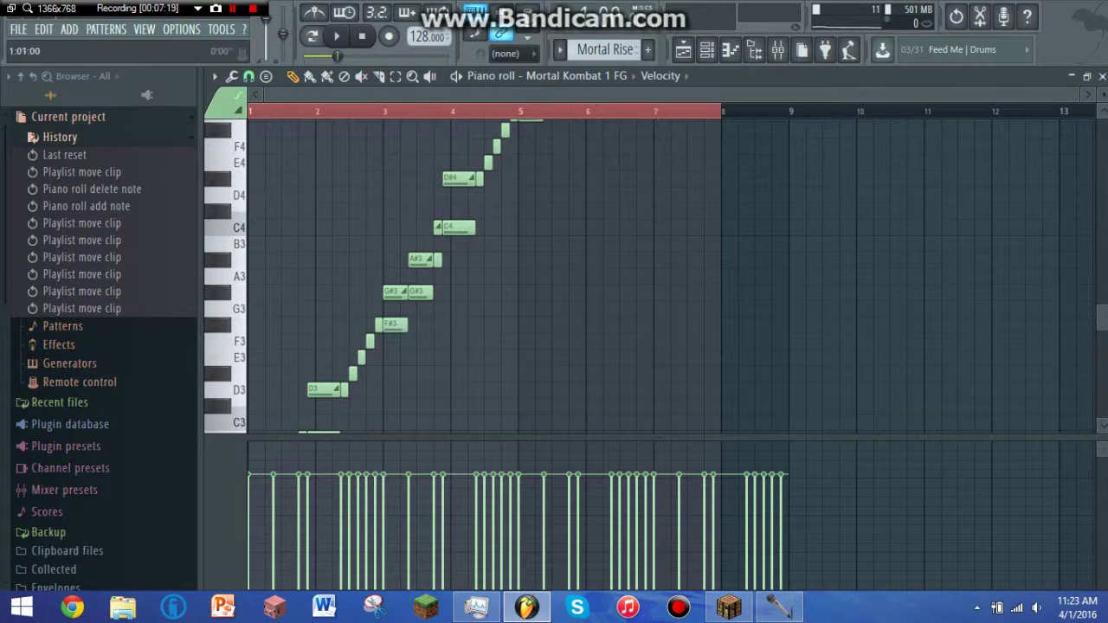
Return to the playlist and briefly play the rise section from bar 33.
key("F5")
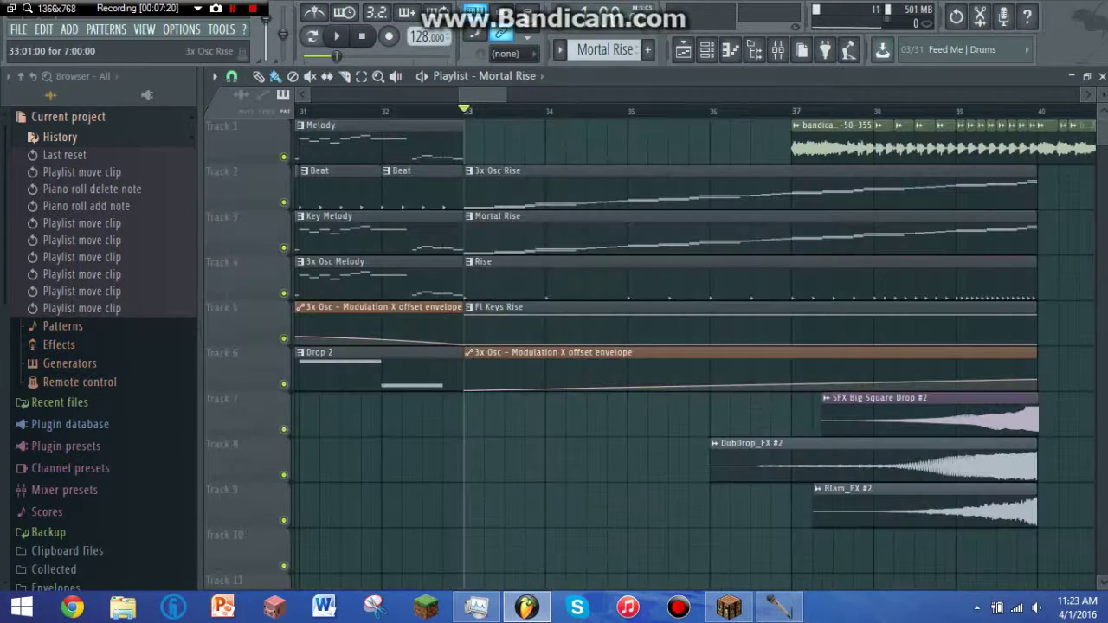
key("space")
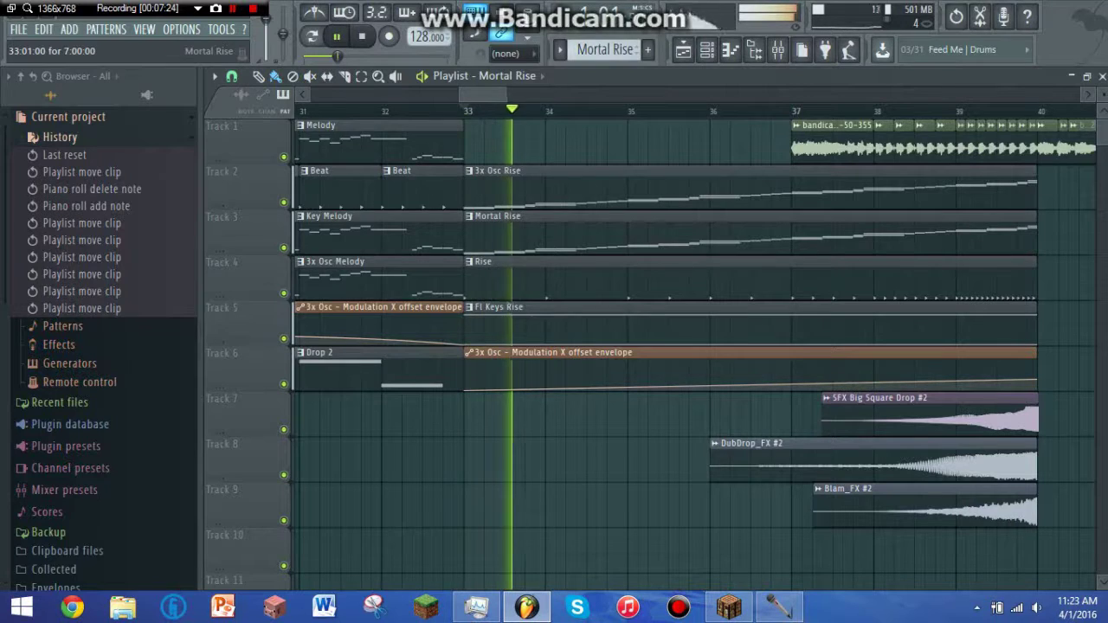
key("space")
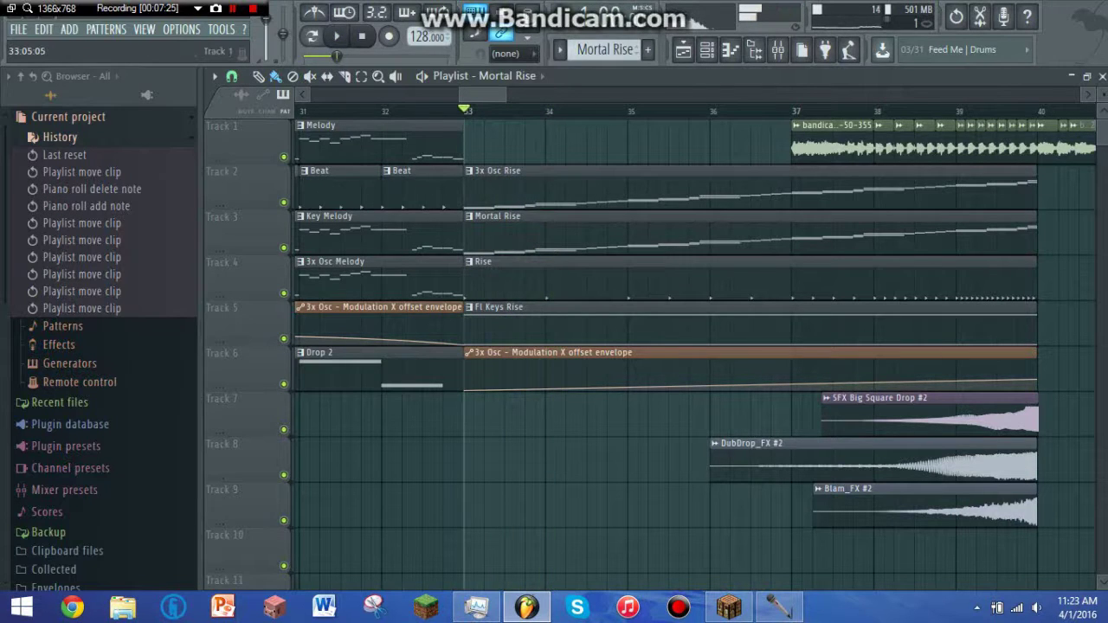
Examine the notes of the Fl Keys Rise clip in the piano roll and return to the playlist.
double_click(502, 311)
scroll(394, 334, "down", 2)
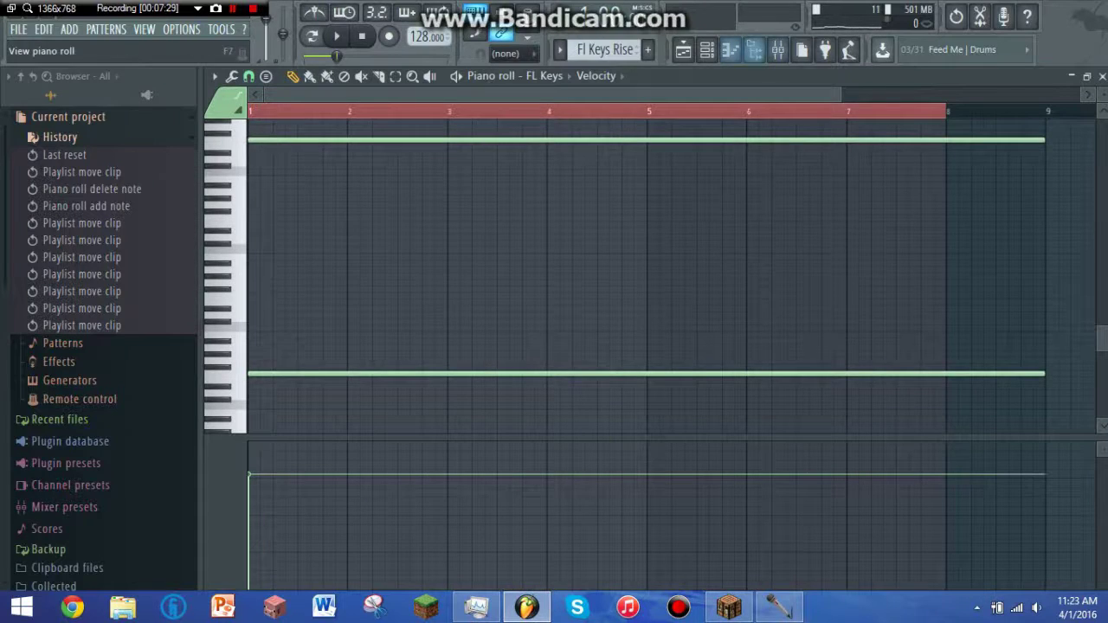
left_click(683, 50)
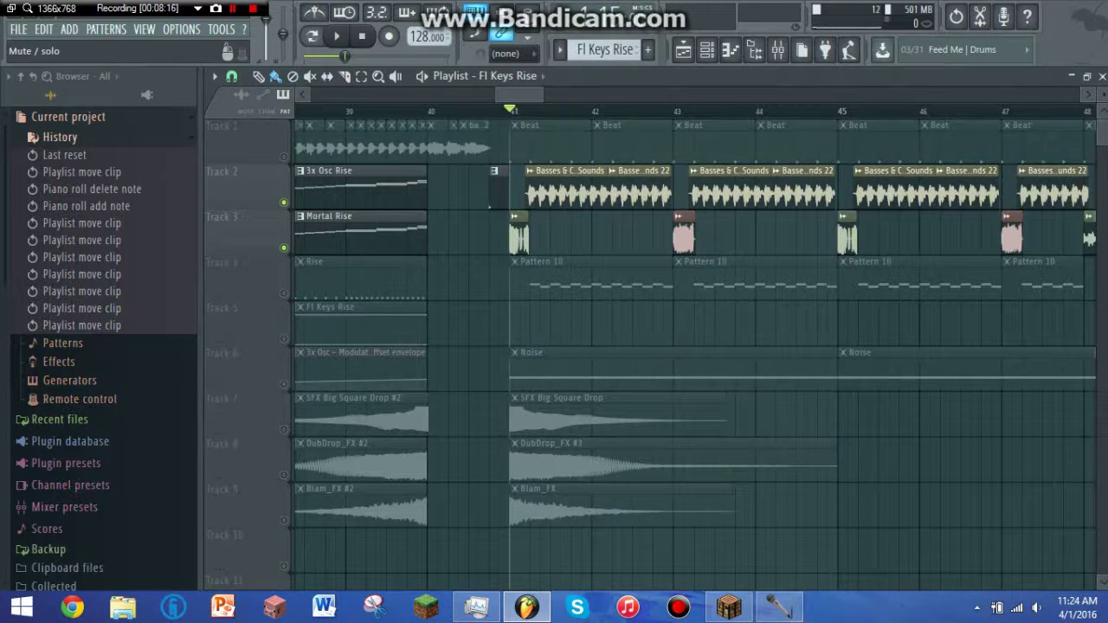
Unmute Track 1 and play the drop from bar 41 with only Tracks 1 to 3 active.
left_click(283, 157)
key("space")
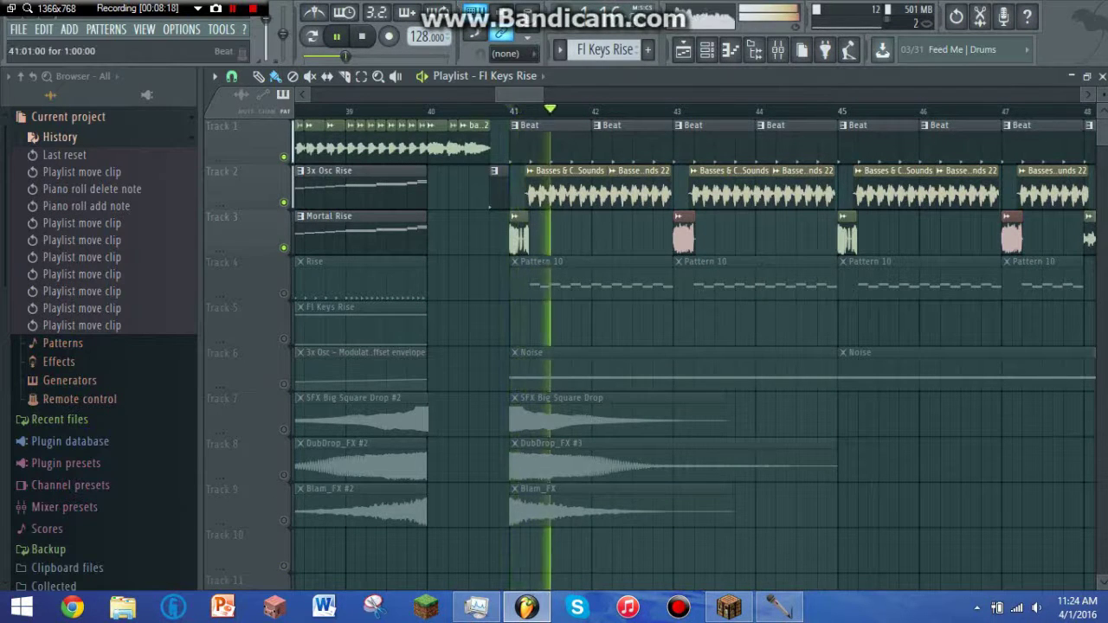
key("space")
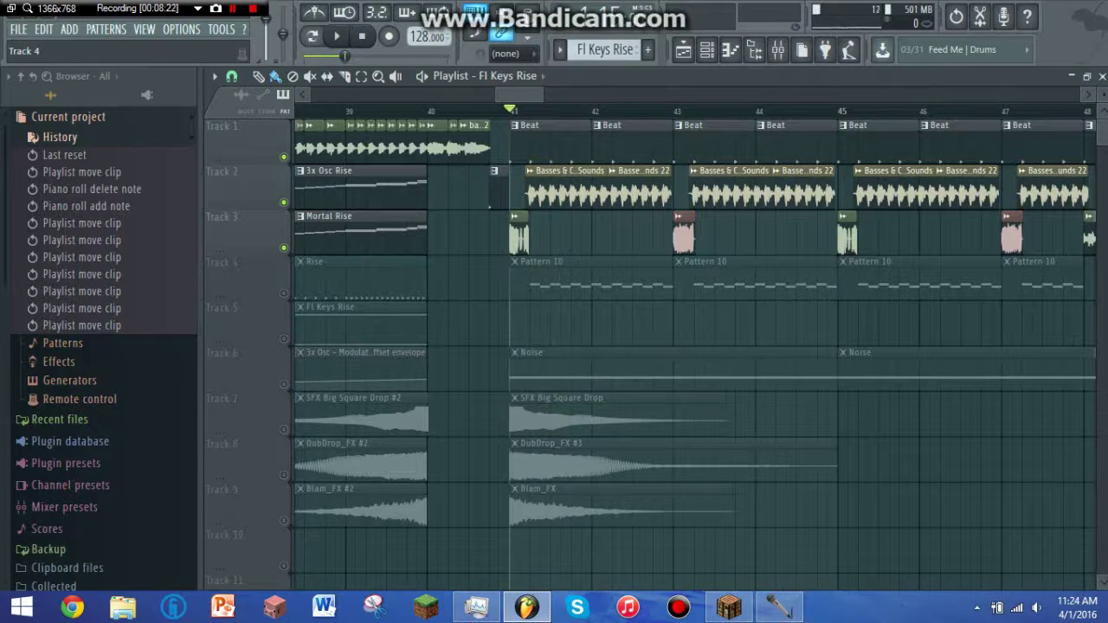
key("space")
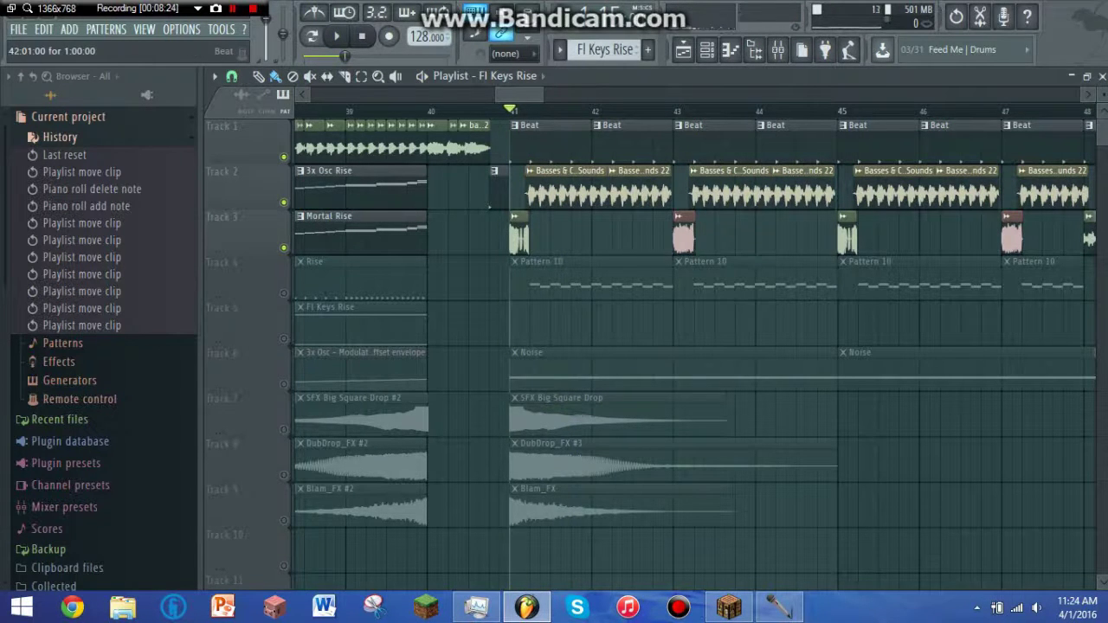
key("space")
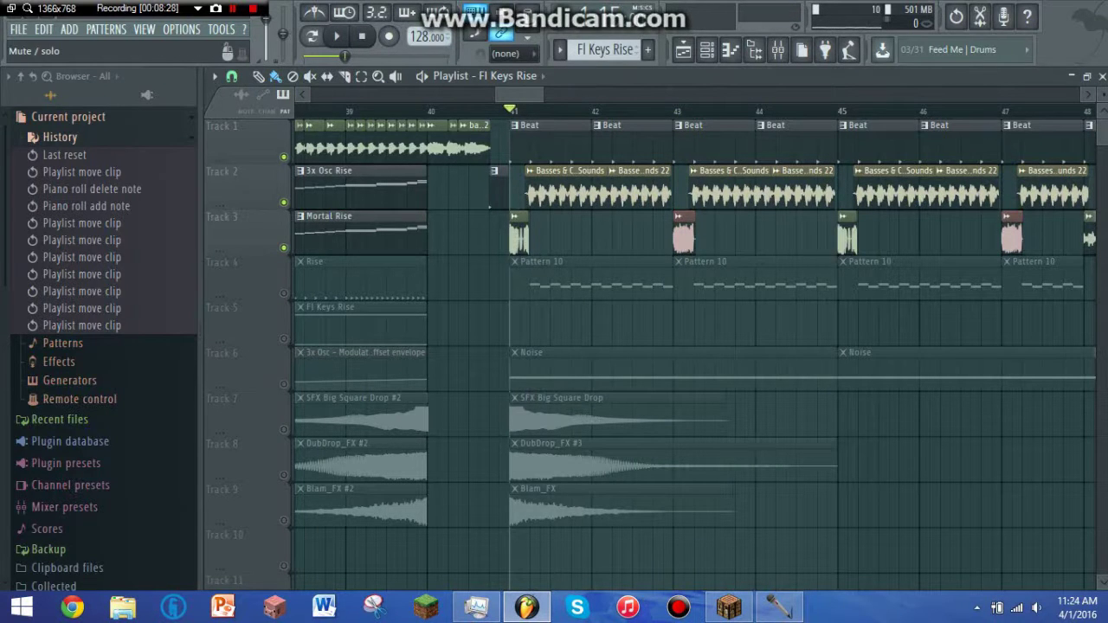
Mute Track 3 and play the drop from bar 41 with Tracks 1 and 2 only.
left_click(283, 248)
key("space")
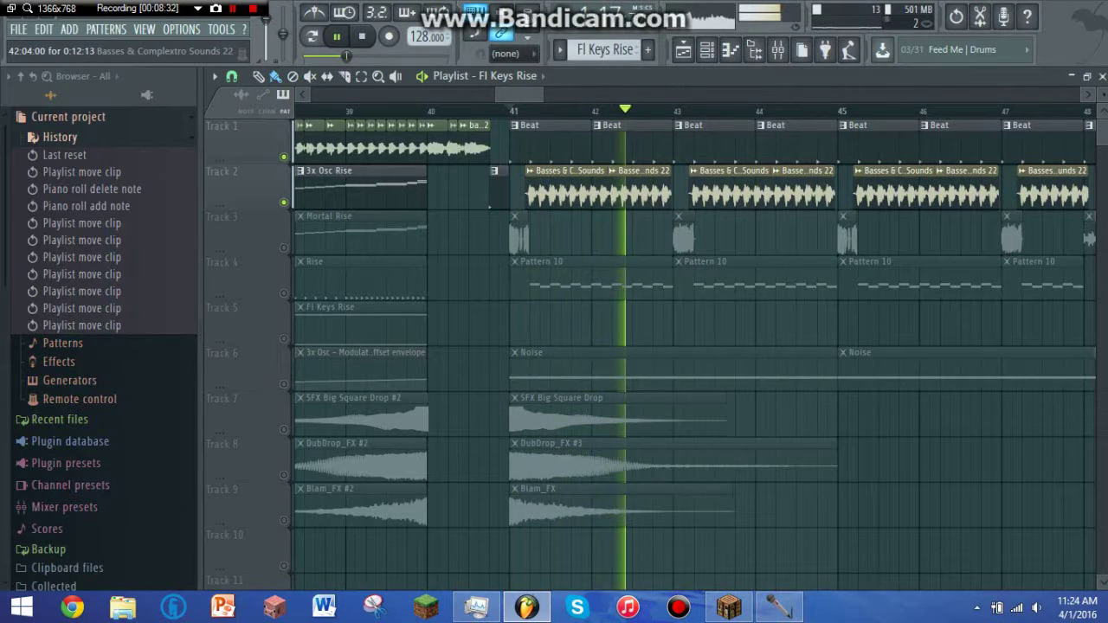
key("space")
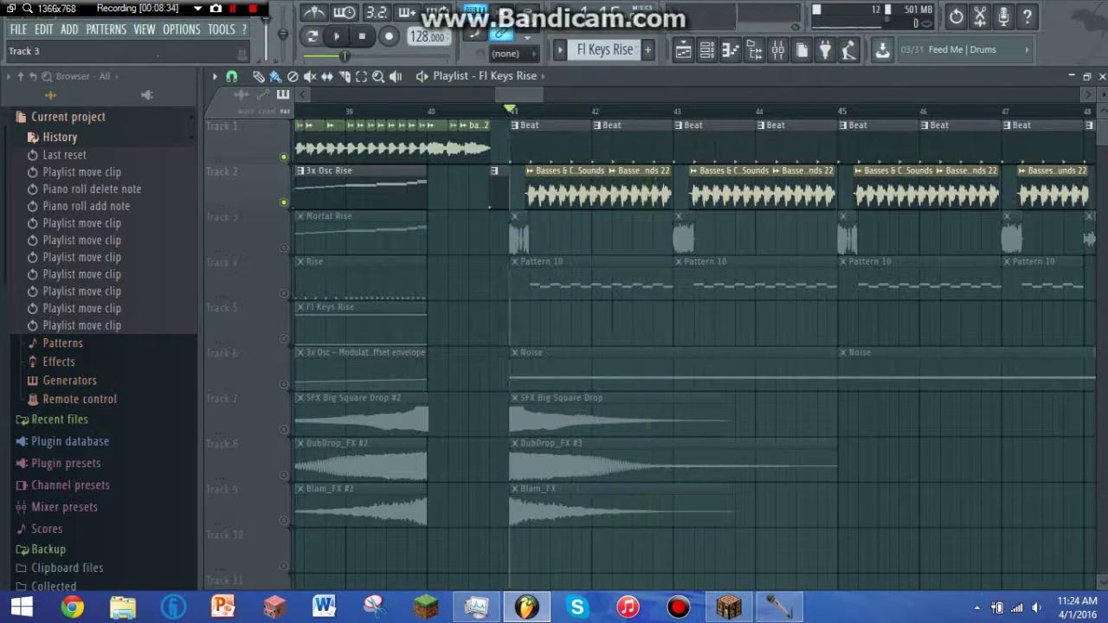
Unmute Track 4 and play Pattern 10 from bar 41, comparing the sound with Track 2 muted and unmuted.
left_click(283, 292)
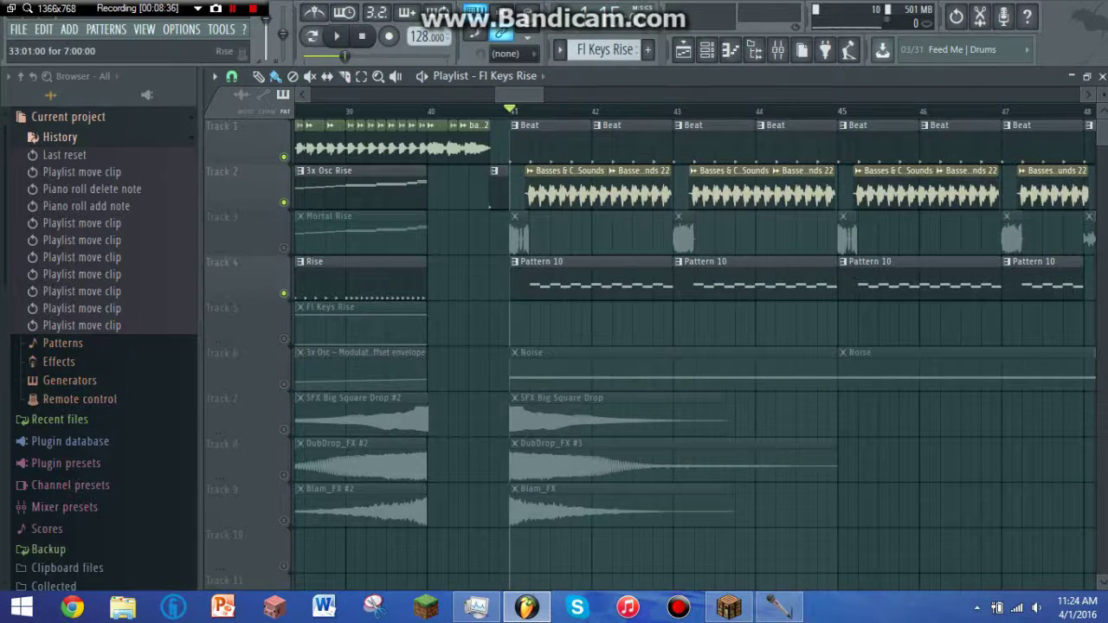
key("space")
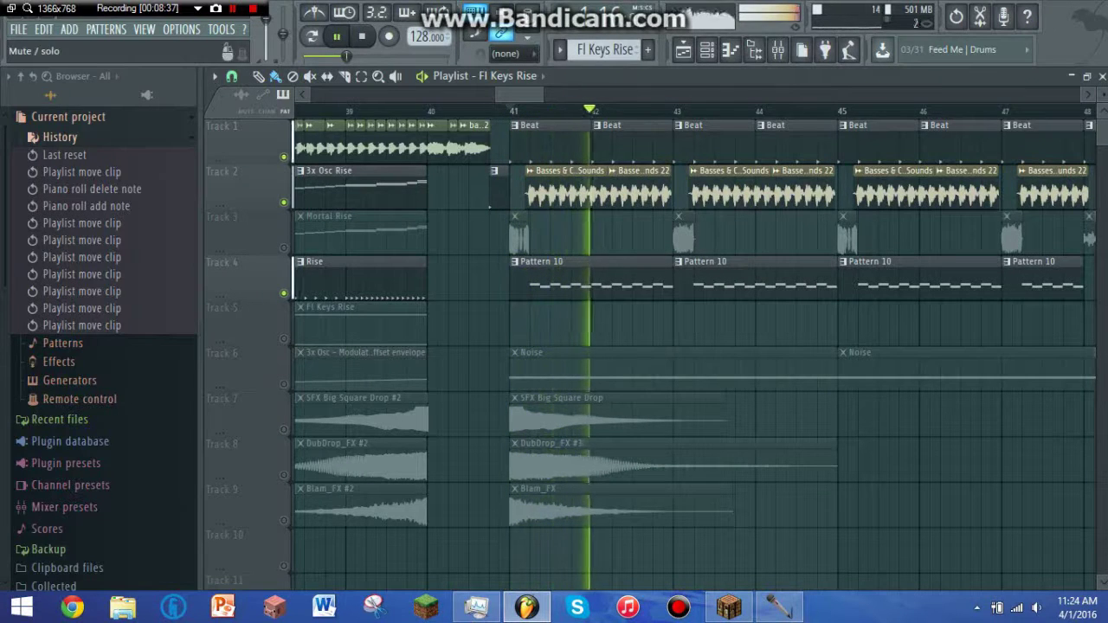
left_click(283, 202)
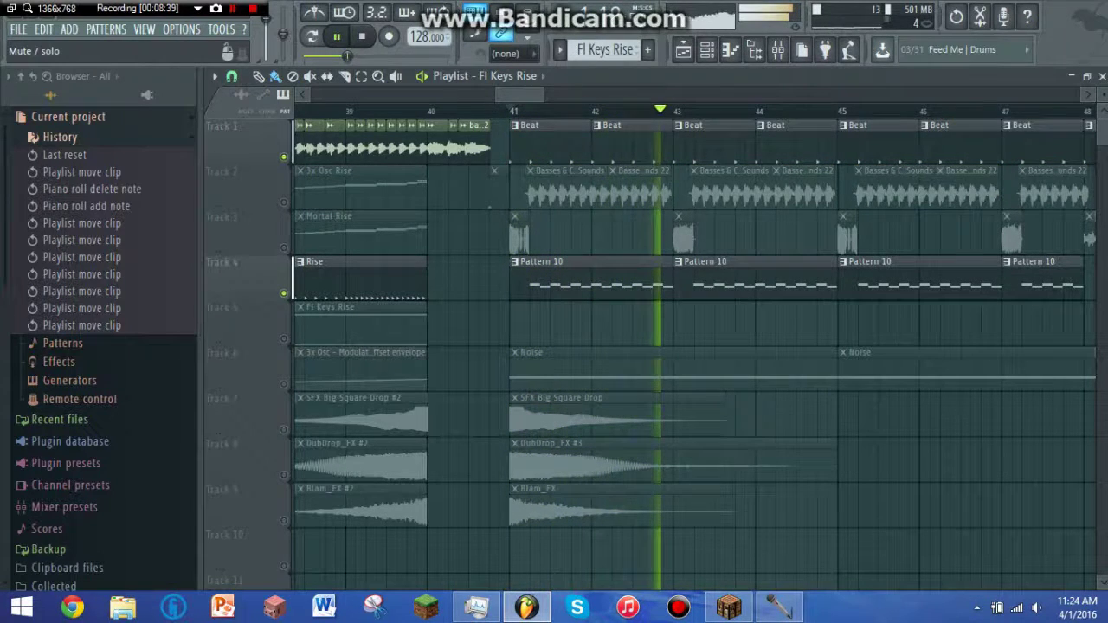
left_click(283, 201)
key("space")
key("space")
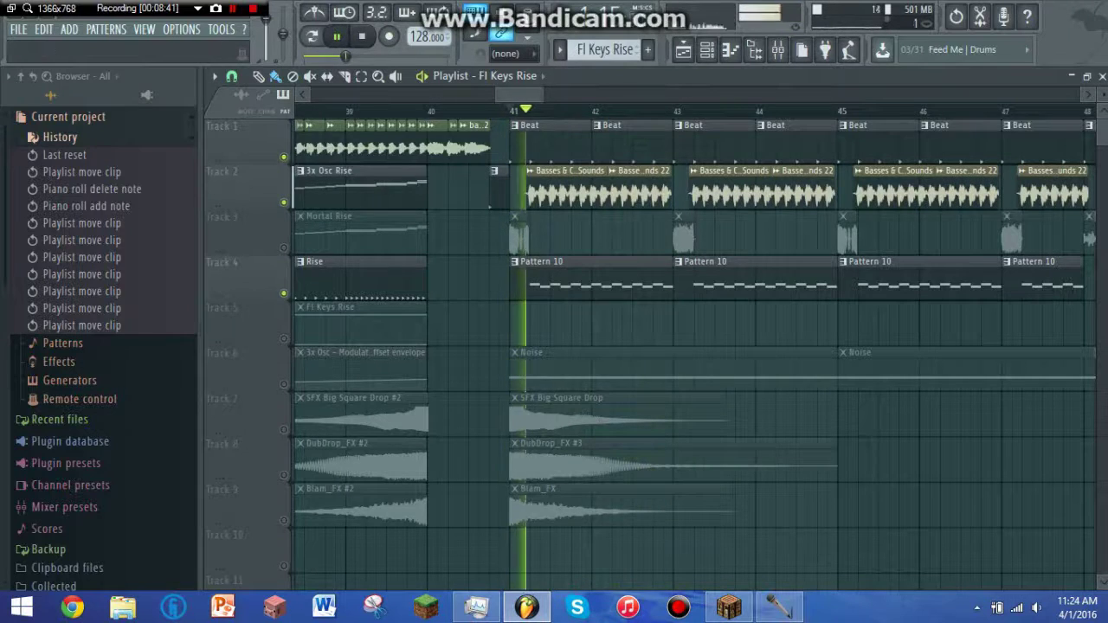
Unmute all the playlist tracks and briefly play the full drop from bar 43.
right_click(283, 292)
right_click(283, 293)
key("space")
left_click(674, 110)
key("space")
key("space")
Look over the drop's clips up to bar 51 and place the playback position at bar 47.
left_click_drag(529, 94, 548, 95)
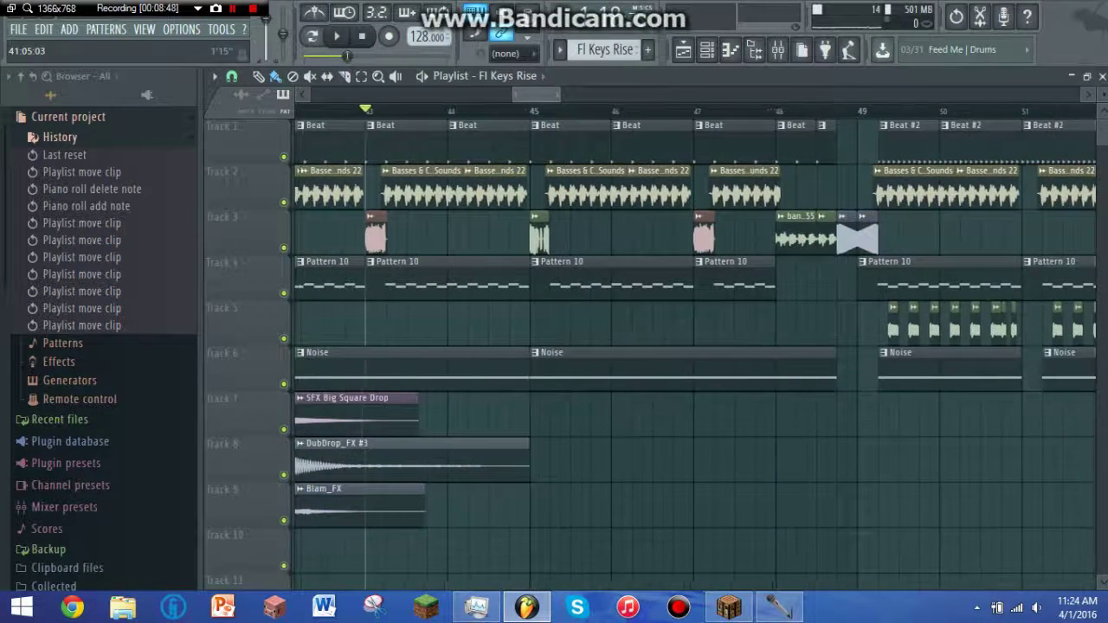
scroll(693, 347, "left", 3)
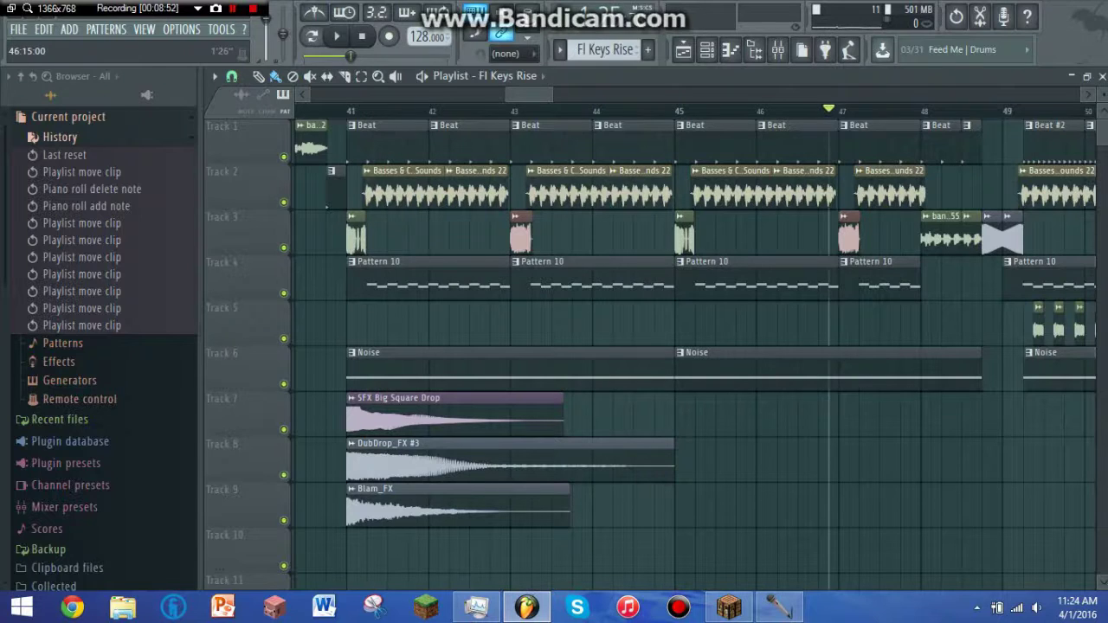
left_click(838, 111)
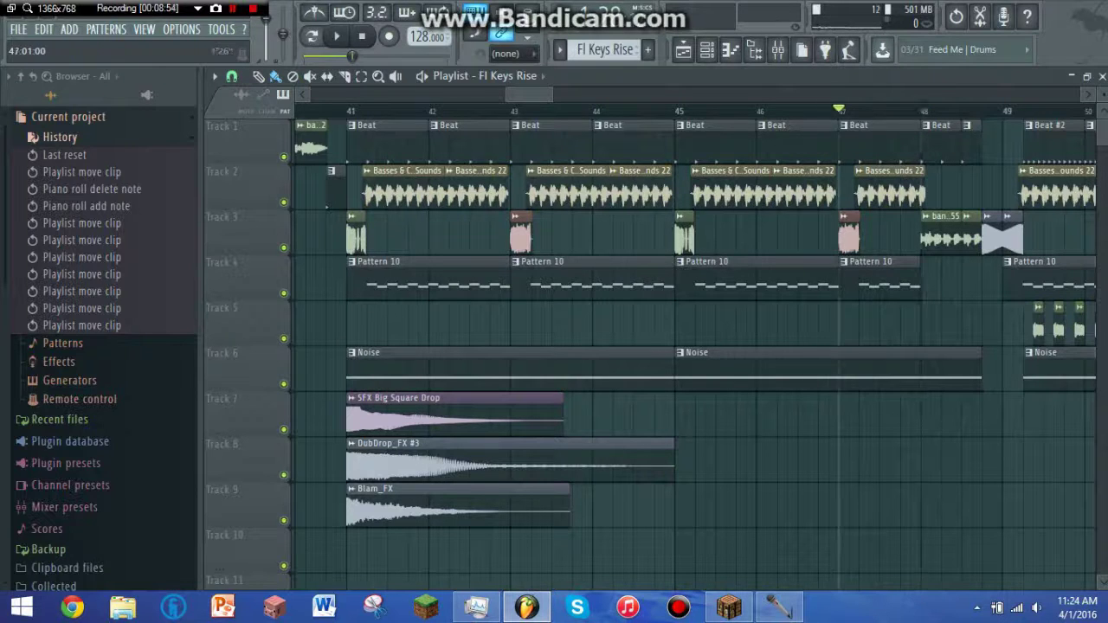
Play the drop from bar 47, then replay the Track 3 transition clips leading into bar 49.
key("space")
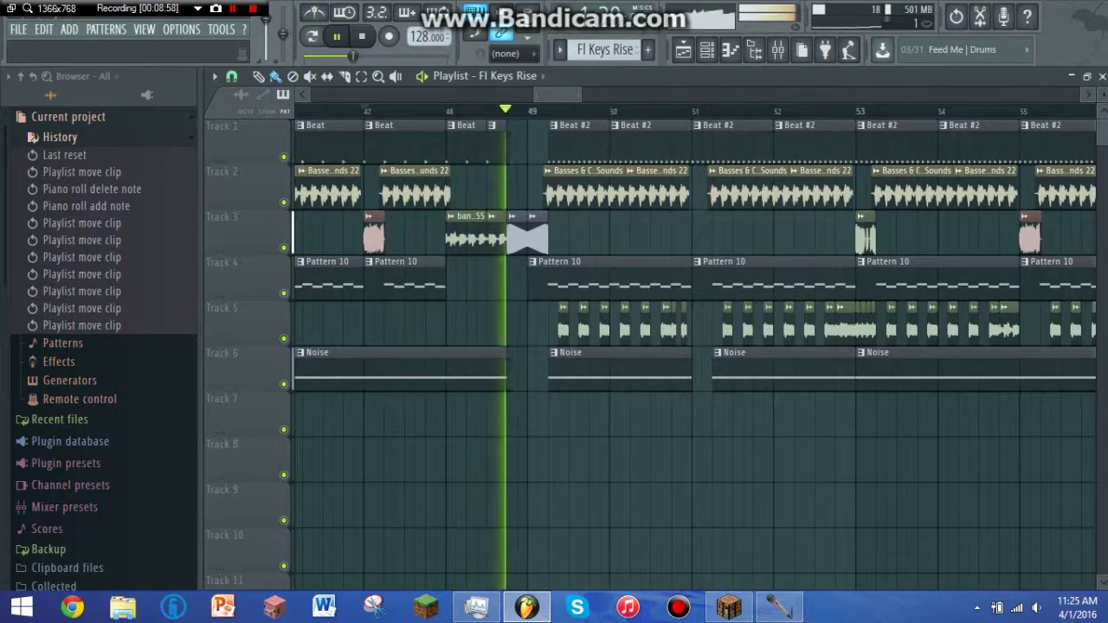
key("space")
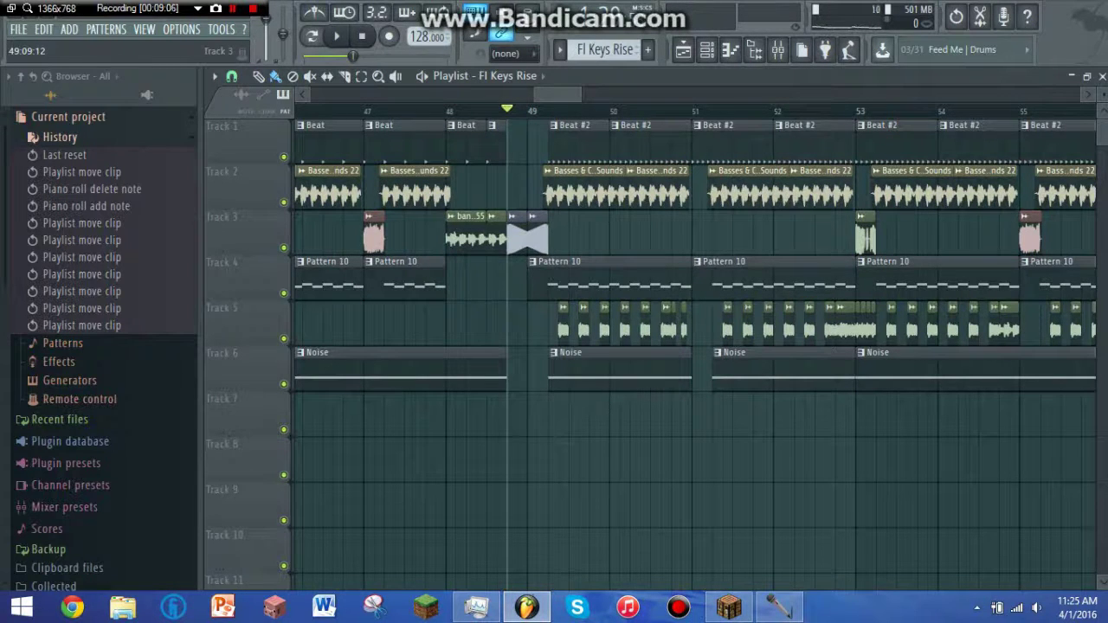
key("space")
key("space")
key("space")
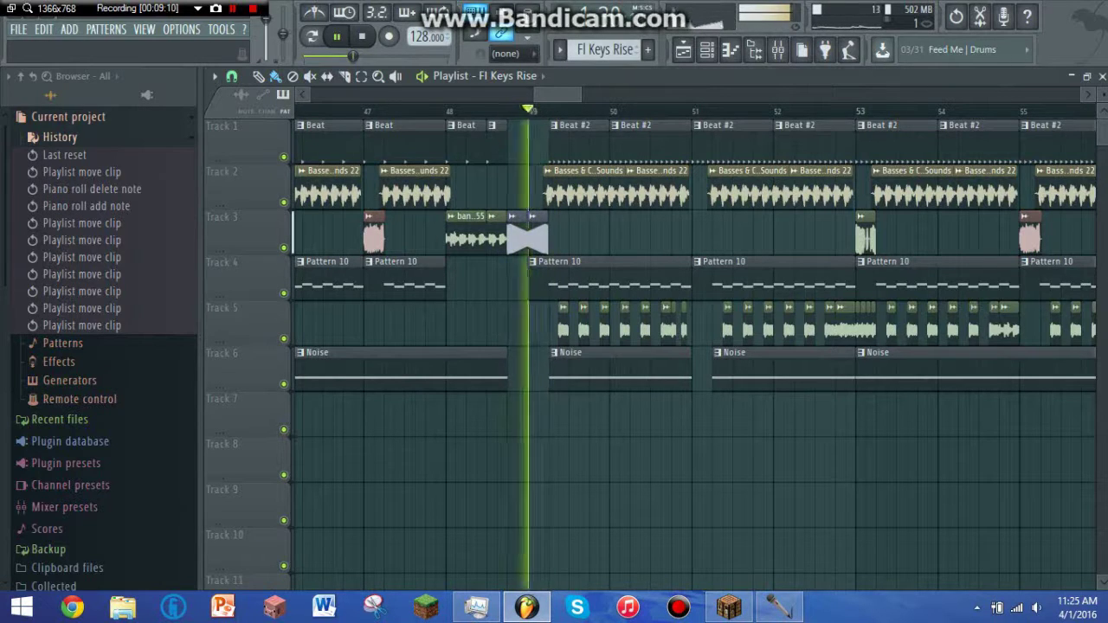
key("space")
Play the drop's second part with the Beat #2 clips from bar 49.
scroll(529, 145, "right", 3)
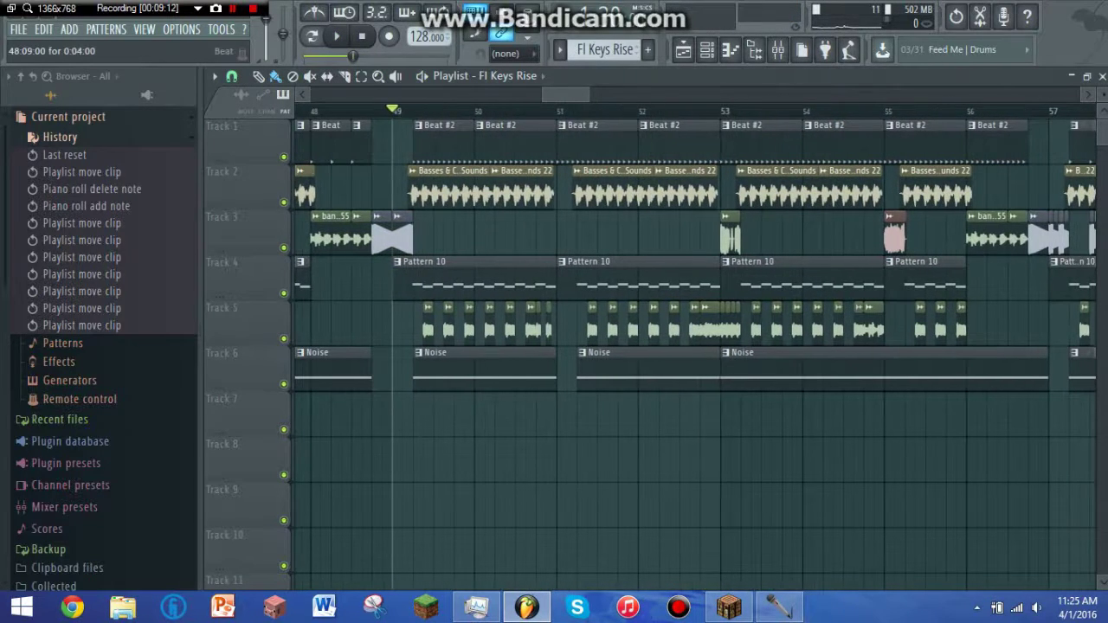
key("space")
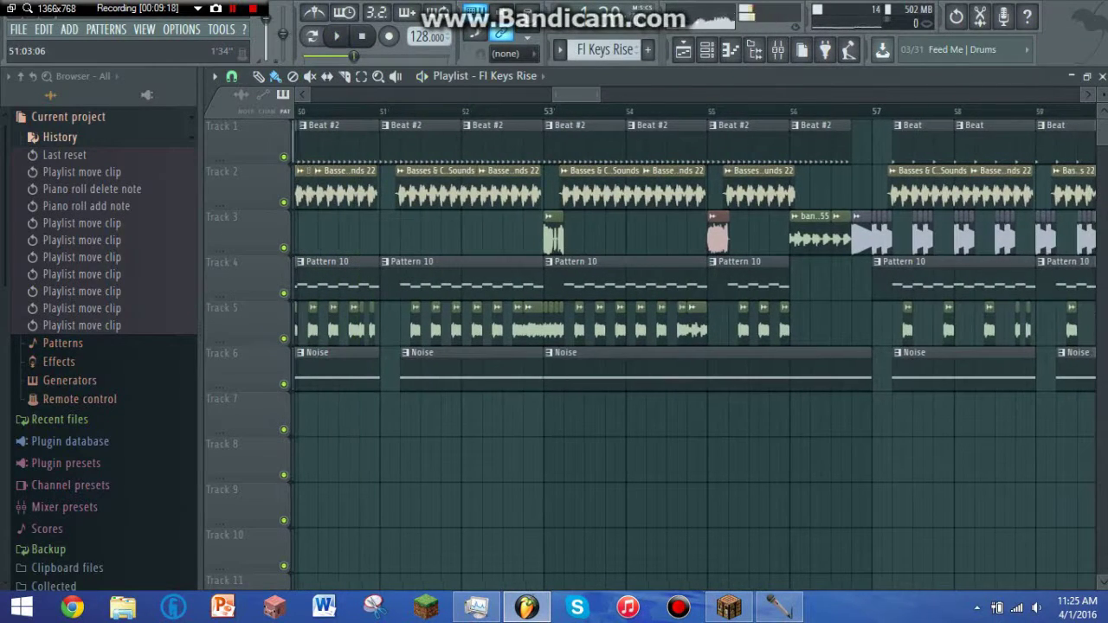
key("space")
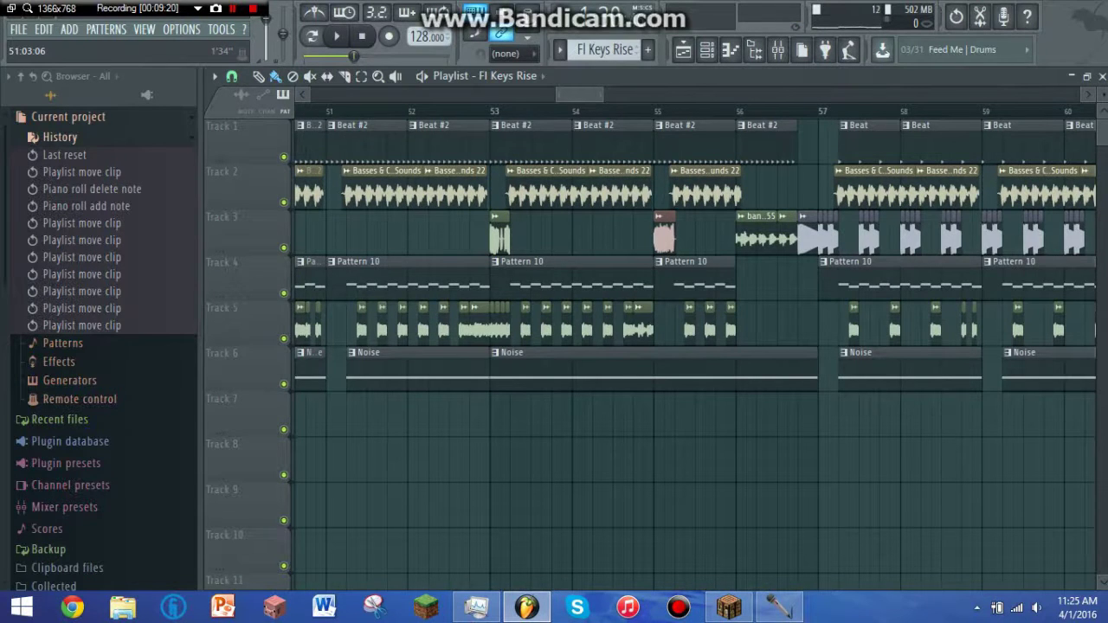
Play the third part of the drop around bar 57, with its repeated Track 3 clips.
scroll(519, 187, "right", 3)
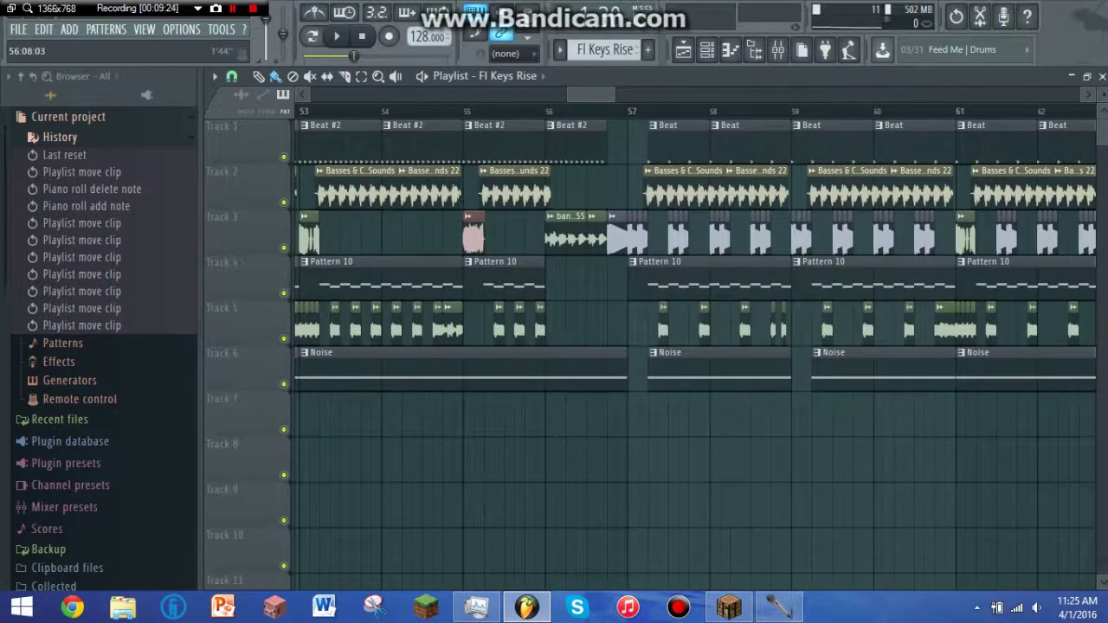
scroll(692, 347, "right", 2)
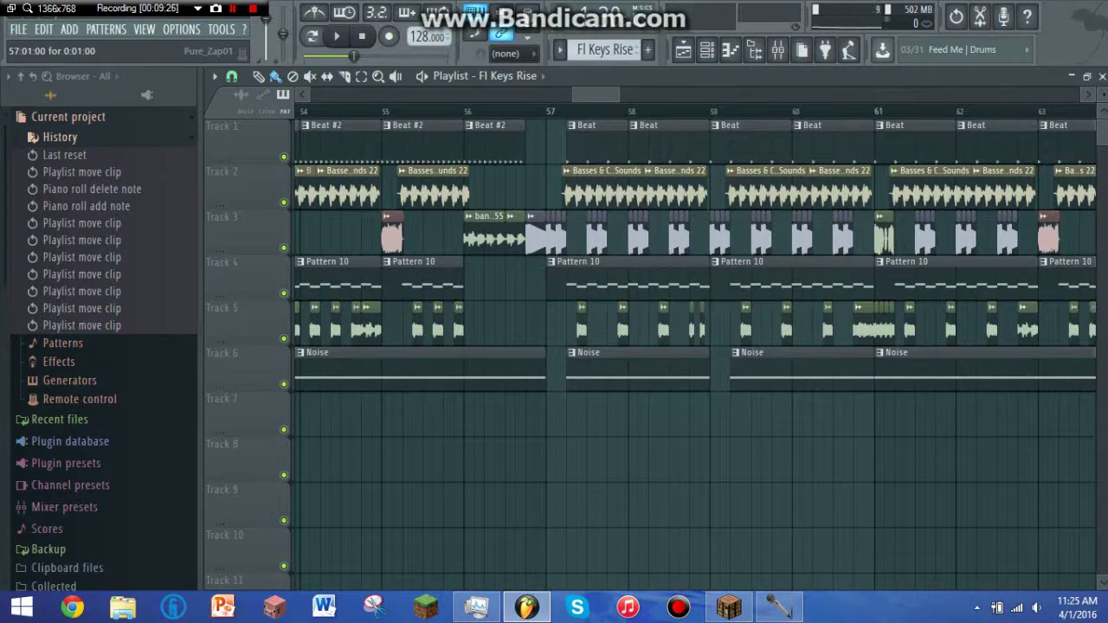
key("space")
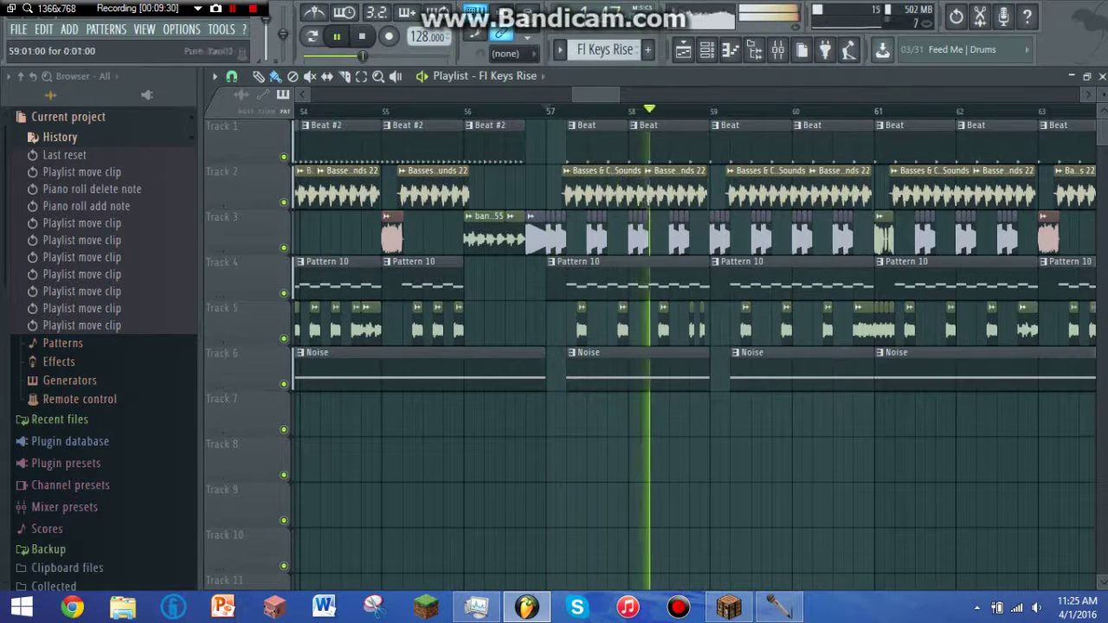
key("space")
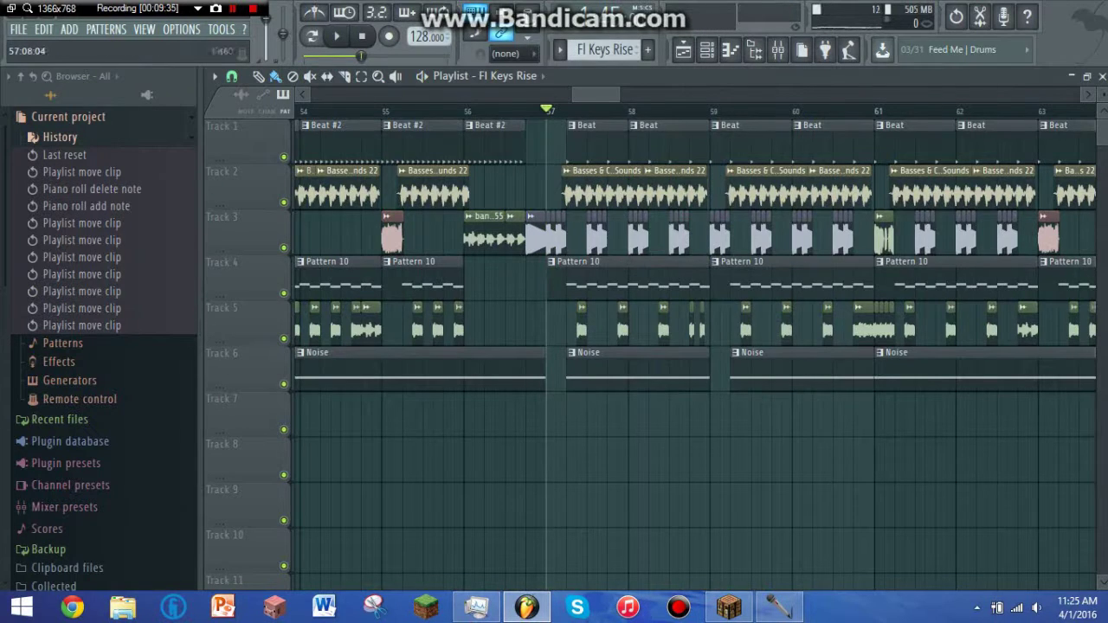
Look over the clips past bar 65, then briefly play the full section from bar 49.
scroll(692, 346, "right", 5)
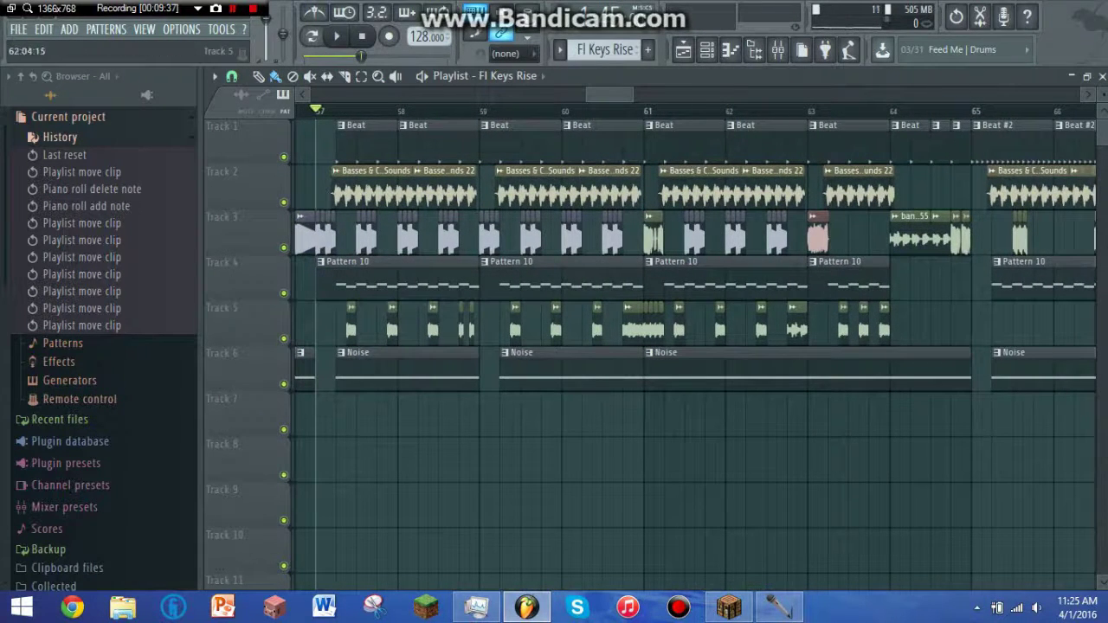
scroll(693, 346, "right", 8)
scroll(692, 347, "left", 20)
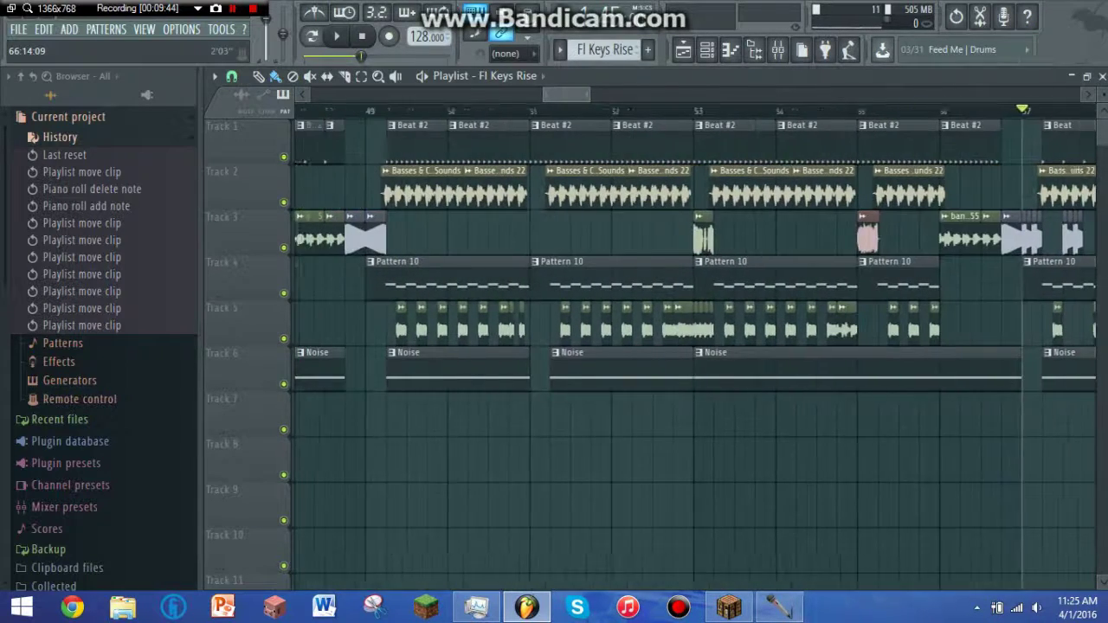
left_click_drag(567, 95, 564, 95)
left_click(406, 110)
key("space")
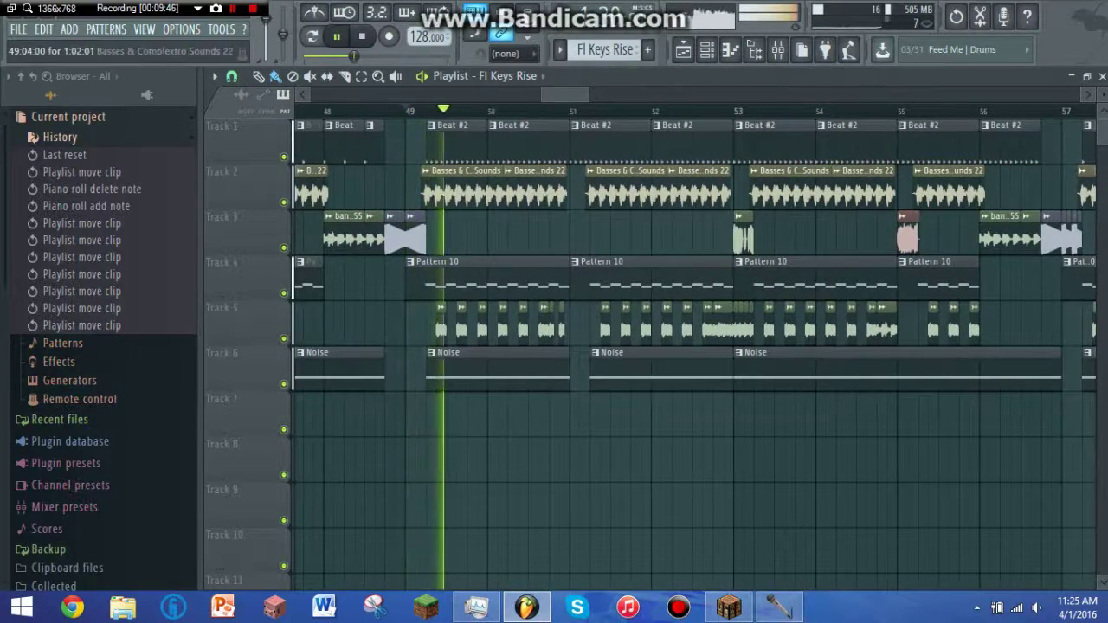
key("space")
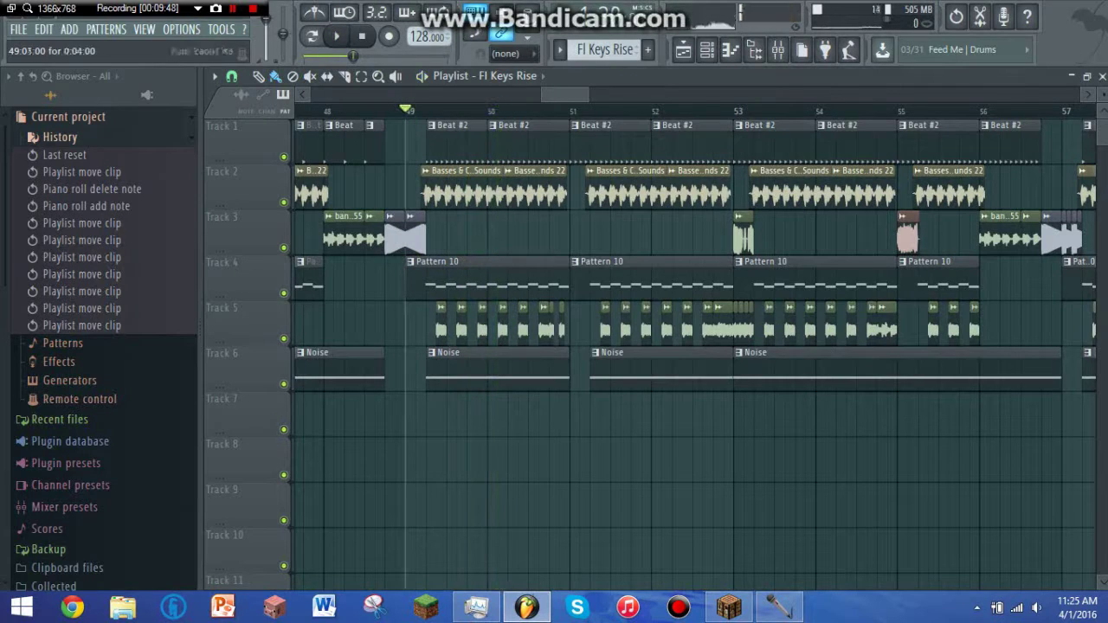
Play the Noise pattern from bar 49 with Track 6 soloed, then end the solo.
key("space")
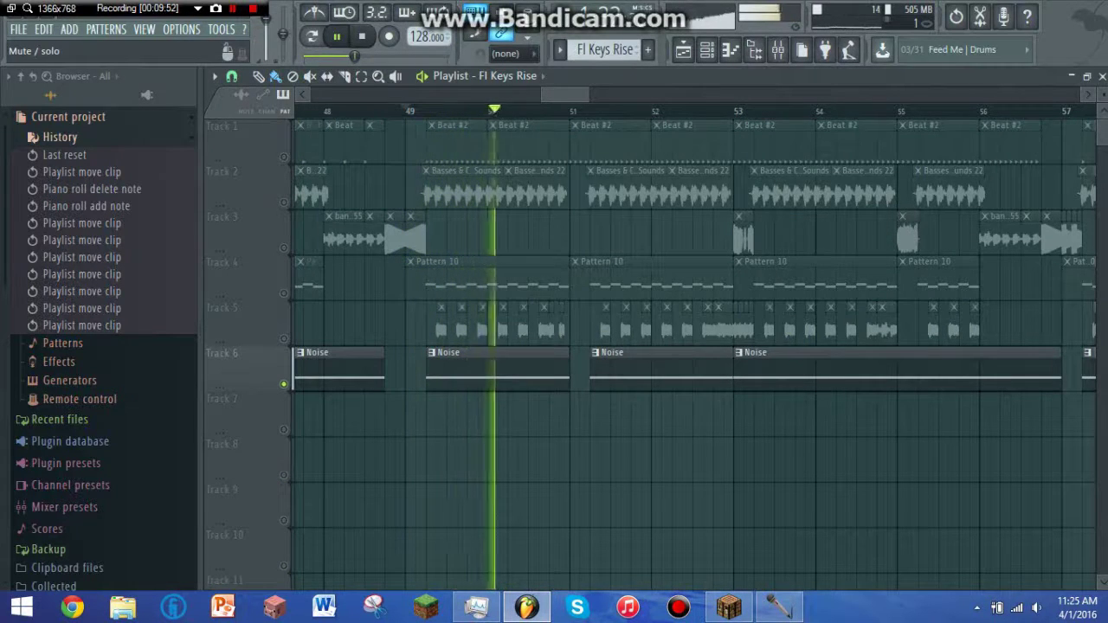
key("space")
right_click(283, 383)
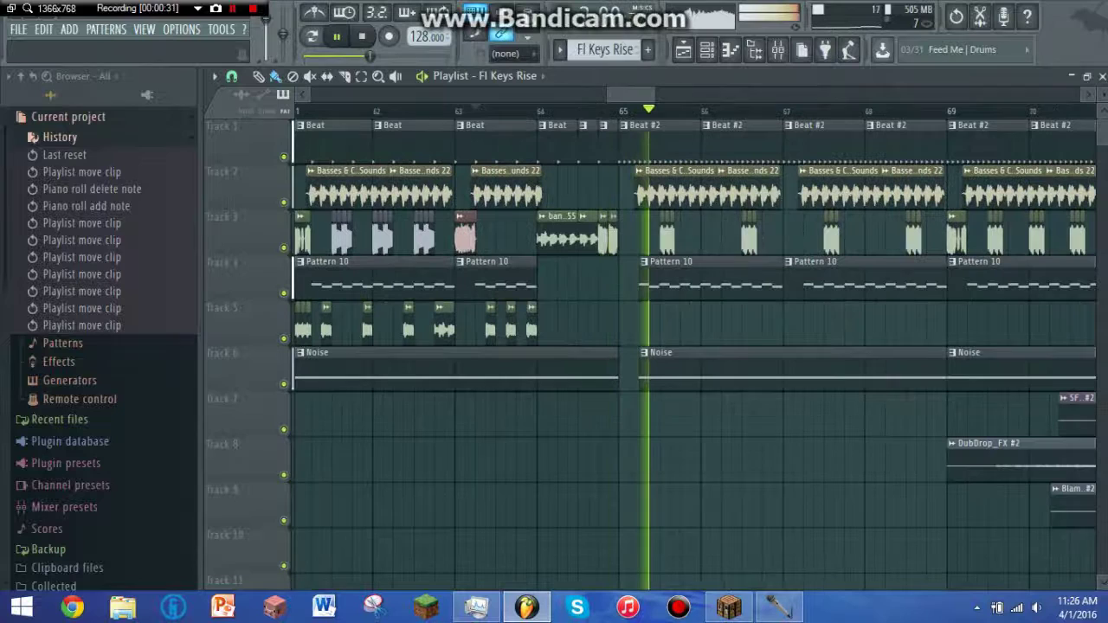
Play the full mix around bar 65, then play it briefly from bar 61.
key("space")
left_click(600, 110)
key("space")
left_click_drag(303, 111, 343, 111)
key("space")
key("space")
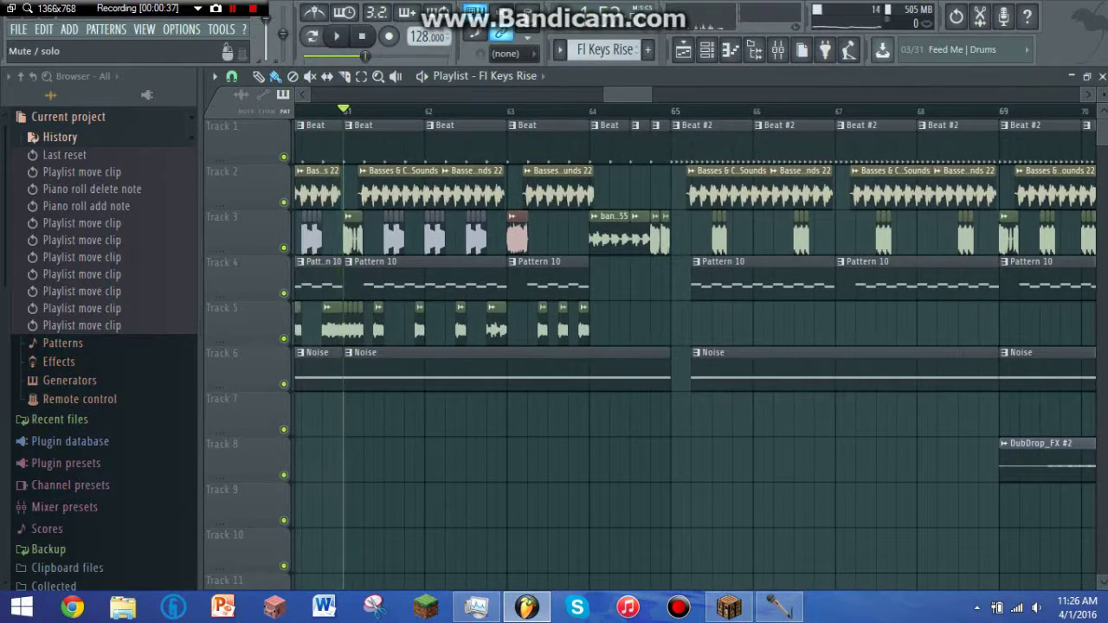
Solo Track 3 and play its short clips just before bar 65 and at bar 61.
right_click(283, 248)
key("space")
key("space")
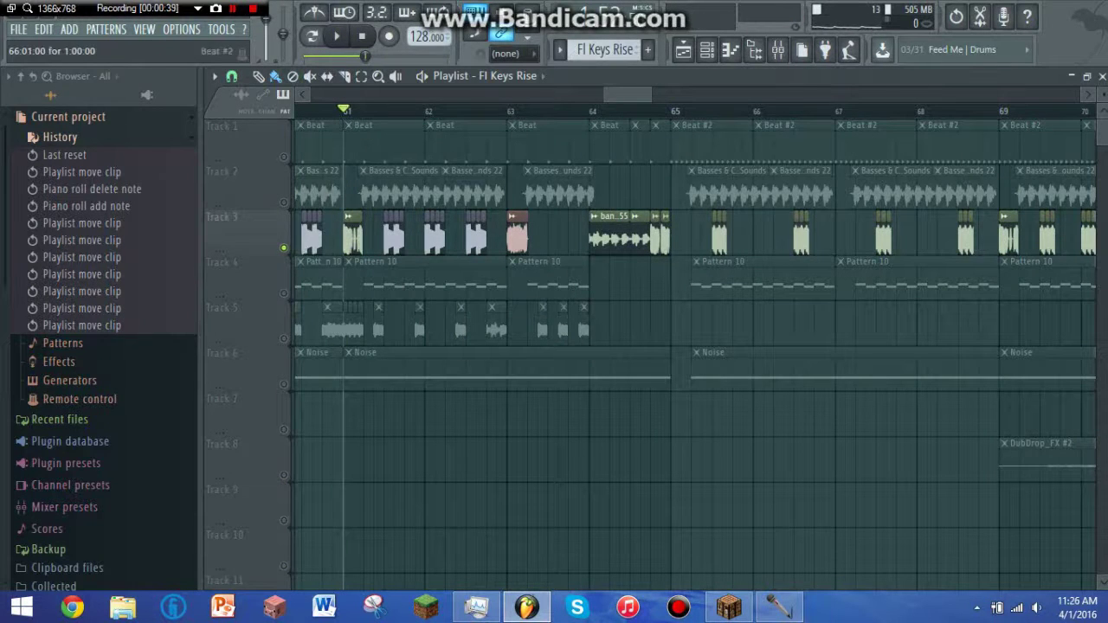
left_click(651, 111)
key("space")
key("space")
left_click(344, 111)
key("space")
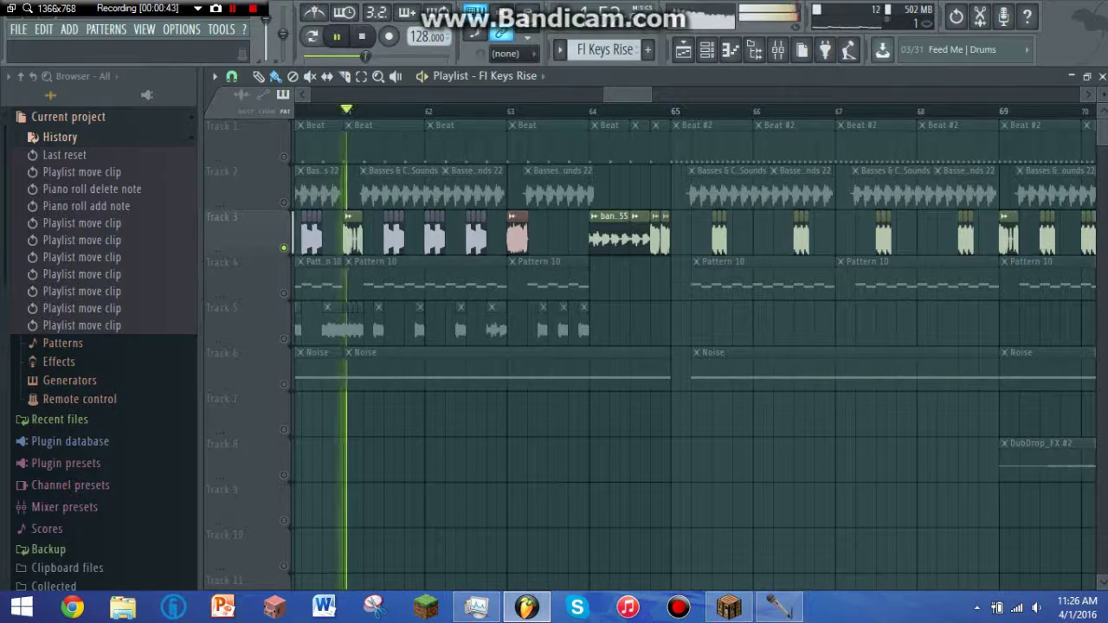
key("space")
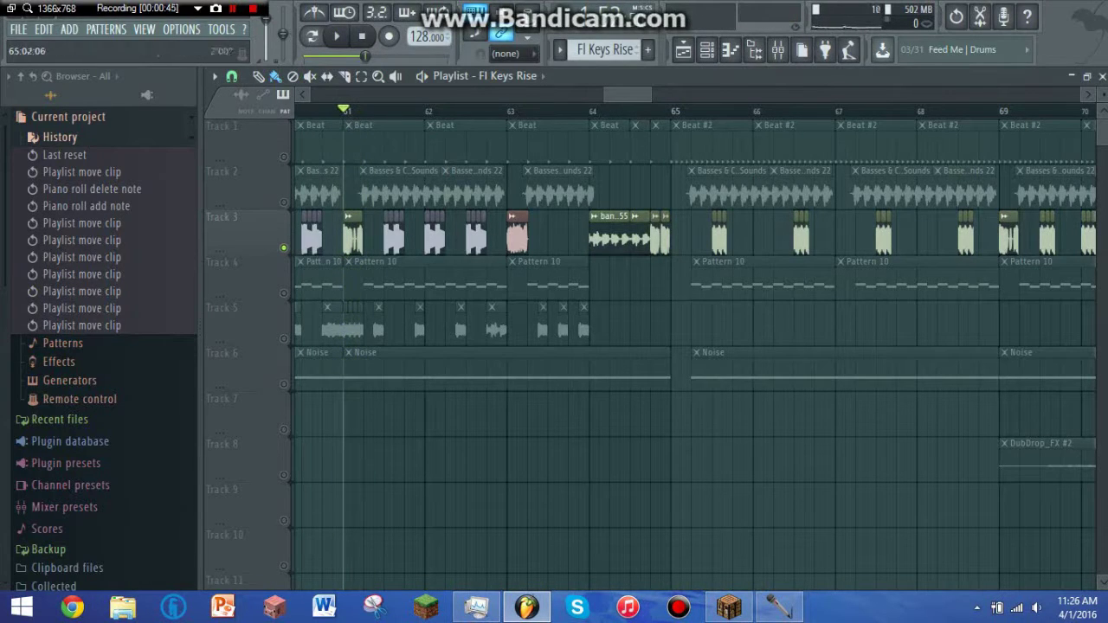
Play the soloed Track 3 clips from the middle of bar 65.
left_click(712, 111)
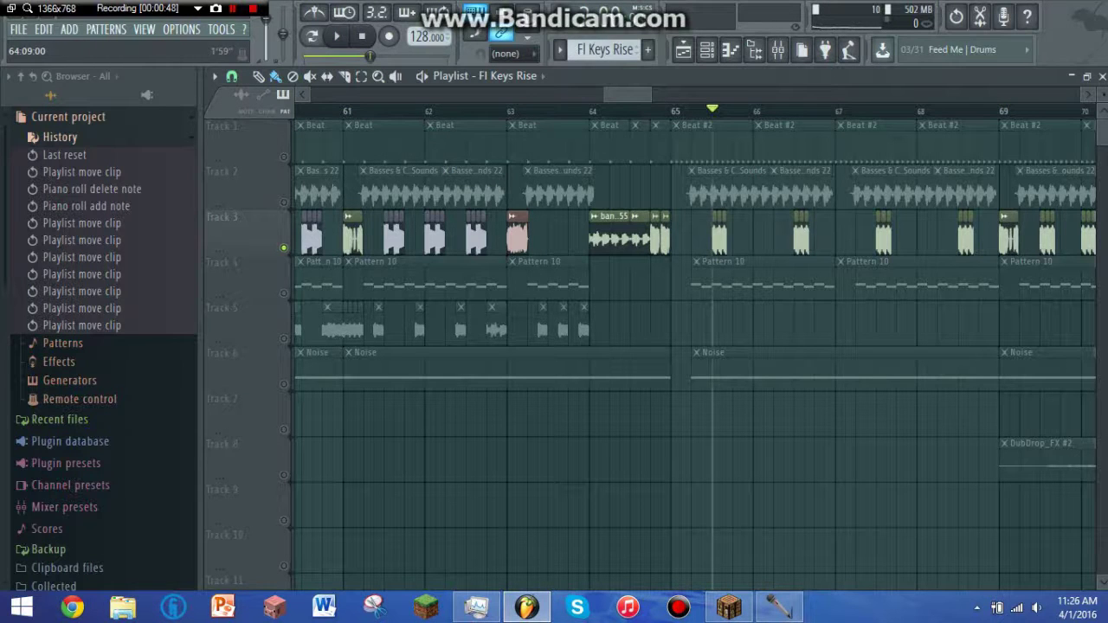
key("space")
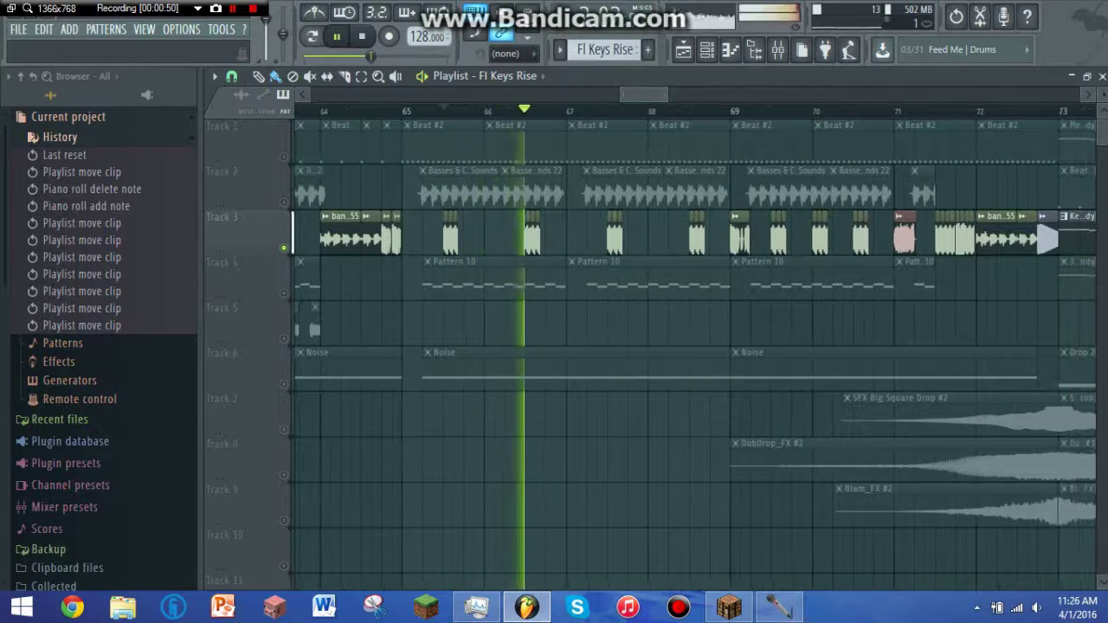
key("space")
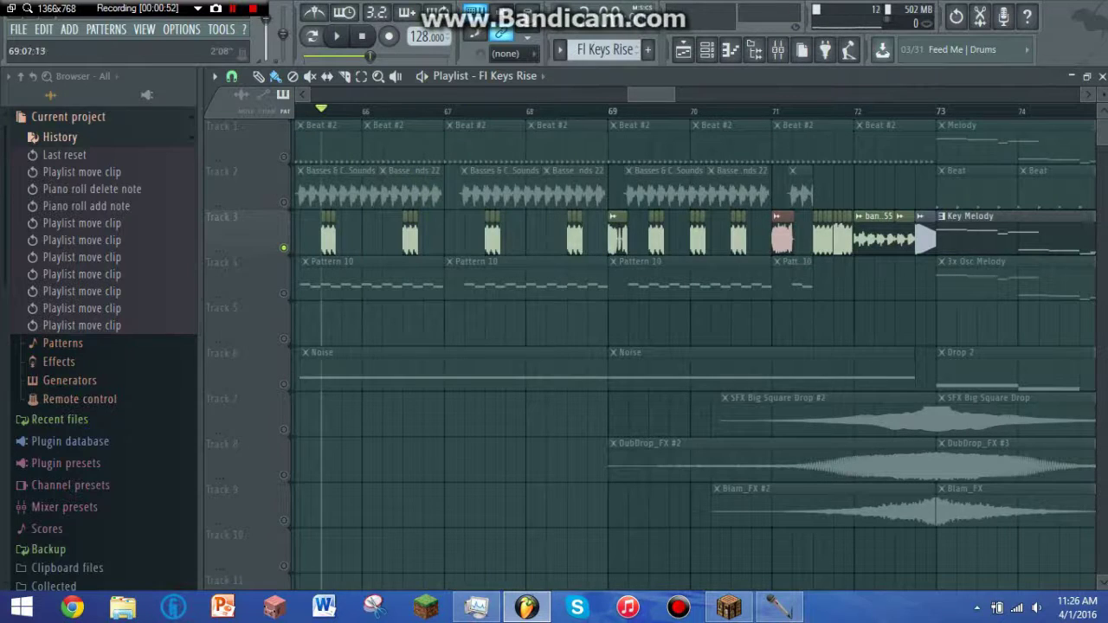
Play the soloed Track 3 fill from the middle of bar 71.
mouse_move(731, 110)
left_mouse_down()
mouse_move(609, 111)
mouse_move(812, 110)
left_mouse_up()
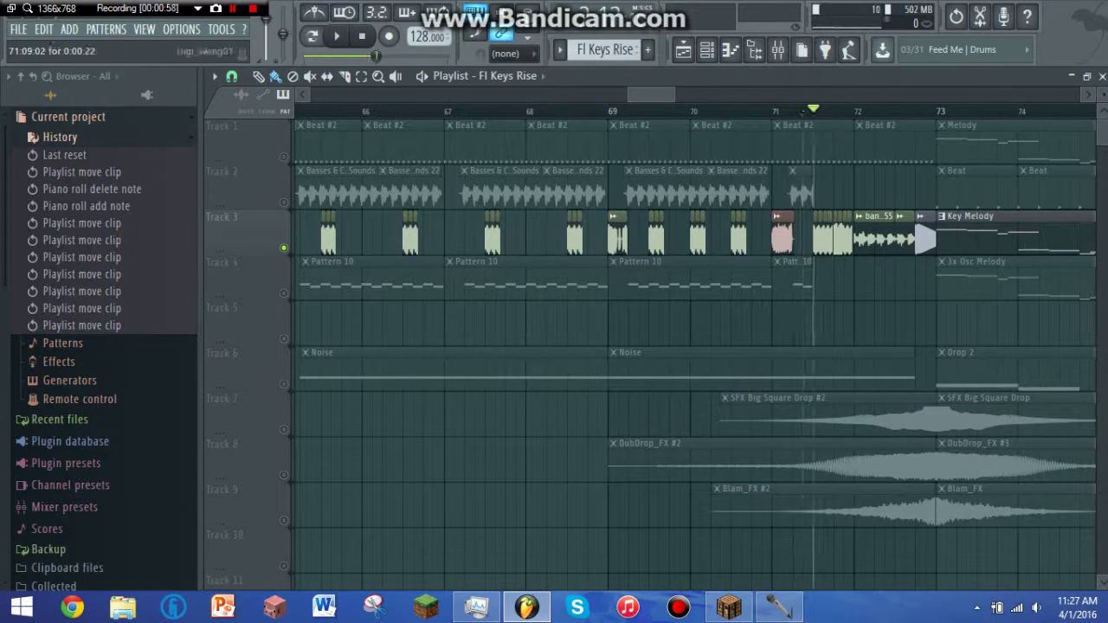
left_click_drag(654, 95, 679, 94)
key("space")
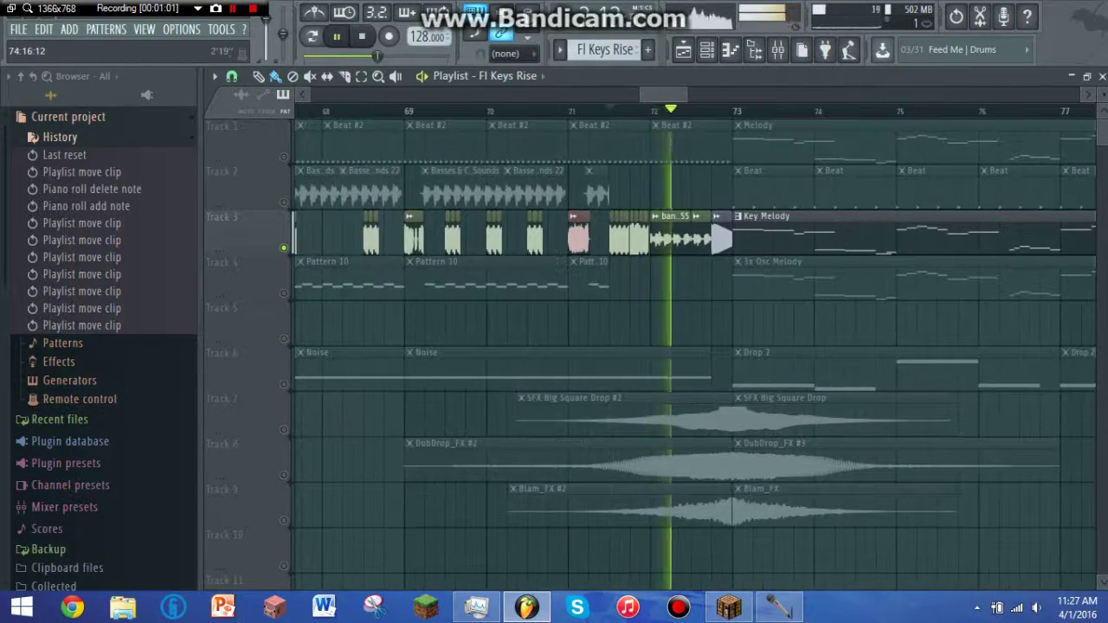
key("space")
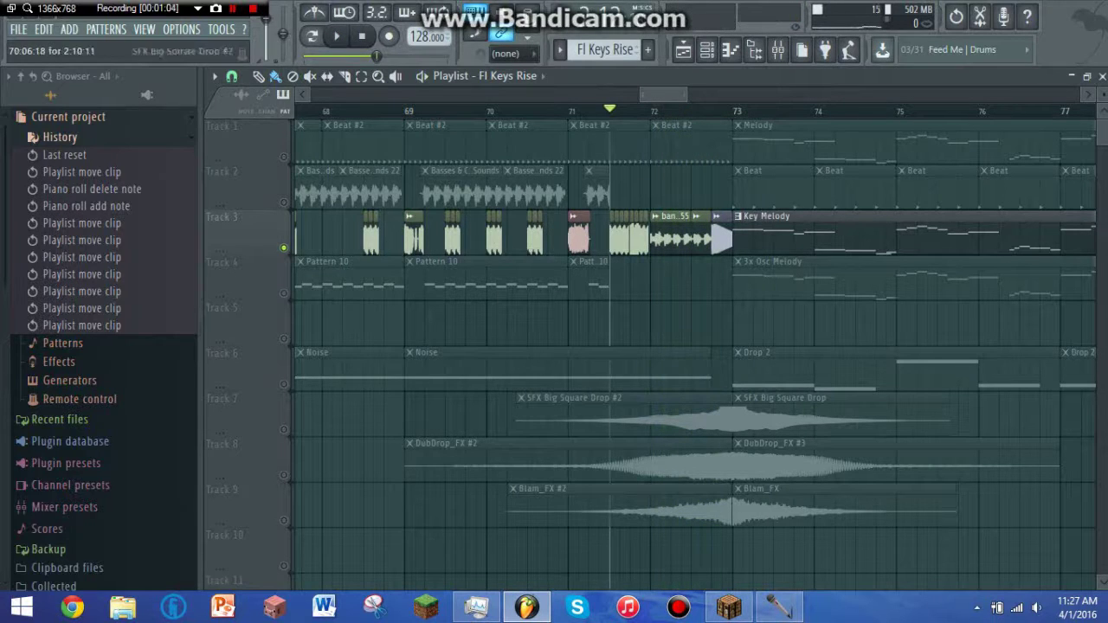
End the Track 3 solo and play all tracks from the middle of bar 71 into the Melody section at bar 73.
right_click(284, 247)
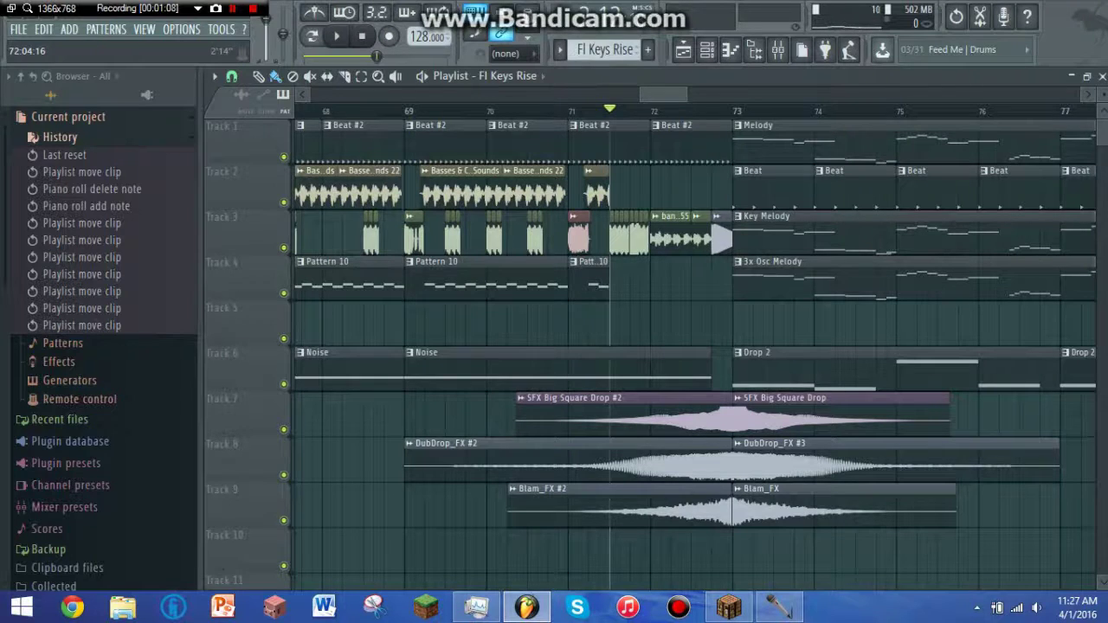
key("space")
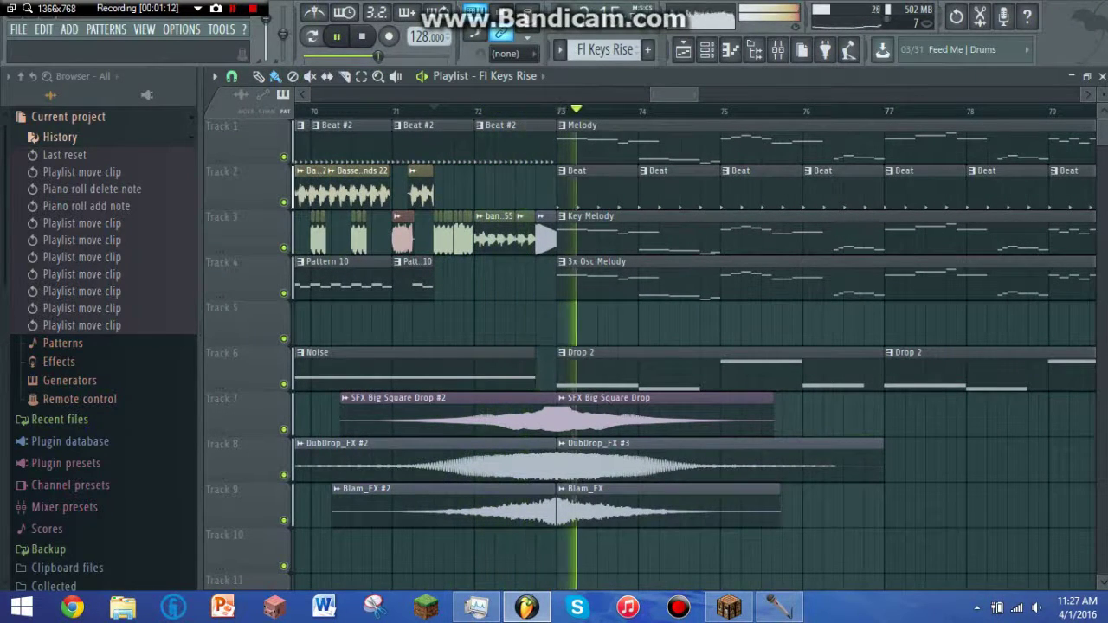
key("space")
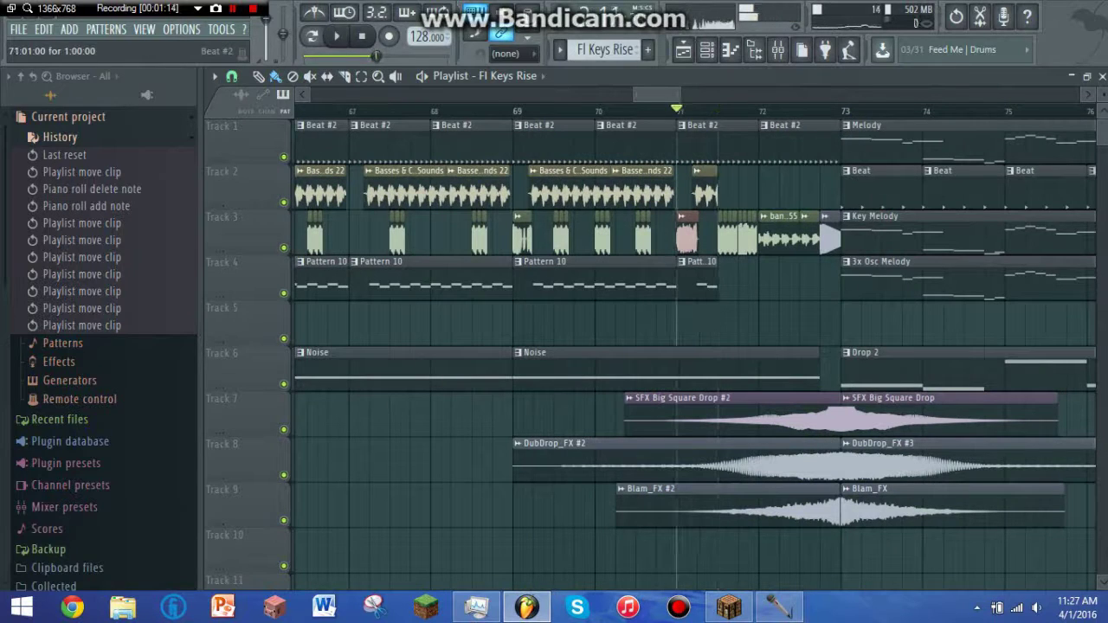
Open the Beat #2 pattern's kick notes in the piano roll, then examine its drum steps in the Channel rack.
double_click(697, 150)
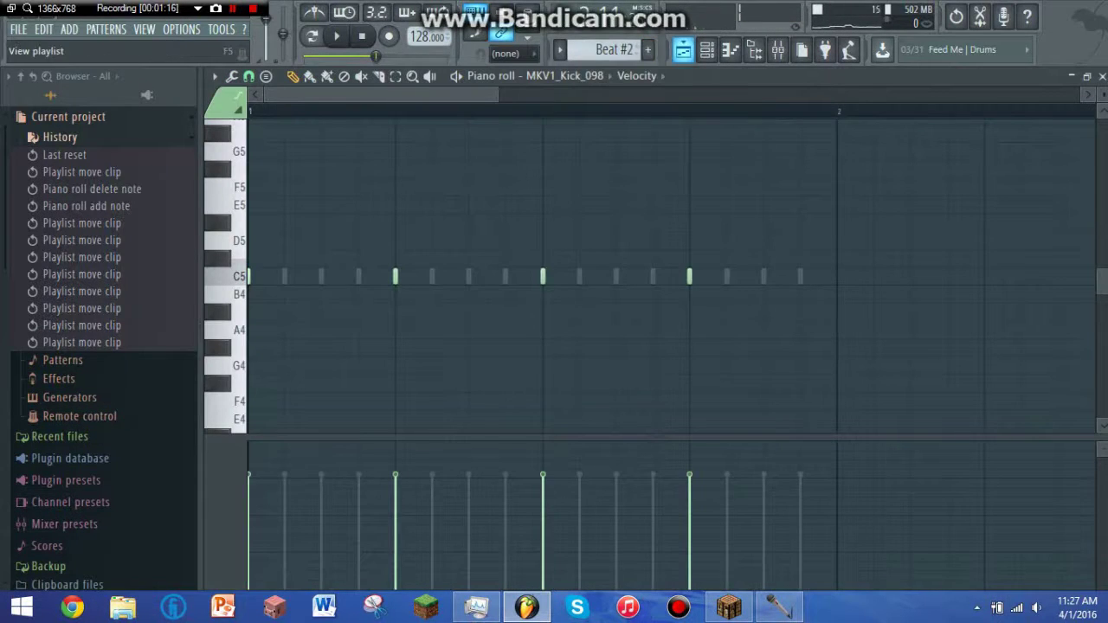
left_click(683, 50)
left_click(707, 50)
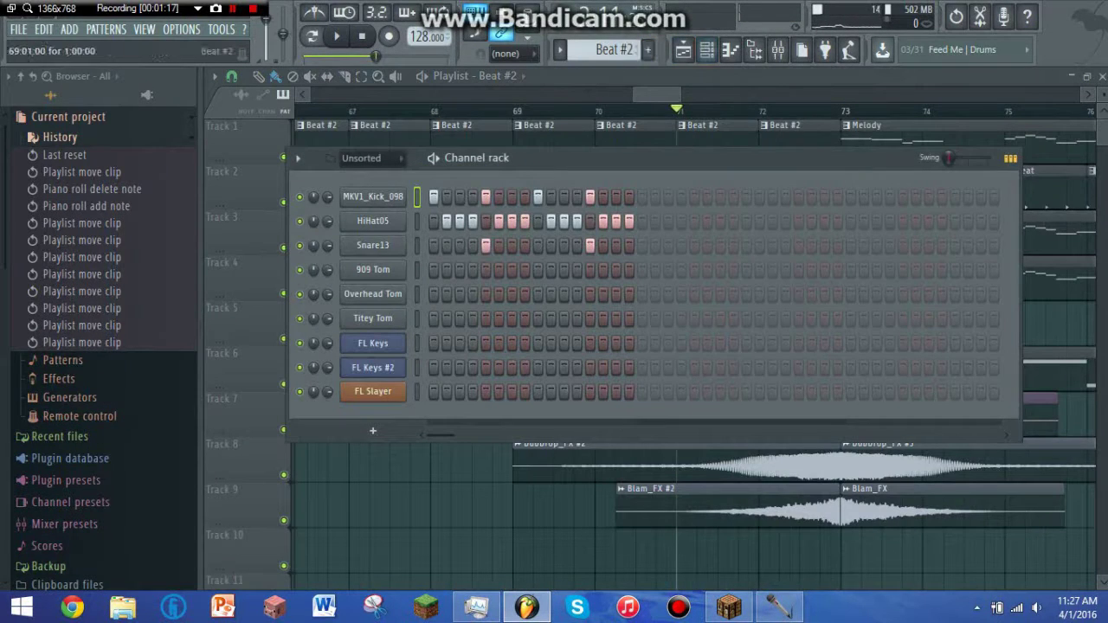
left_click(434, 158)
left_click(434, 158)
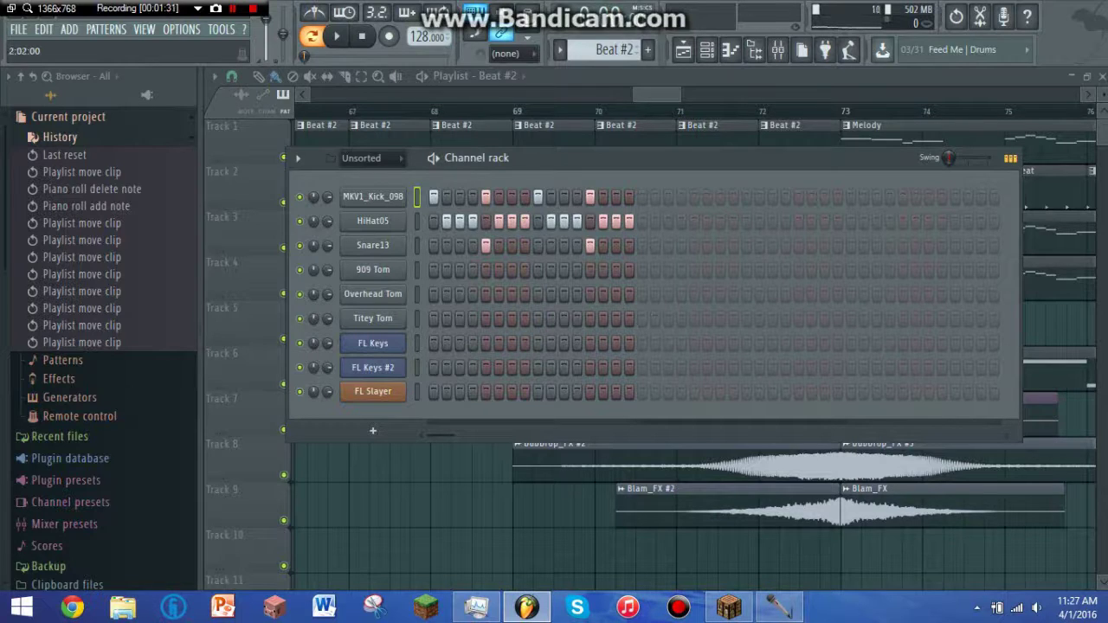
Play the Beat #2 pattern on its own, close the Channel rack and play the full arrangement around bar 69.
key("space")
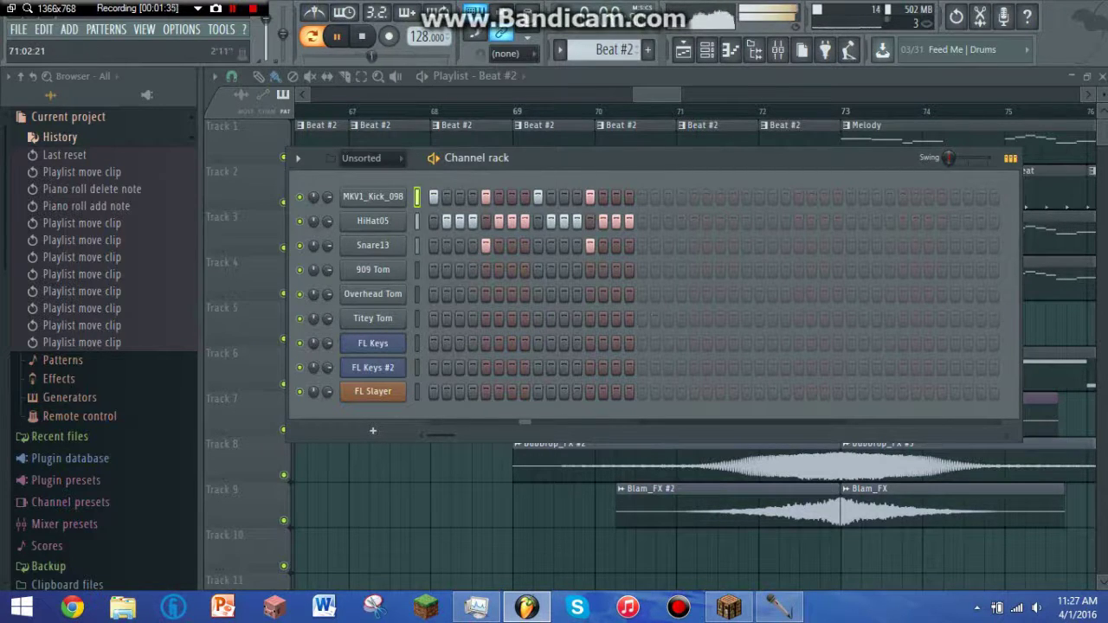
key("F6")
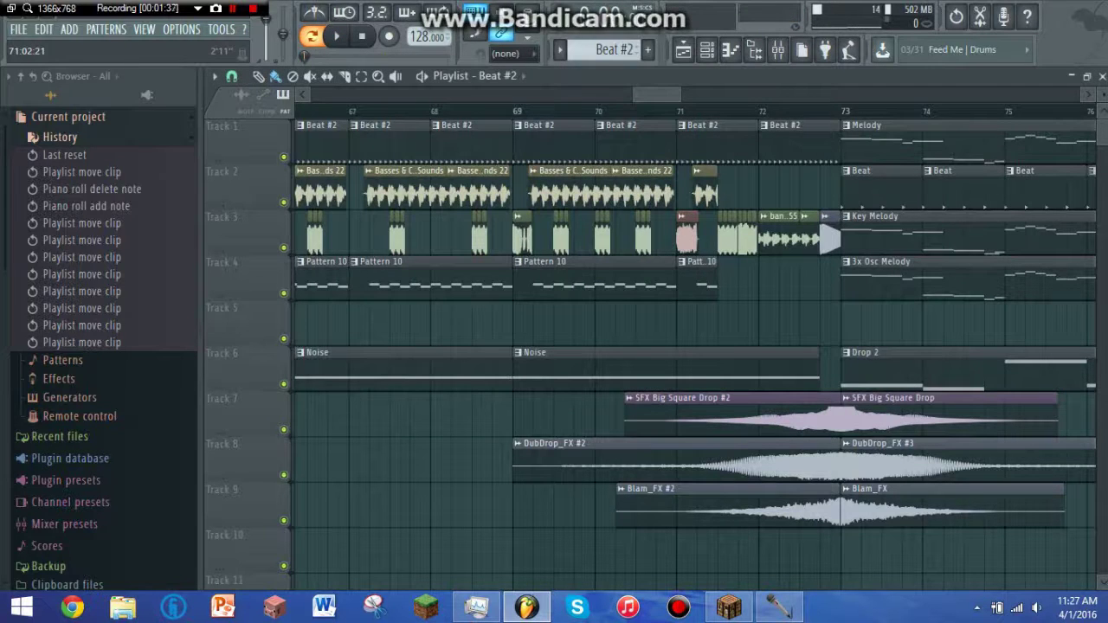
key("space")
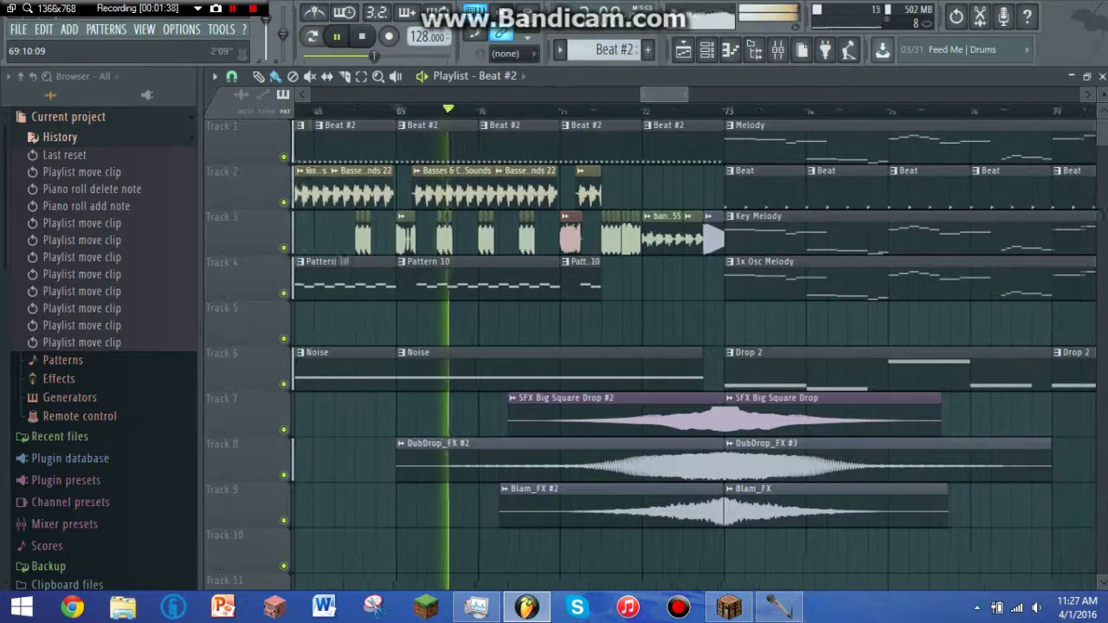
Stop playback around bar 69 and play the Melody section from the start of bar 73.
key("space")
left_click(681, 111)
scroll(681, 111, "right", 1)
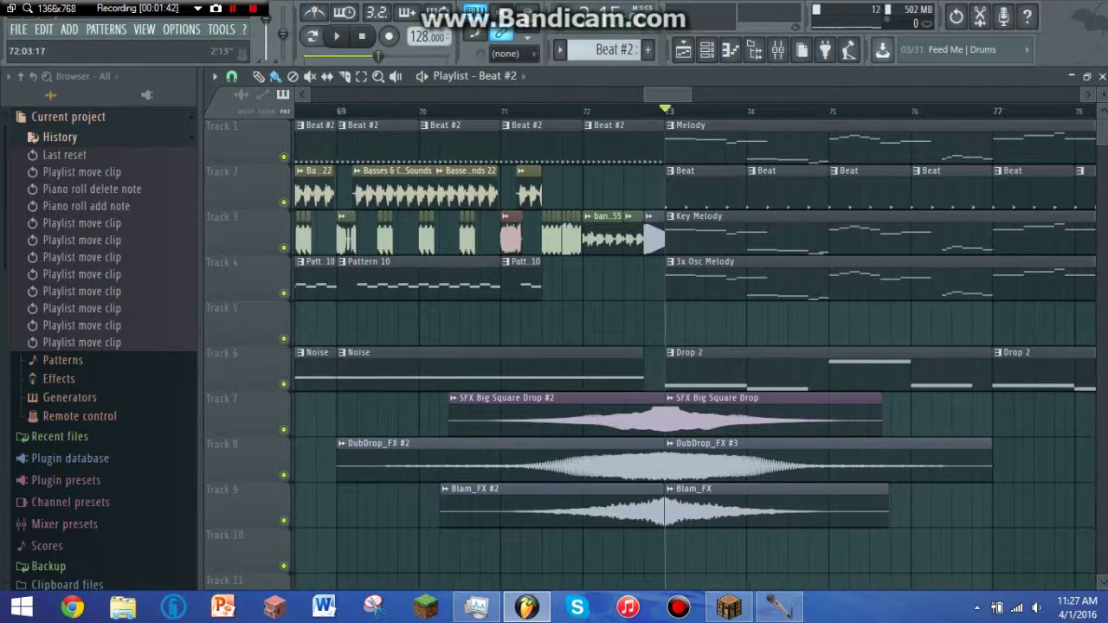
key("space")
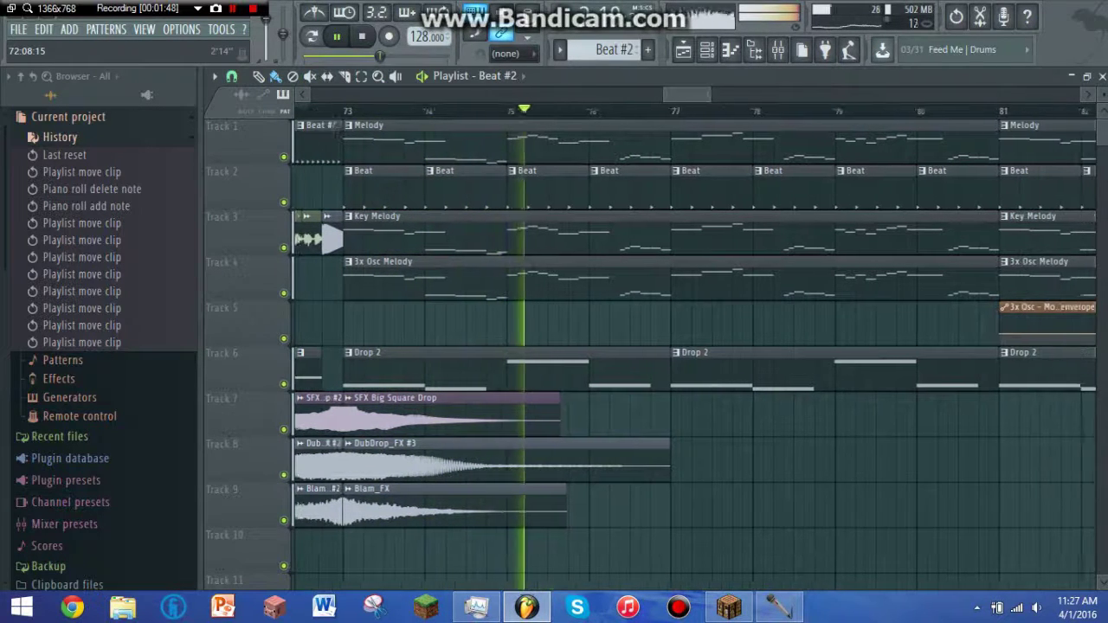
key("space")
Move the playhead to bar 89 and play the opening of the Piano and Mortal Rise 2 section.
left_click_drag(486, 110, 1082, 110)
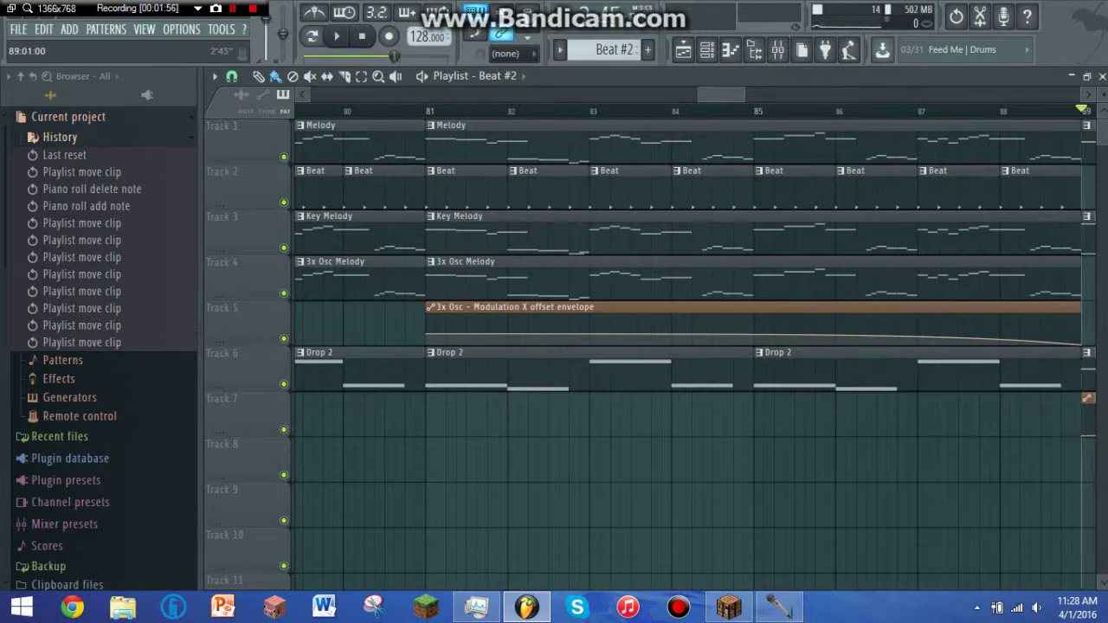
scroll(692, 347, "right", 1)
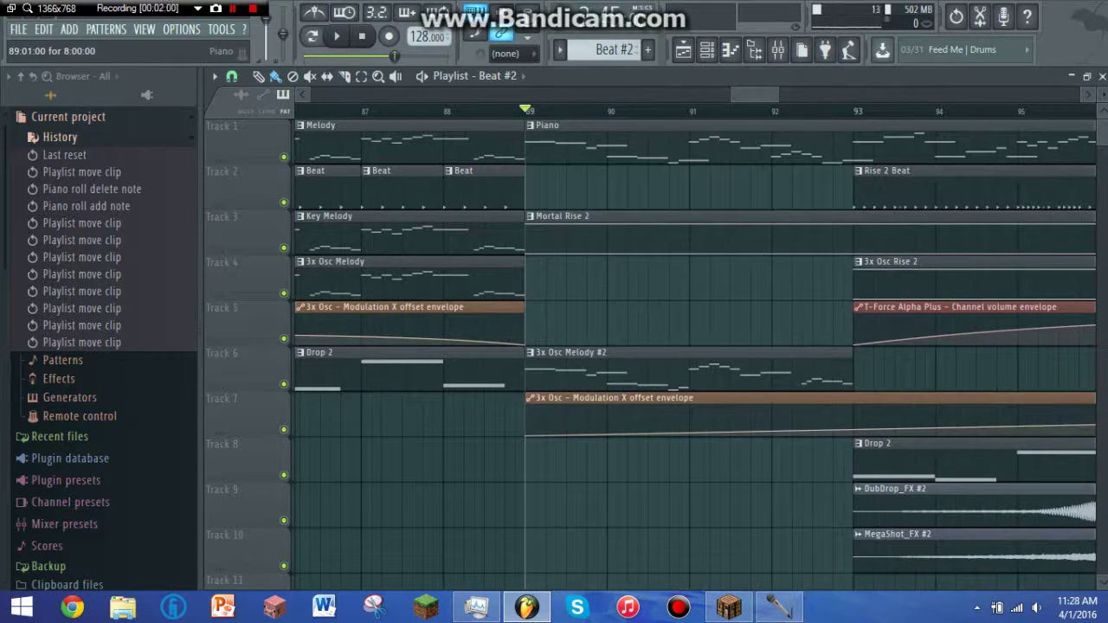
key("space")
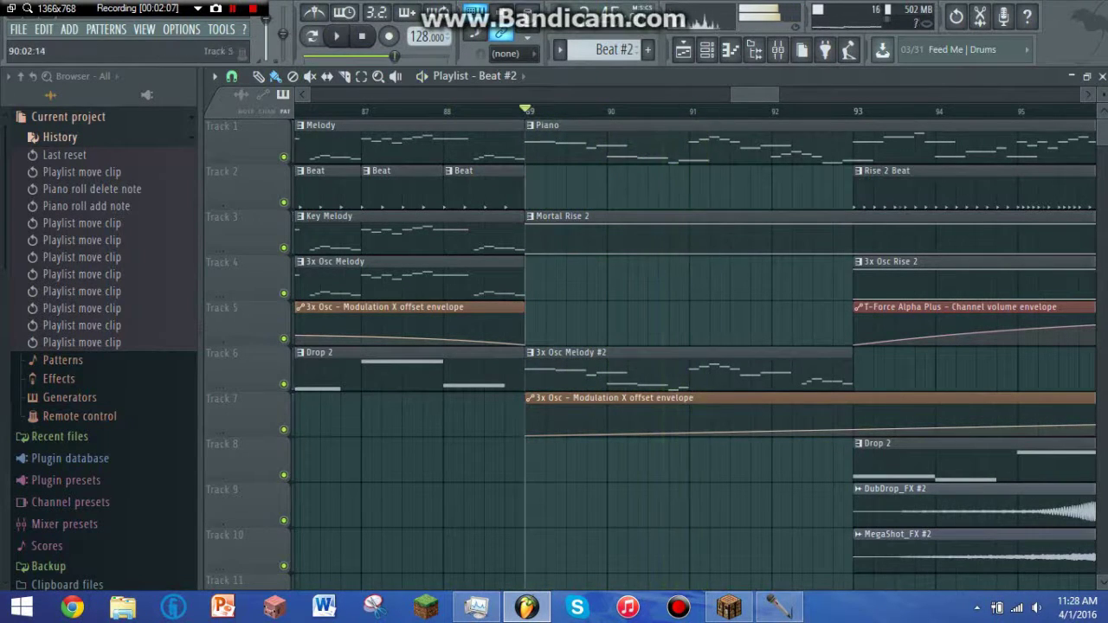
key("space")
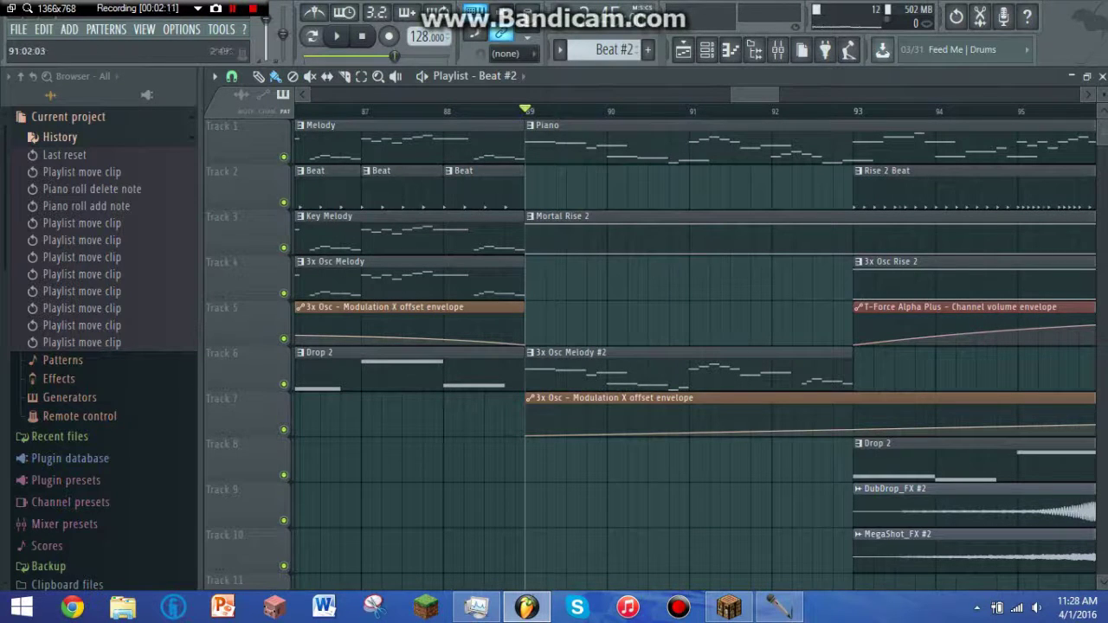
mouse_move(755, 94)
left_mouse_down()
mouse_move(770, 94)
mouse_move(760, 94)
left_mouse_up()
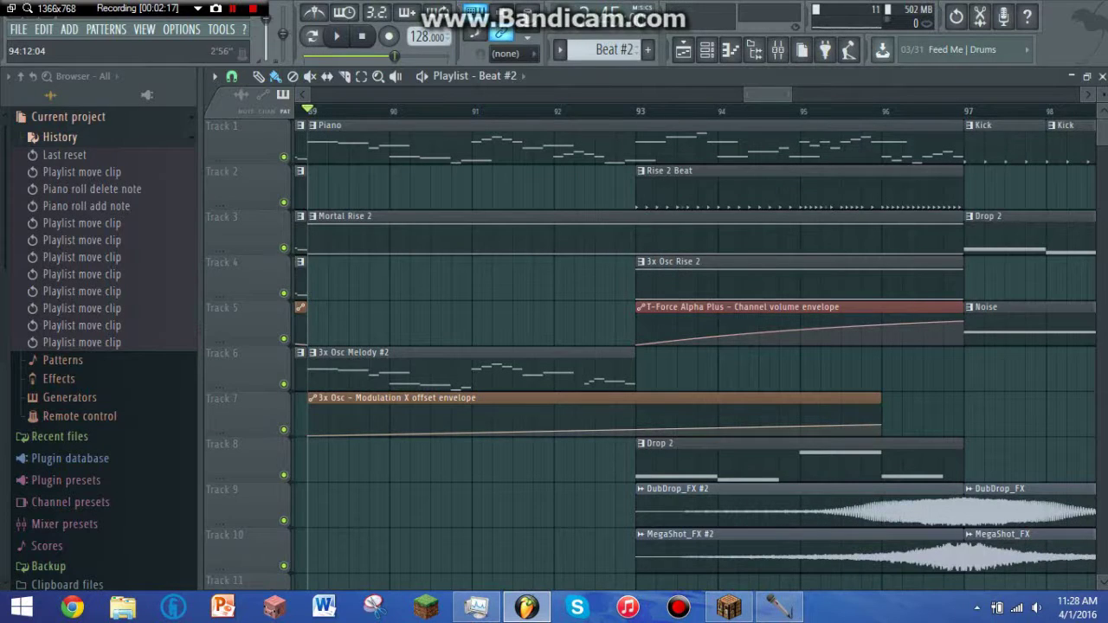
key("space")
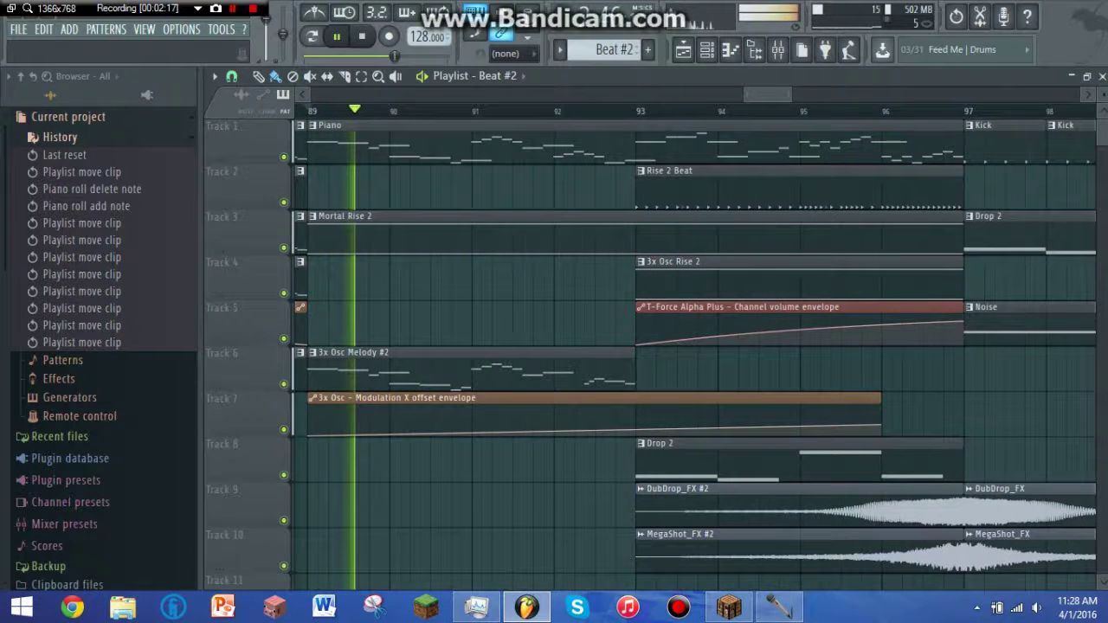
key("space")
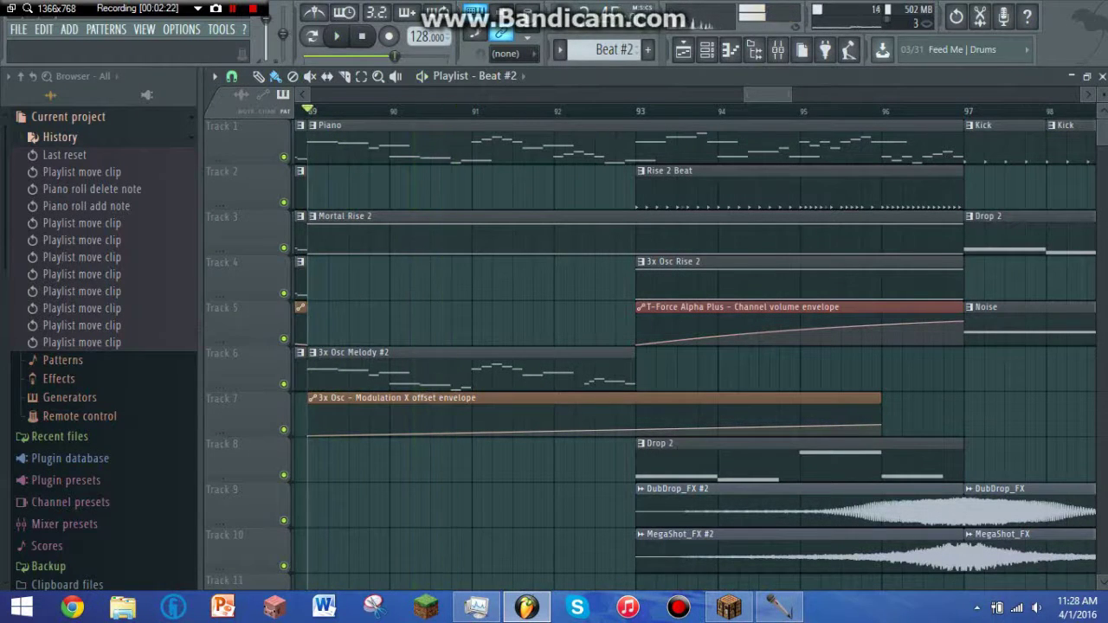
Play the second rise from bar 93, where Rise 2 Beat and 3x Osc Rise 2 come in.
left_click(637, 110)
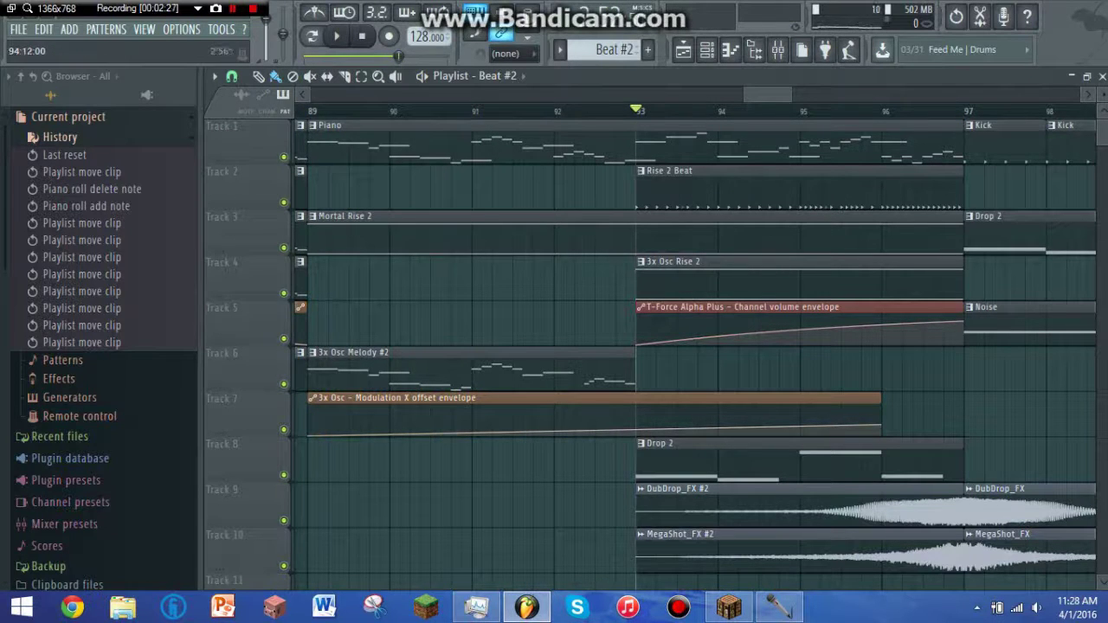
scroll(990, 285, "right", 4)
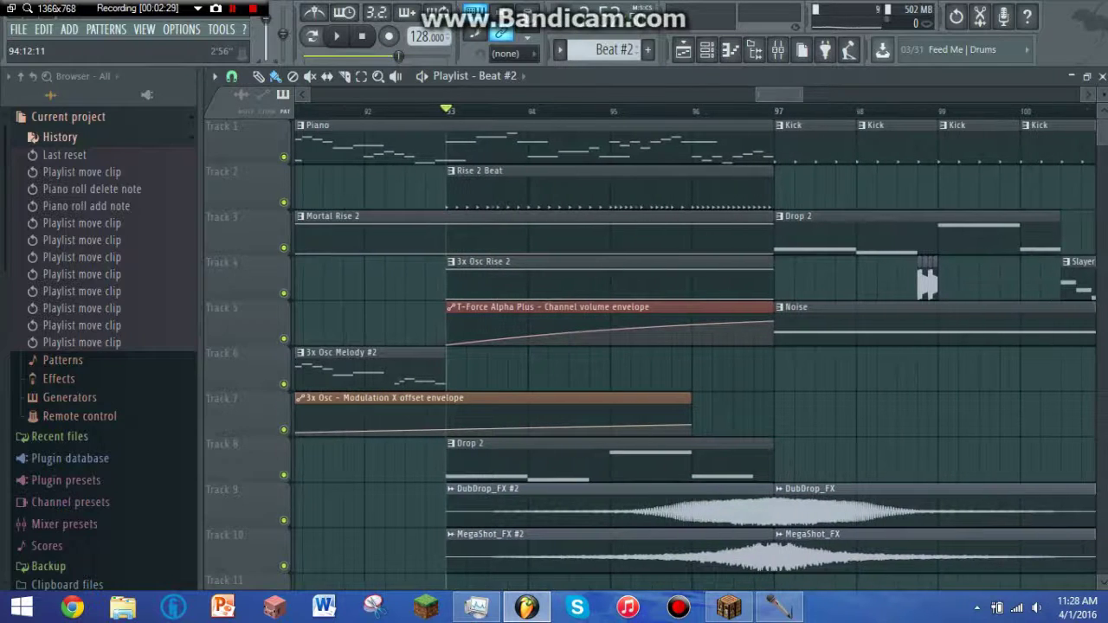
key("space")
scroll(694, 346, "right", 1)
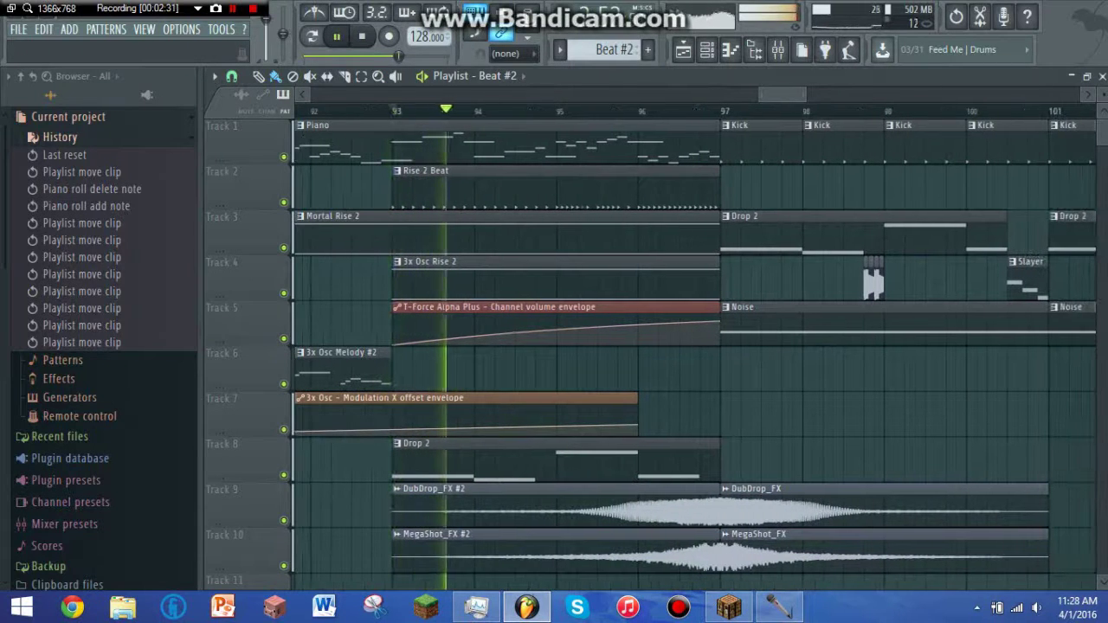
key("space")
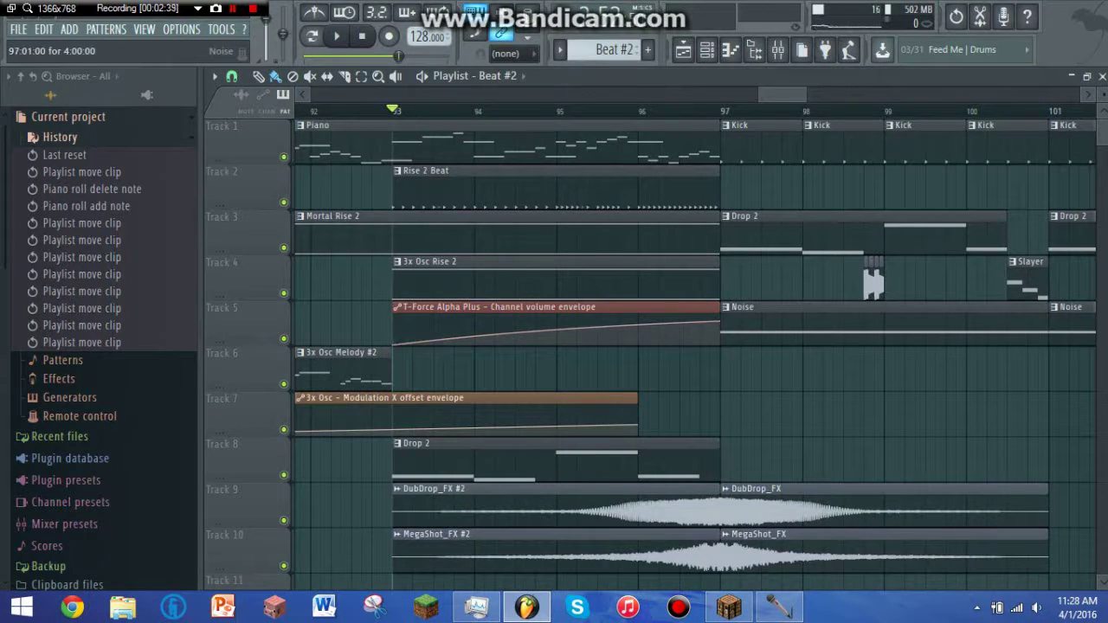
key("space")
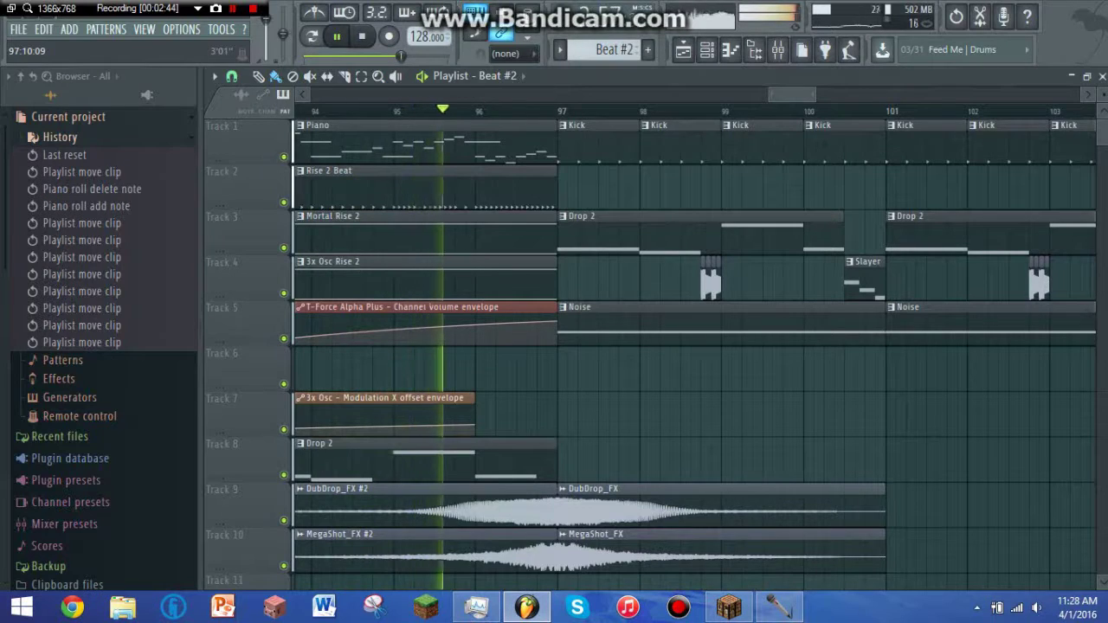
key("space")
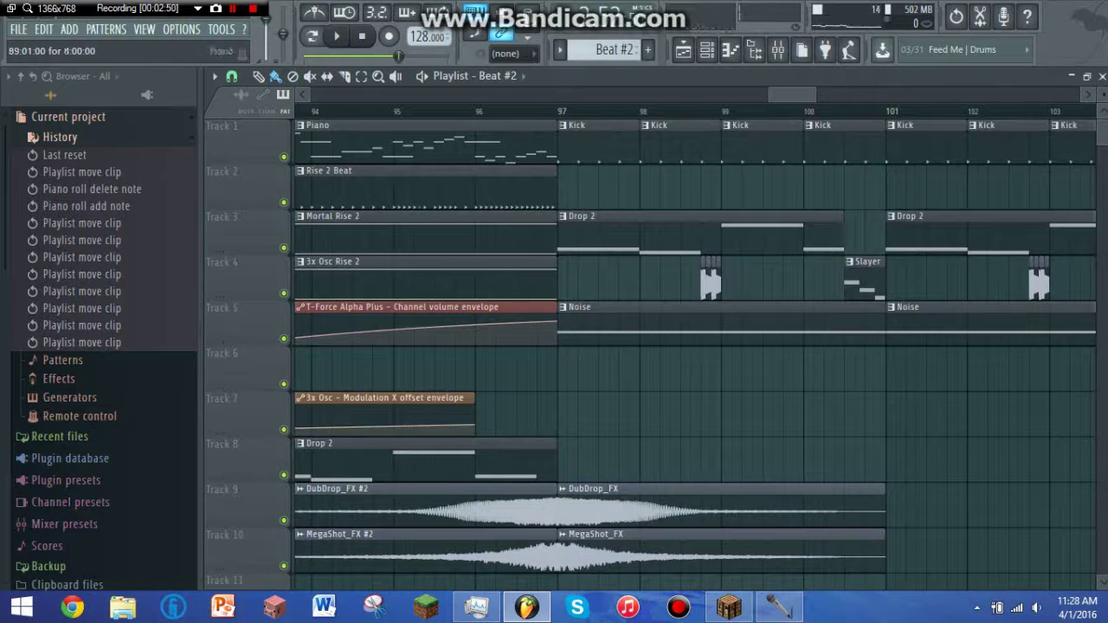
Play the drop with the Kick, Drop 2 and Noise patterns from bar 97.
left_click(559, 110)
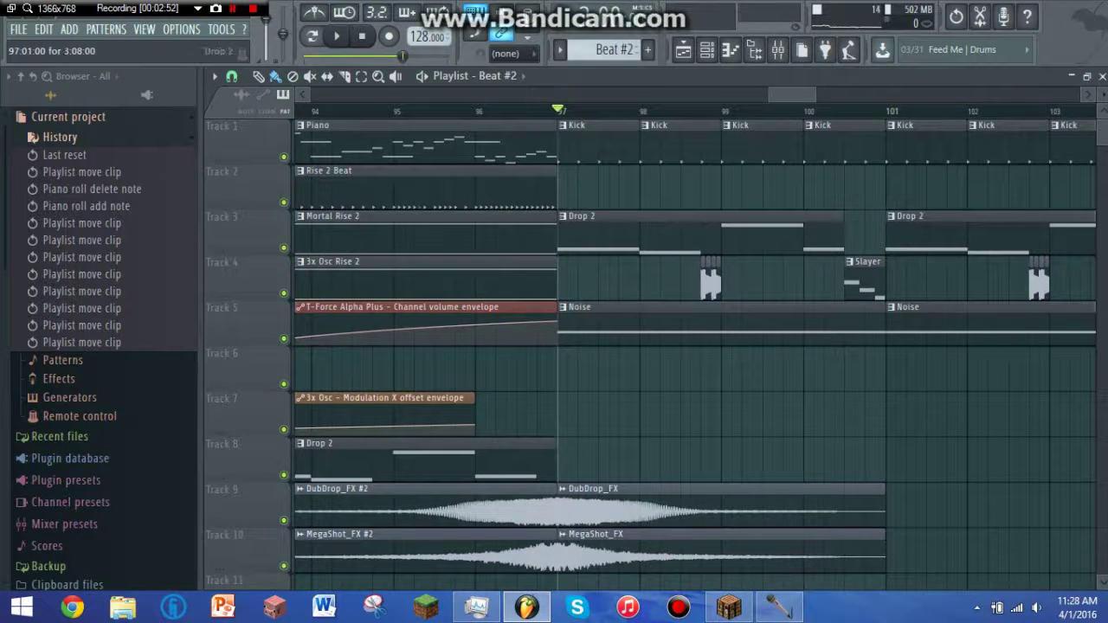
key("space")
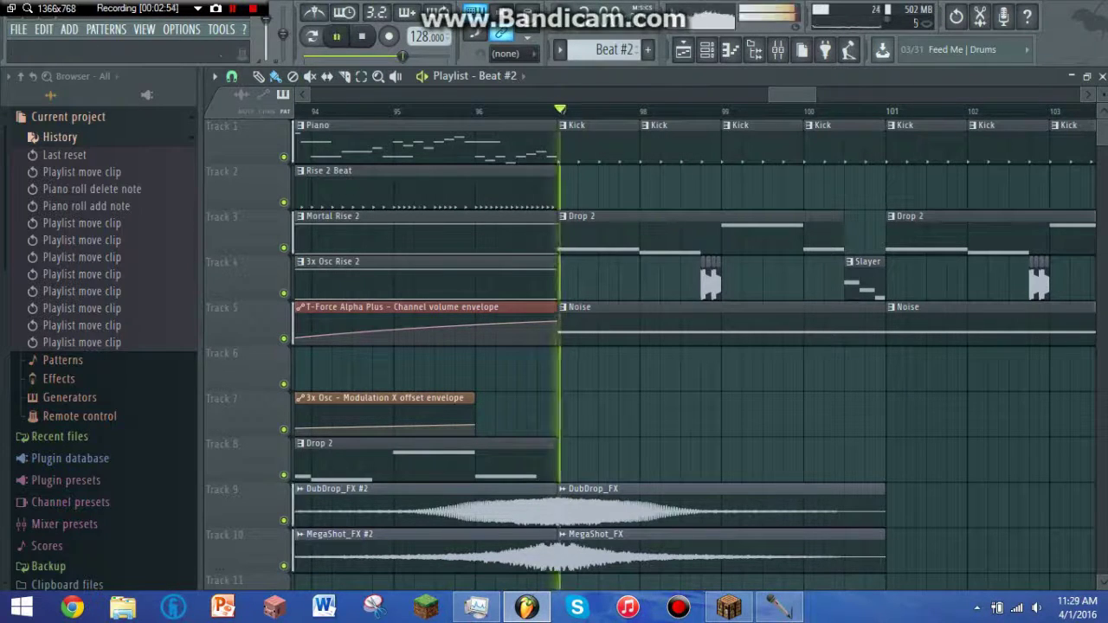
key("space")
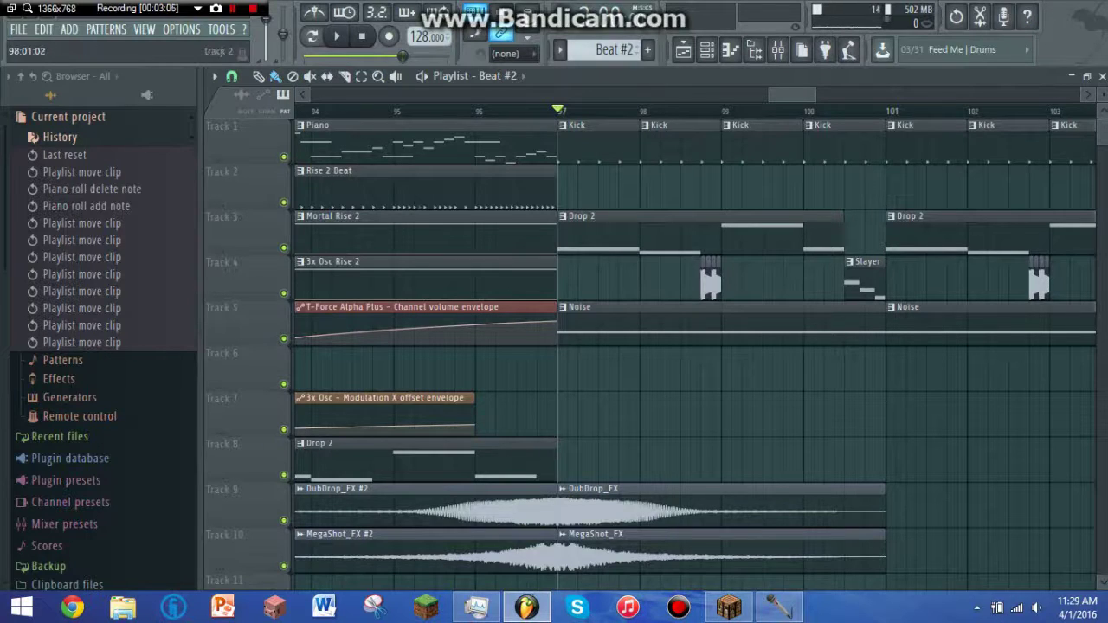
Open the Mixer and examine the effect slots of the Basses track and the Kick15 track.
left_click(777, 49)
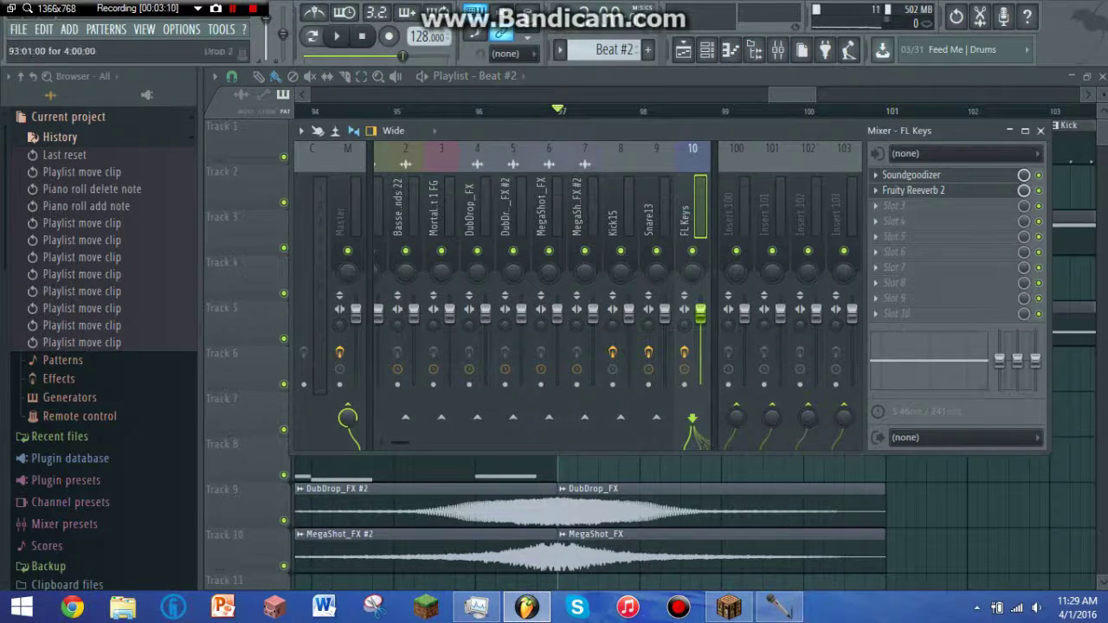
left_click_drag(400, 443, 394, 443)
left_click(424, 212)
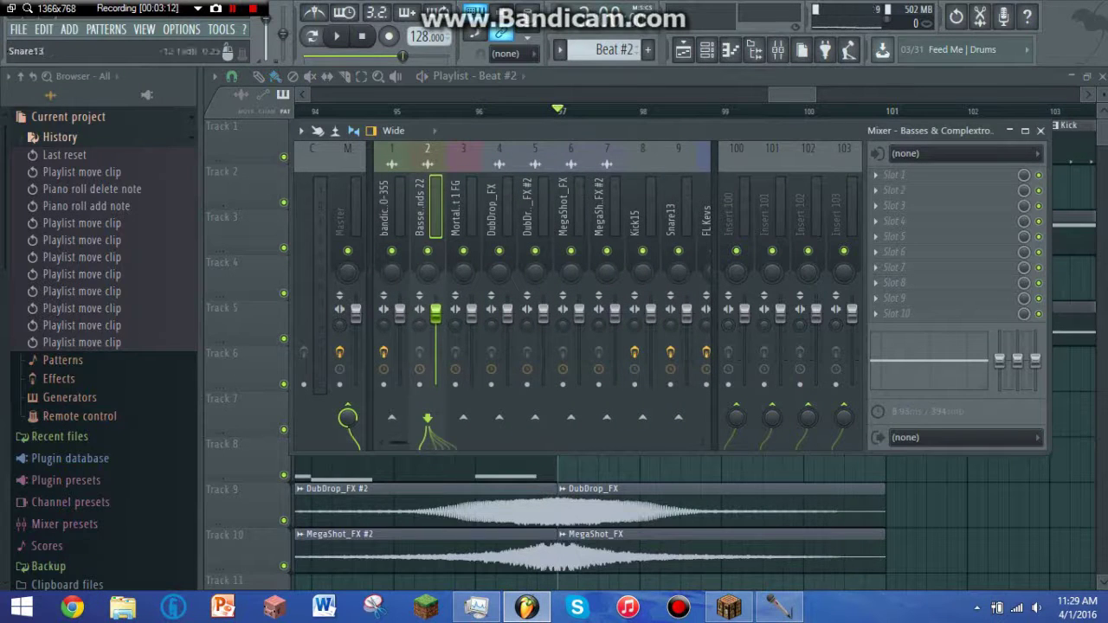
left_click(637, 216)
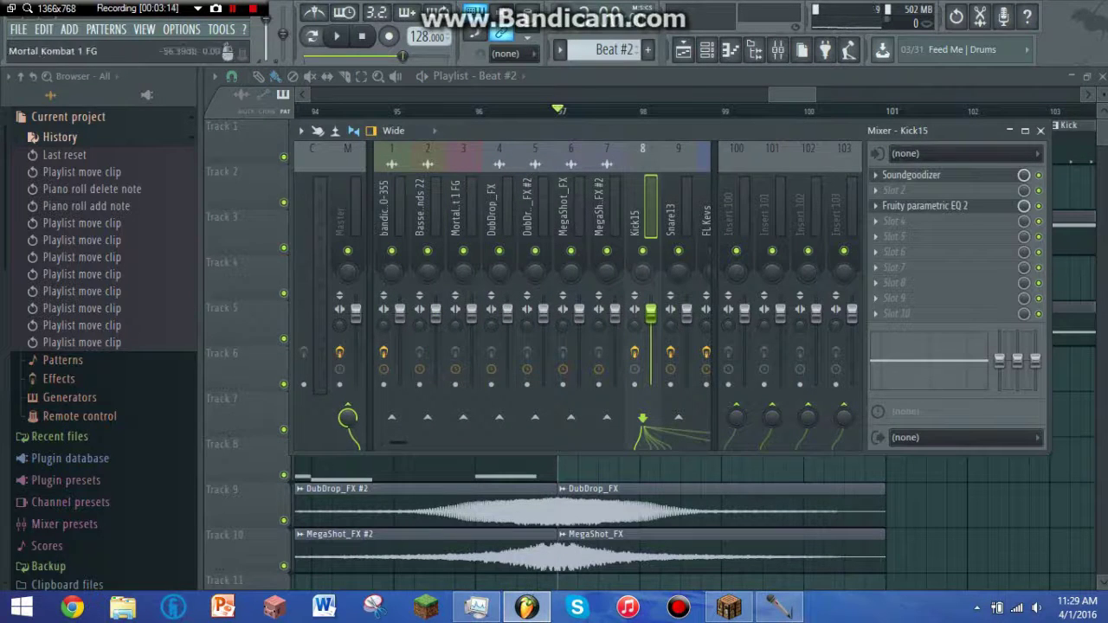
Inspect the routing options from Kick15 to T-Force Alpha Plus, then open that track's Fruity Limiter and check its settings.
left_click_drag(398, 443, 422, 443)
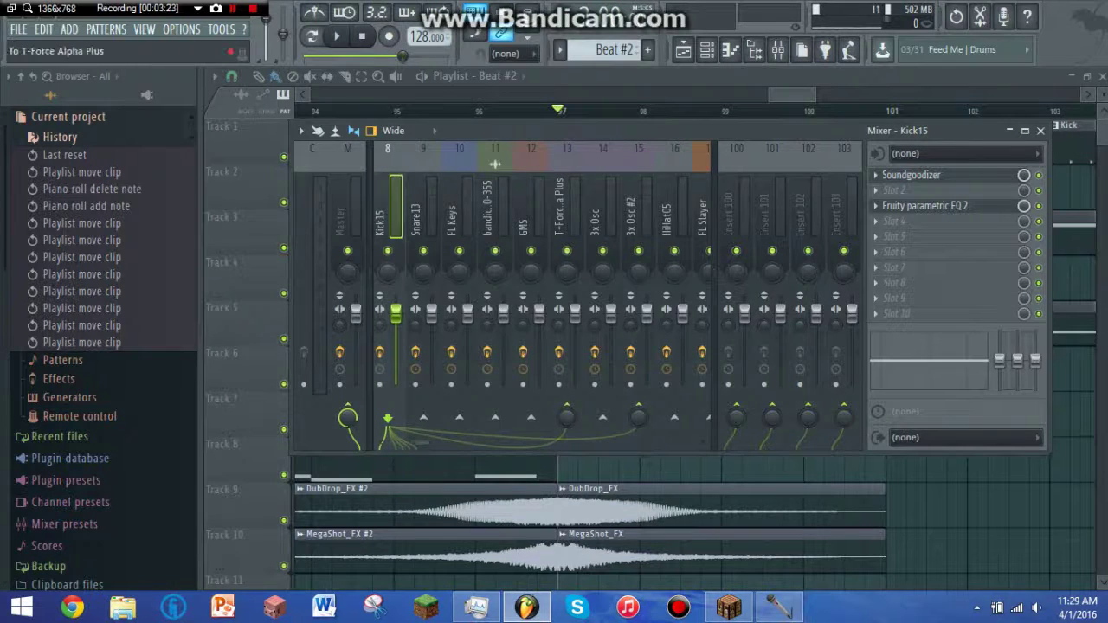
right_click(567, 416)
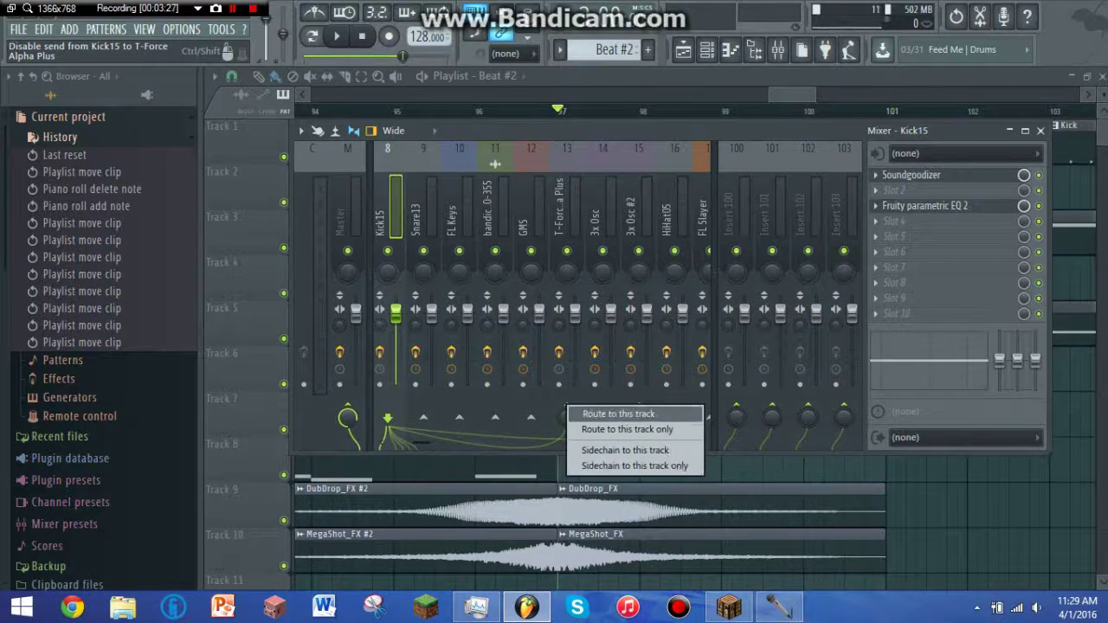
left_click(567, 216)
left_click(909, 190)
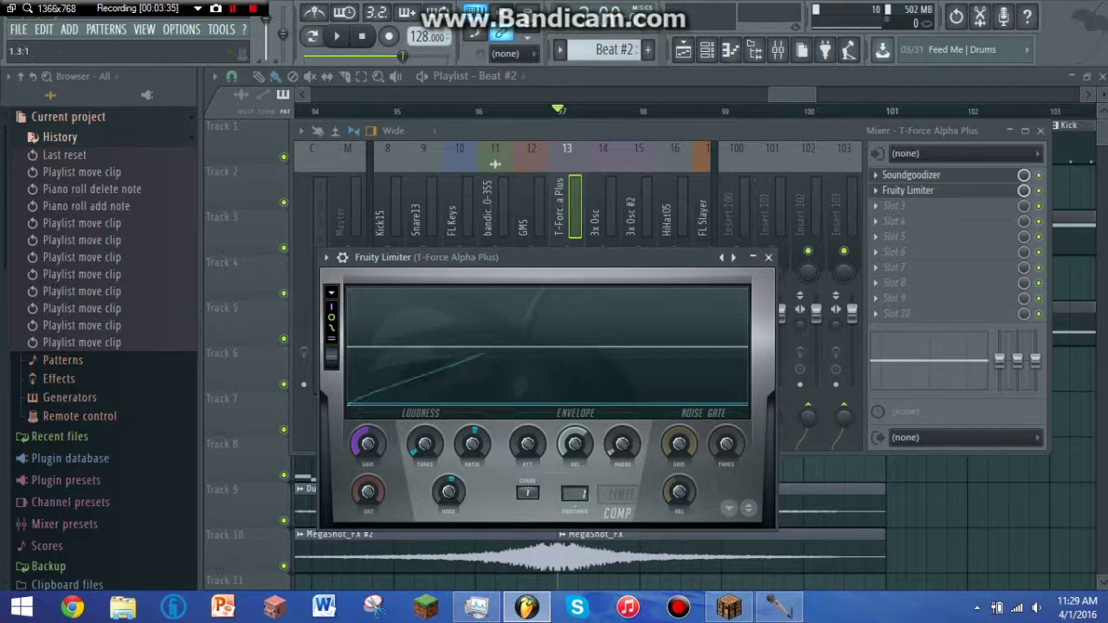
left_click(449, 491)
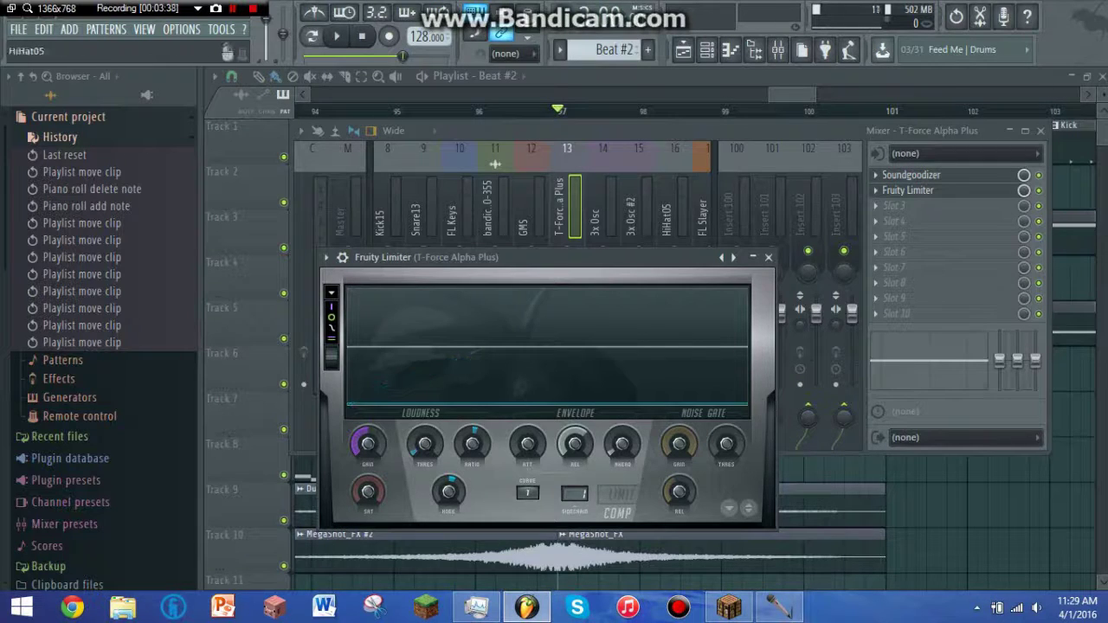
Return to the Playlist and play the drop, then replay the Track 4 fill near the end of bar 98.
left_click(675, 559)
key("space")
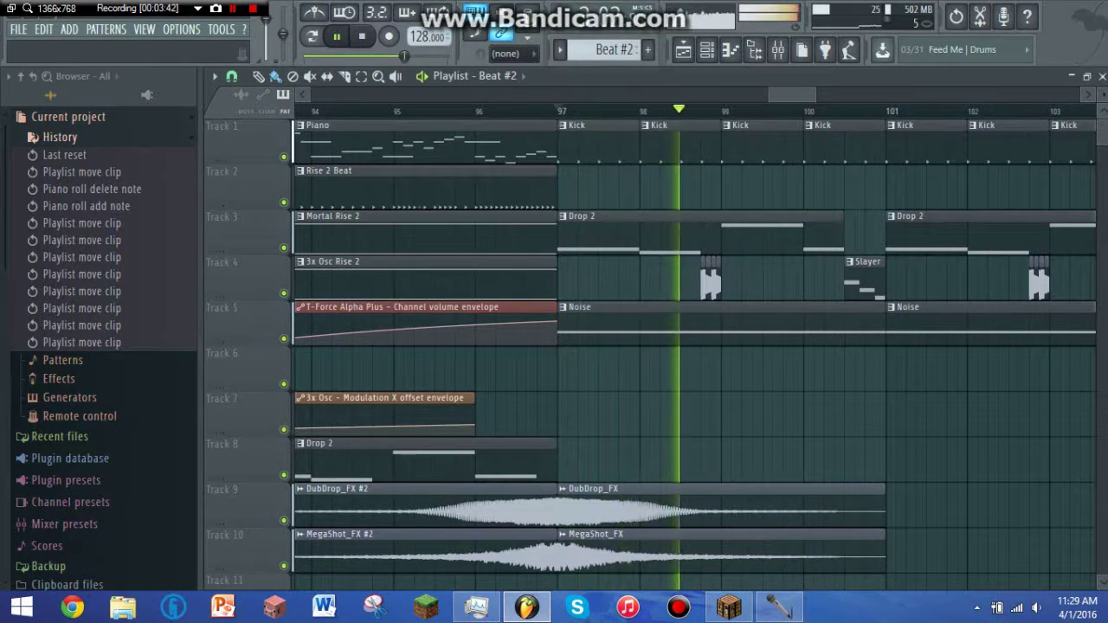
key("space")
left_click(702, 110)
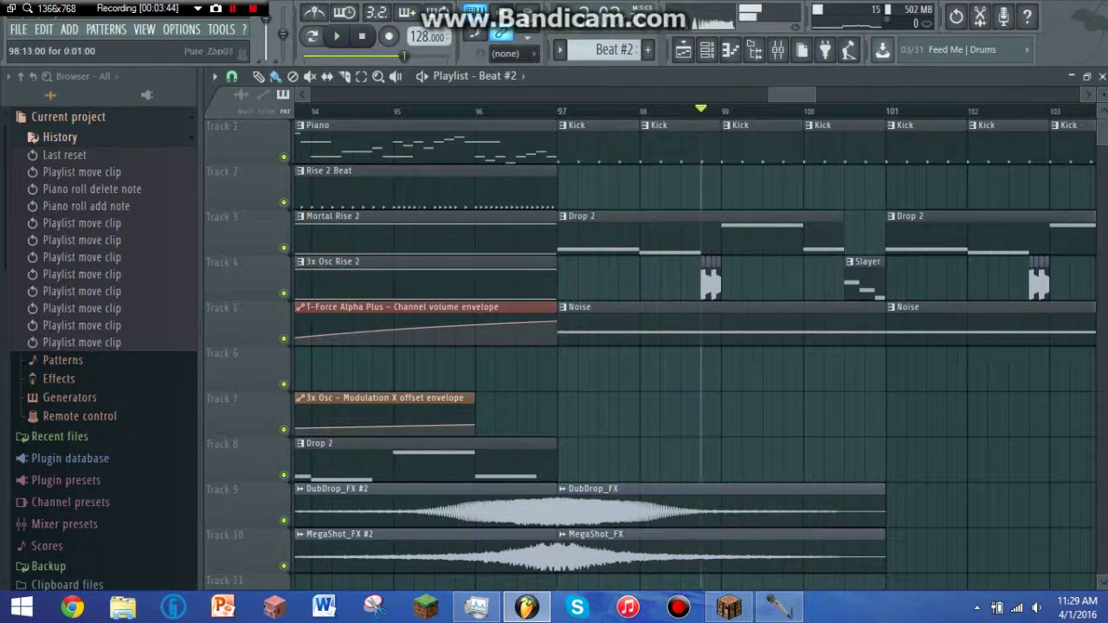
key("space")
key("space")
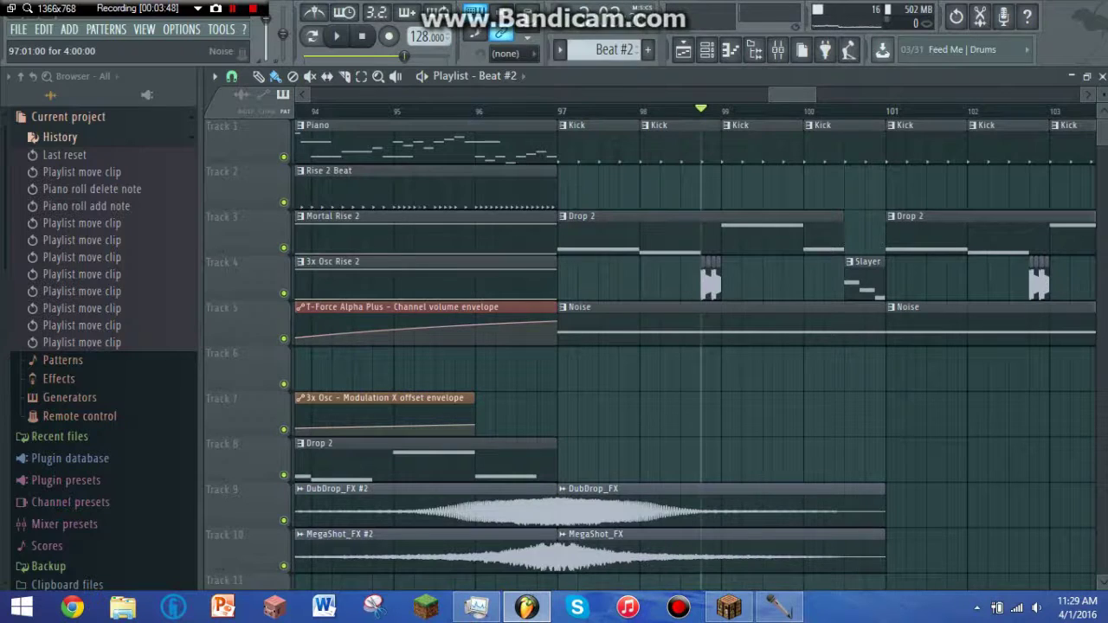
Solo Track 5 during playback, then solo Track 1, re-enable Track 5 and play the two tracks together near the end of bar 98.
key("space")
right_click(283, 338)
key("space")
right_click(283, 156)
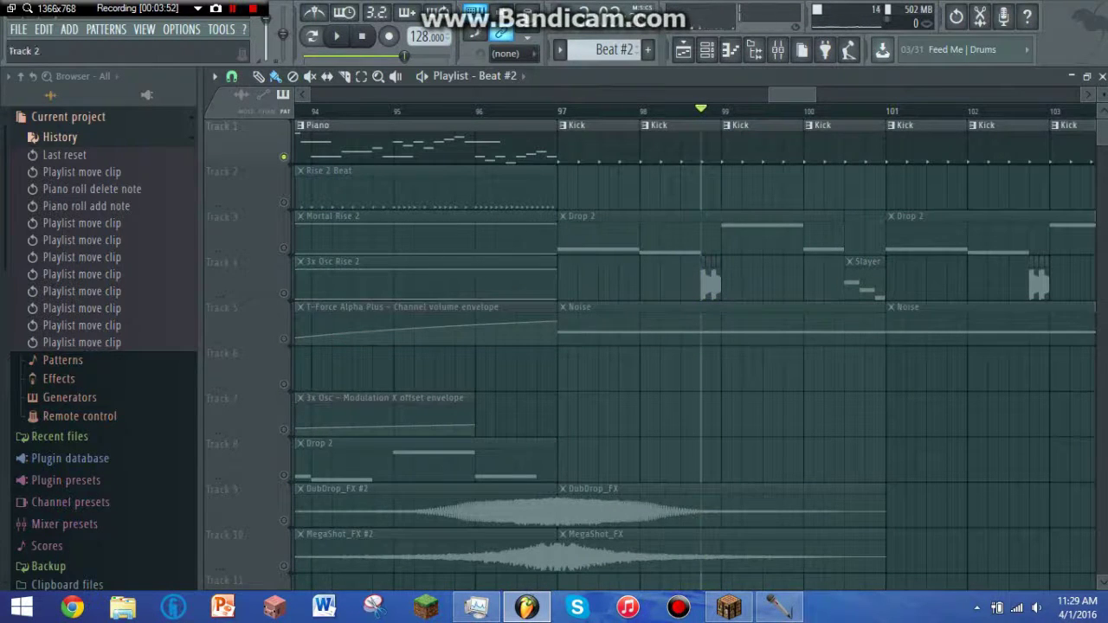
left_click(283, 339)
key("space")
key("space")
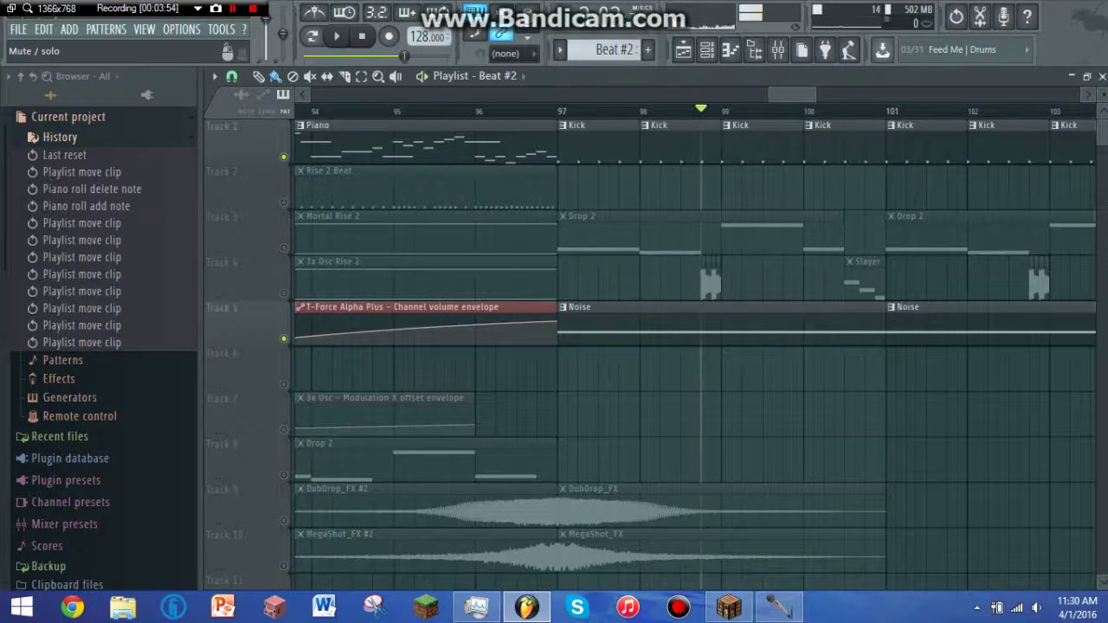
Play Track 5's Noise soloed from bar 97, then enable Track 1 and play the Kick and Noise together.
right_click(283, 339)
left_click(566, 111)
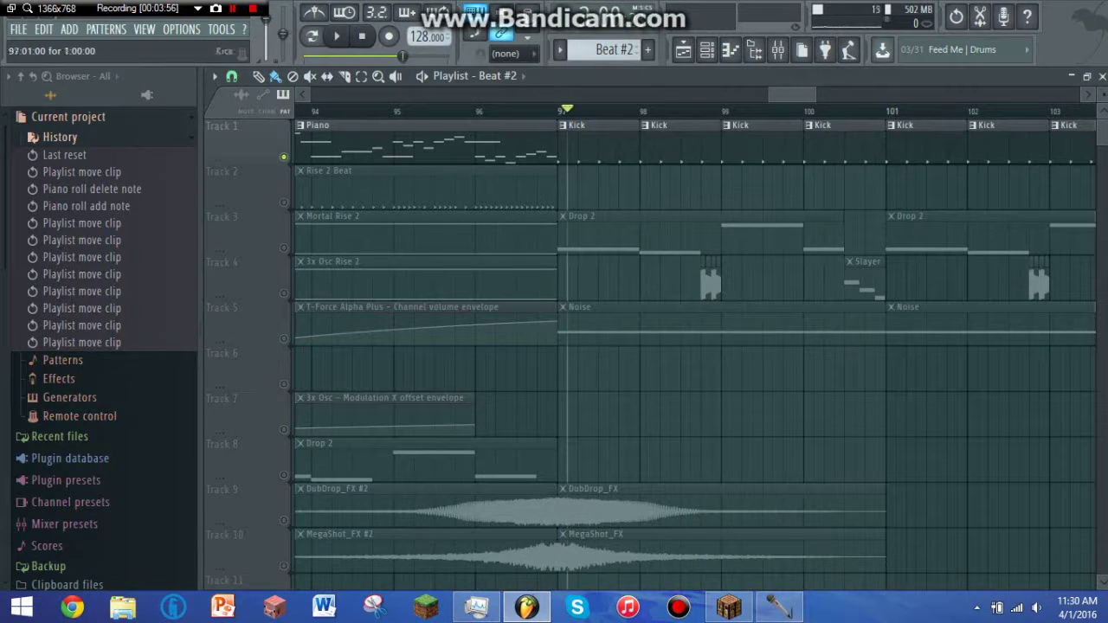
left_click(559, 111)
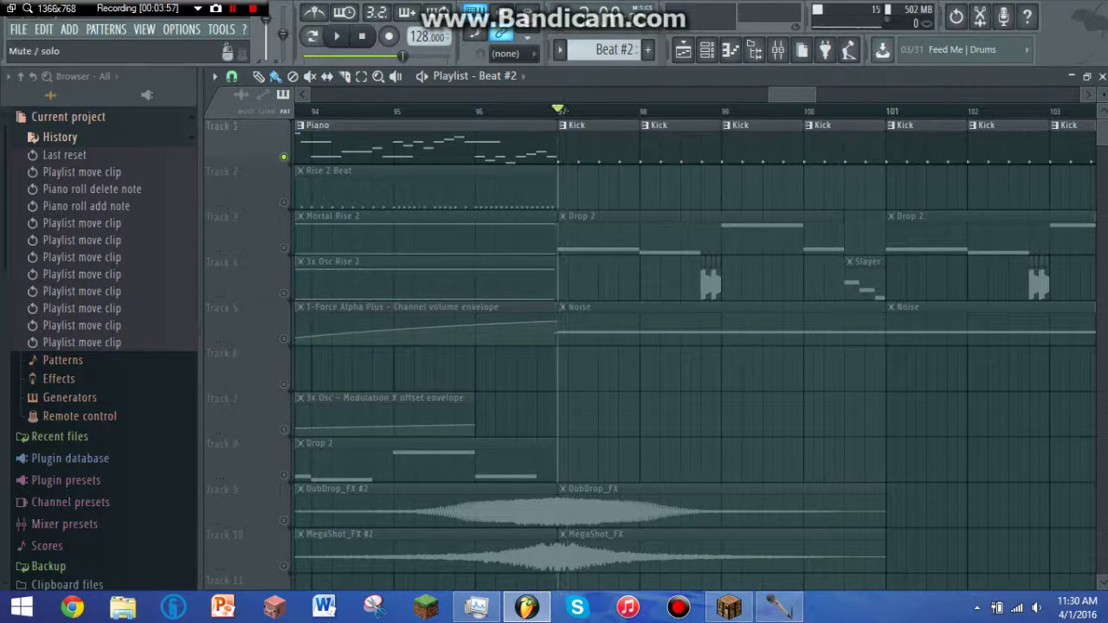
right_click(283, 339)
key("space")
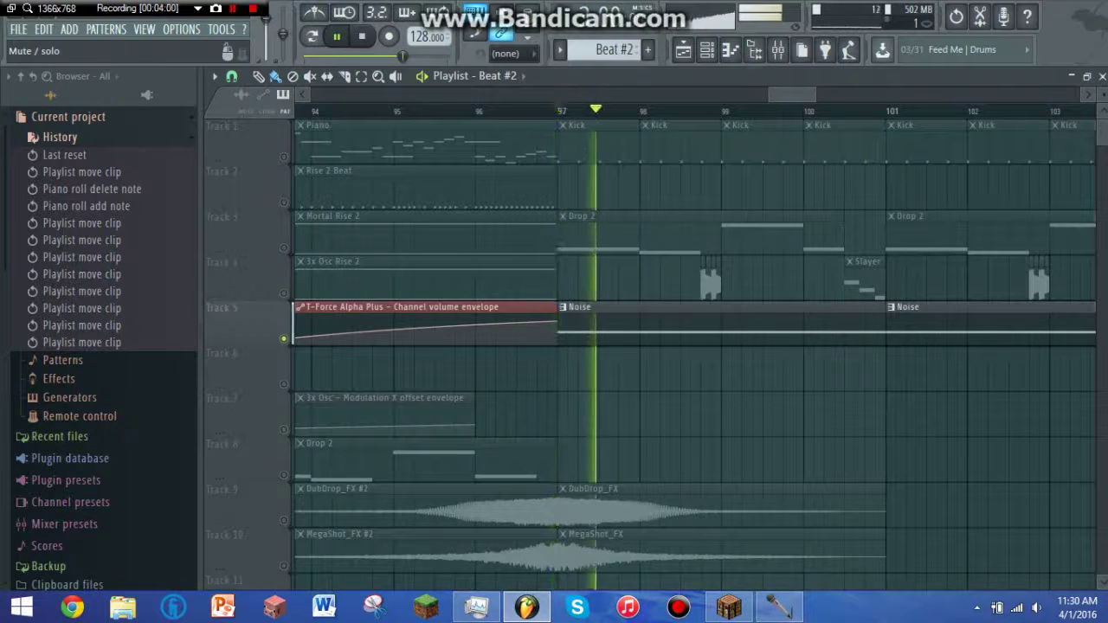
key("space")
left_click(283, 157)
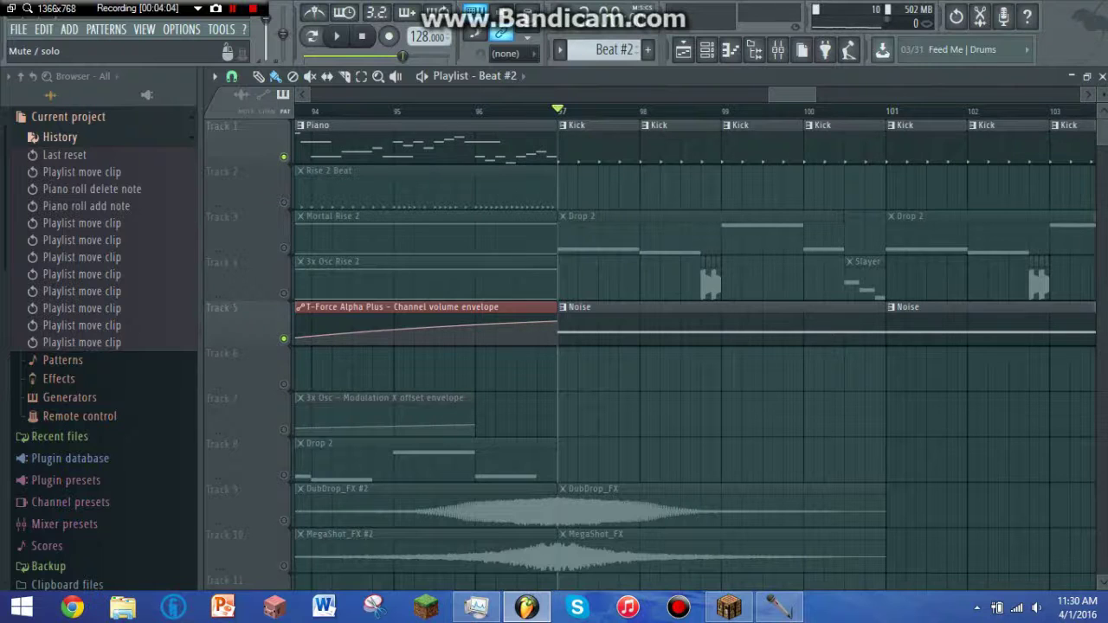
key("space")
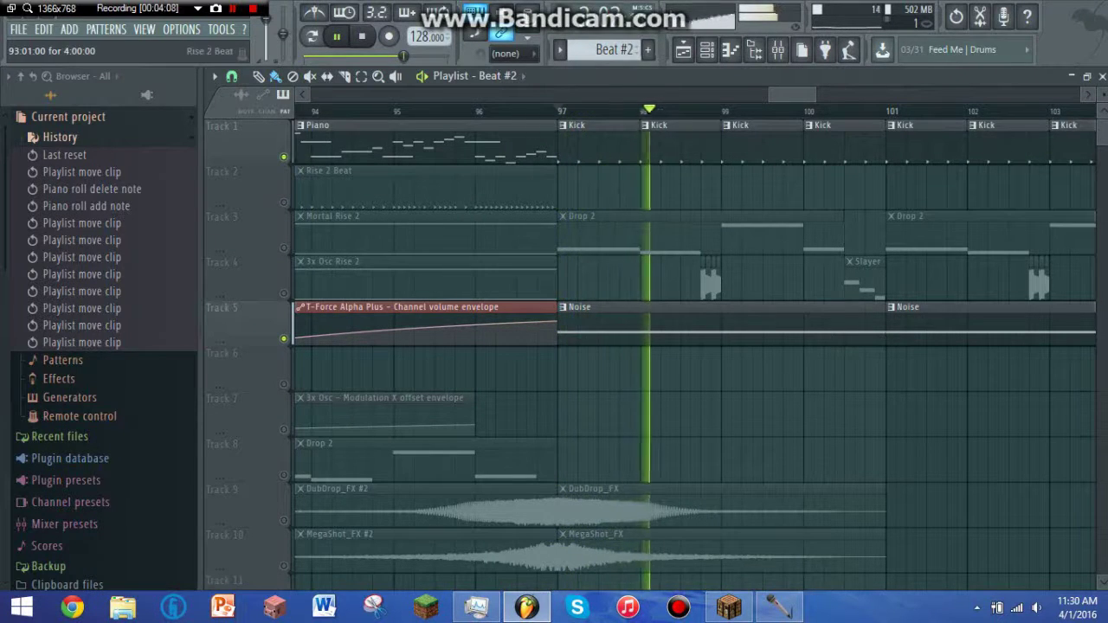
Stop the soloed playback, re-enable all tracks and play the full mix of the drop from bar 97.
key("space")
left_click(283, 248)
right_click(283, 157)
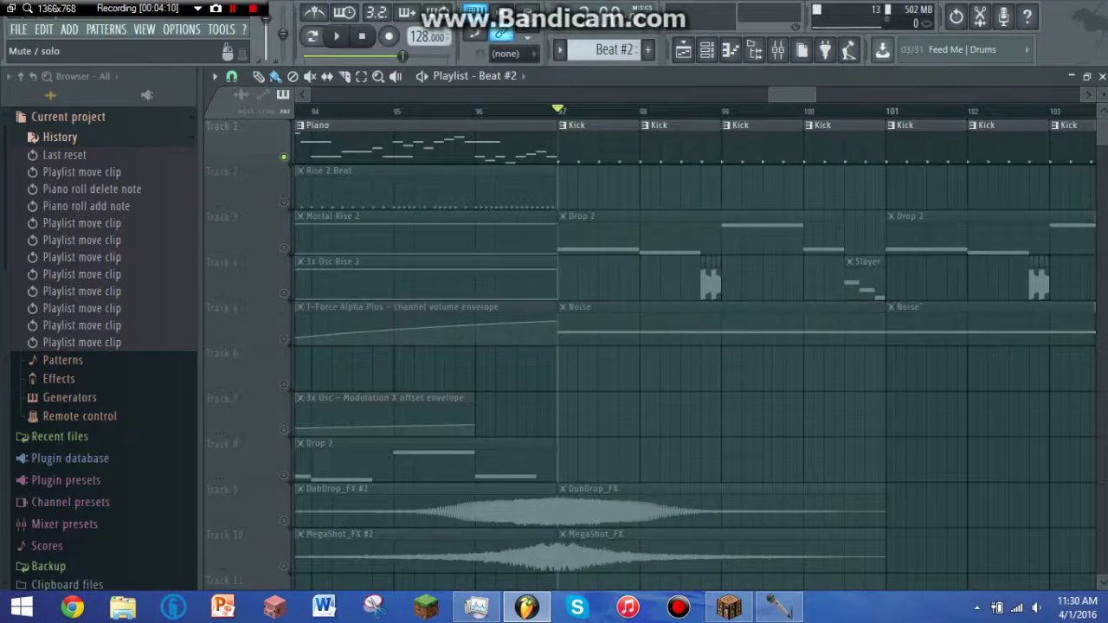
right_click(283, 157)
key("space")
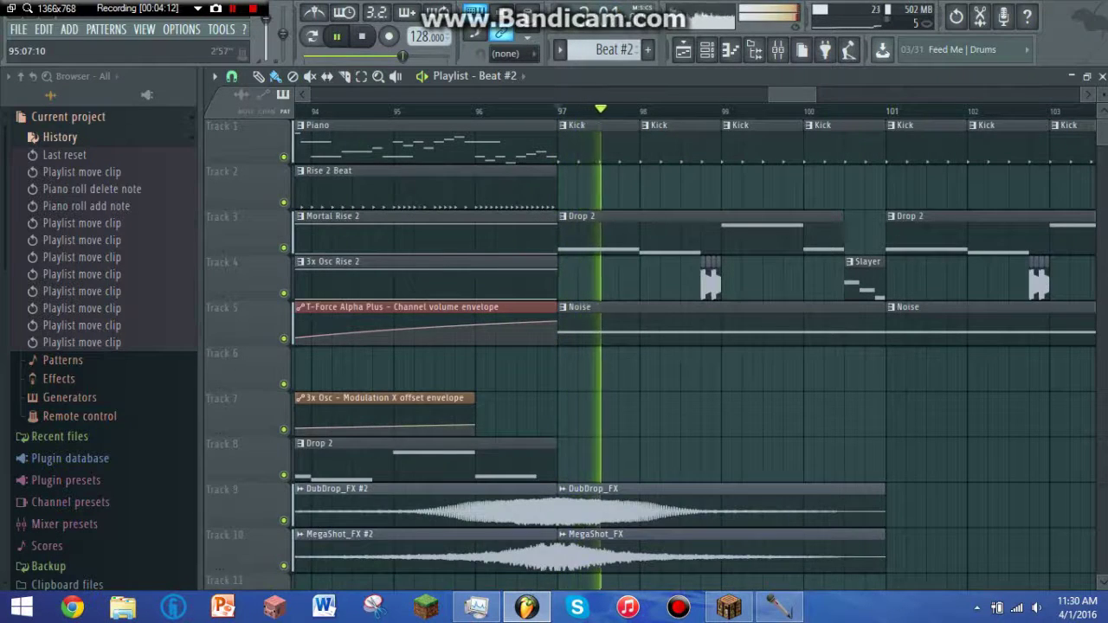
key("space")
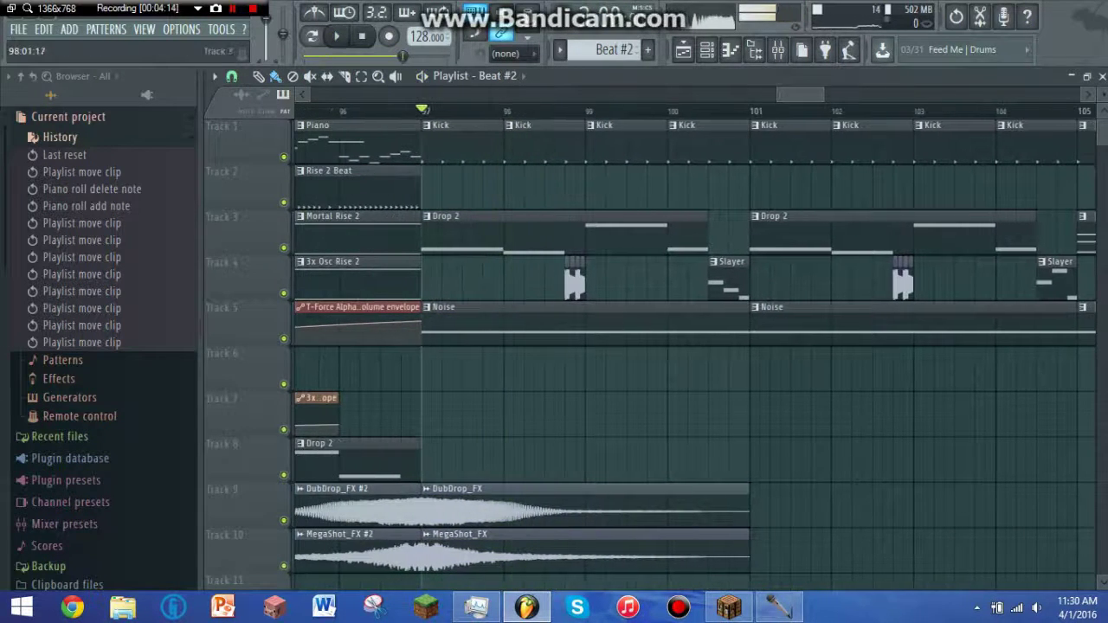
Solo Track 10 and play its MegaShot_FX around bar 97, then re-enable all tracks.
key("space")
key("space")
left_click(283, 566)
key("space")
right_click(283, 566)
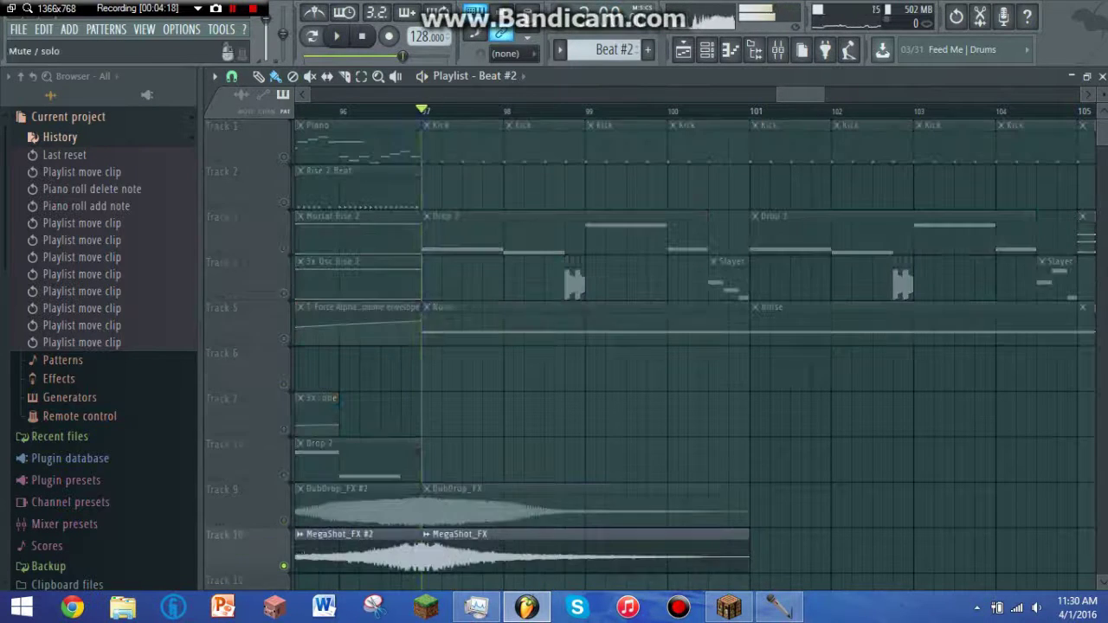
key("space")
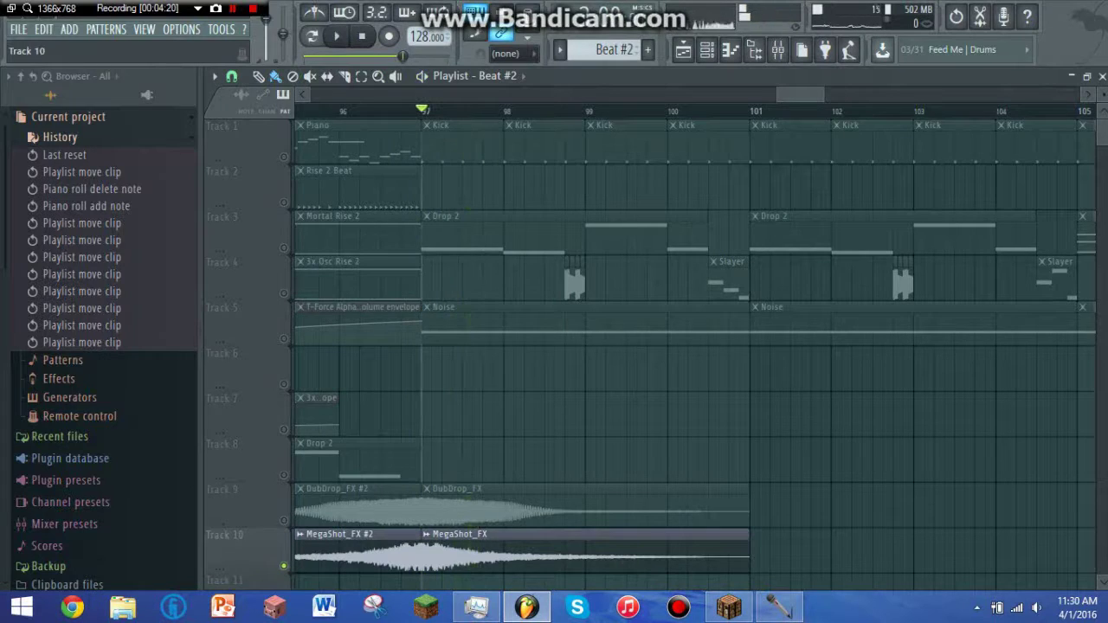
right_click(283, 566)
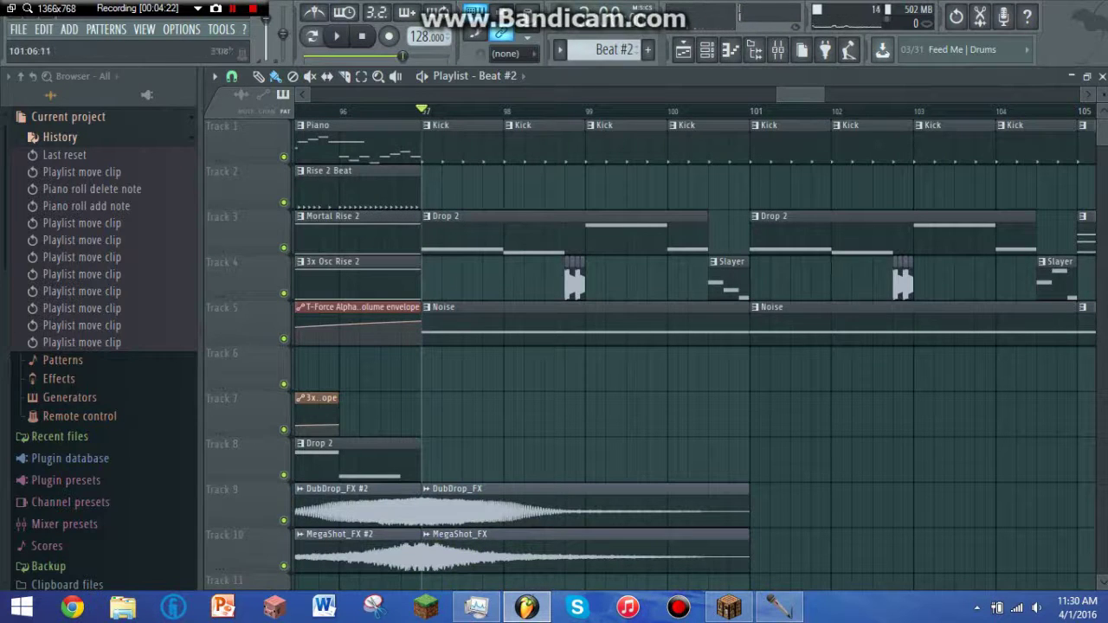
Play Track 4's Slayer fill soloed from the middle of bar 100, then re-enable all tracks.
scroll(692, 346, "right", 2)
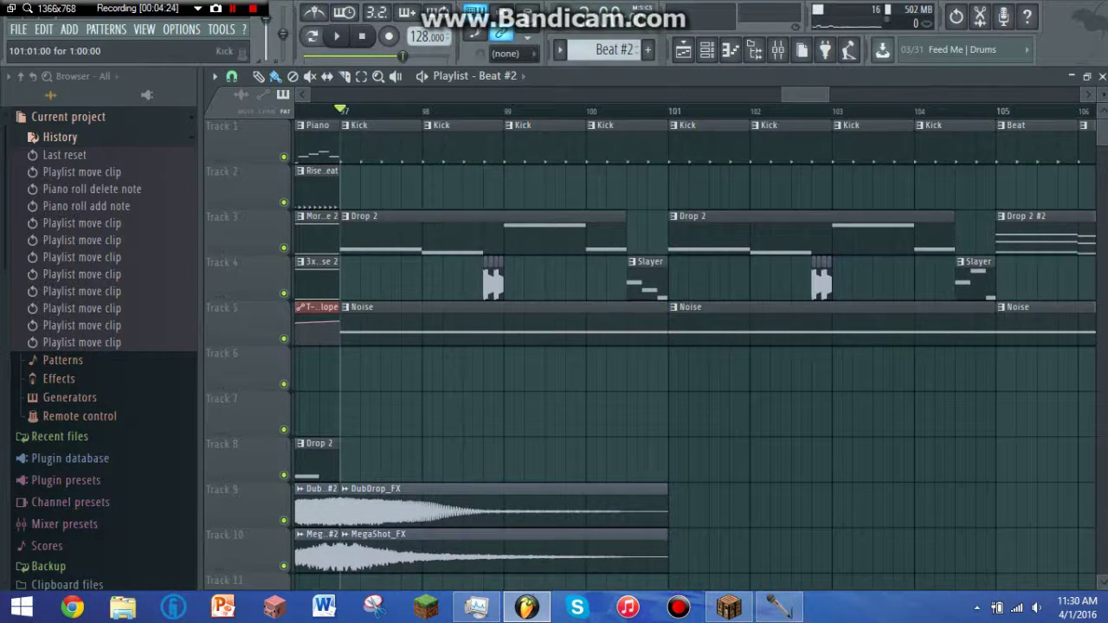
left_click(627, 110)
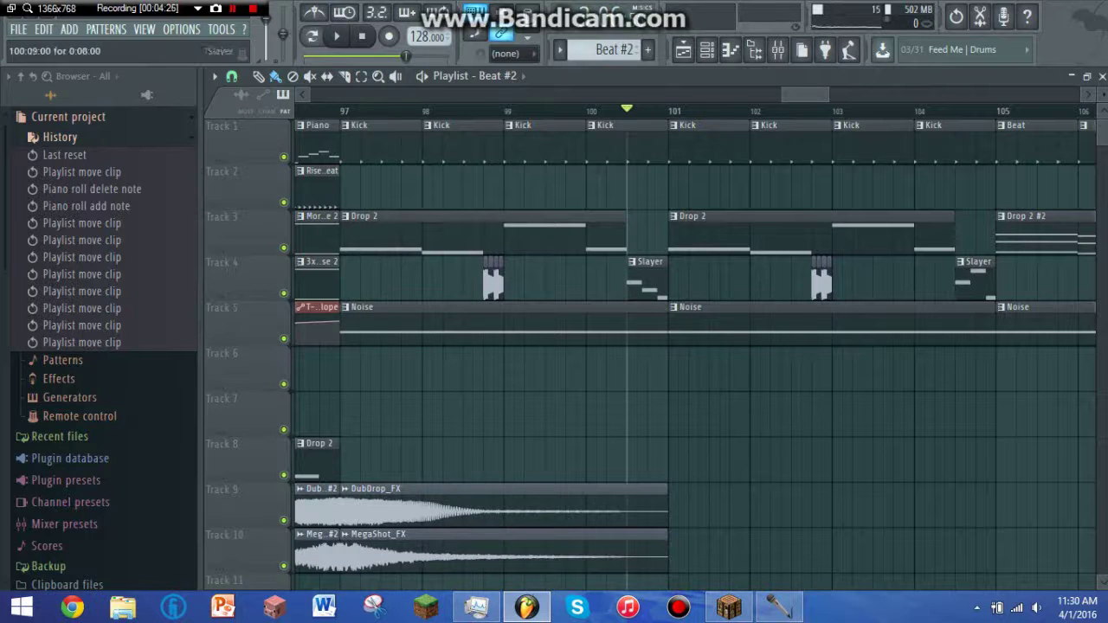
right_click(283, 293)
key("space")
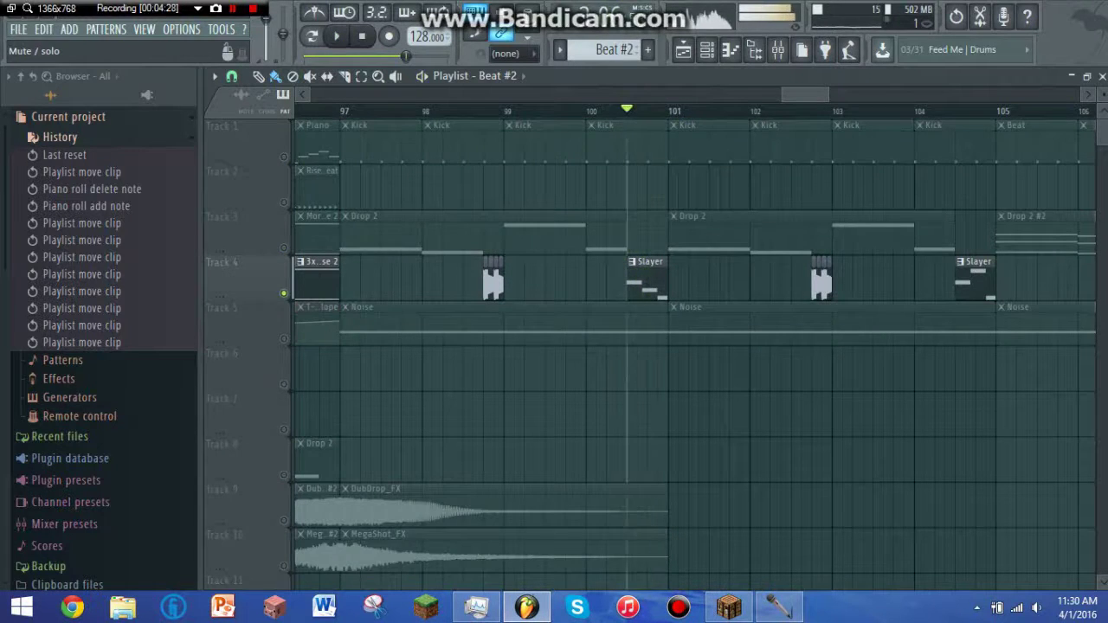
right_click(283, 293)
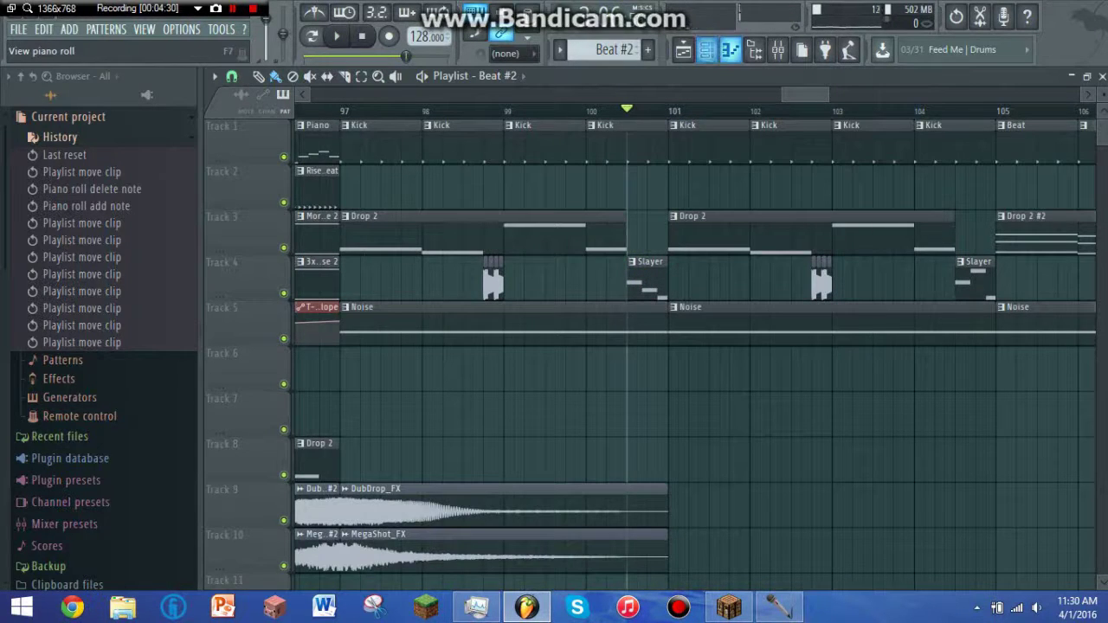
Open the FL Slayer channel's plugin window and audition its guitar sound with test notes.
left_click(730, 50)
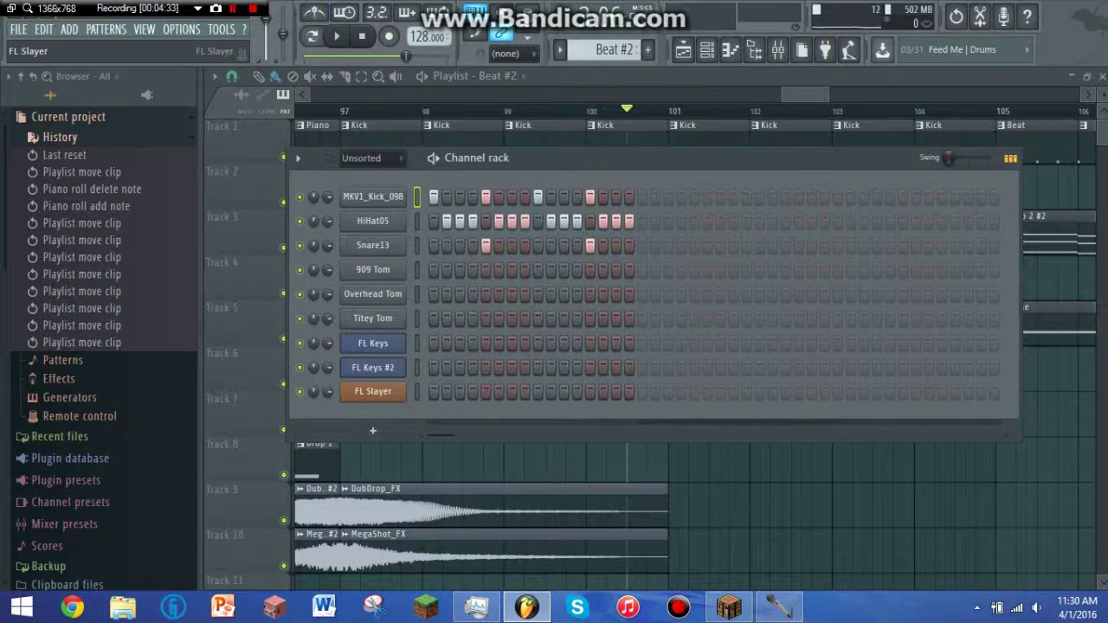
left_click(372, 392)
left_click_drag(424, 194, 414, 124)
key("q")
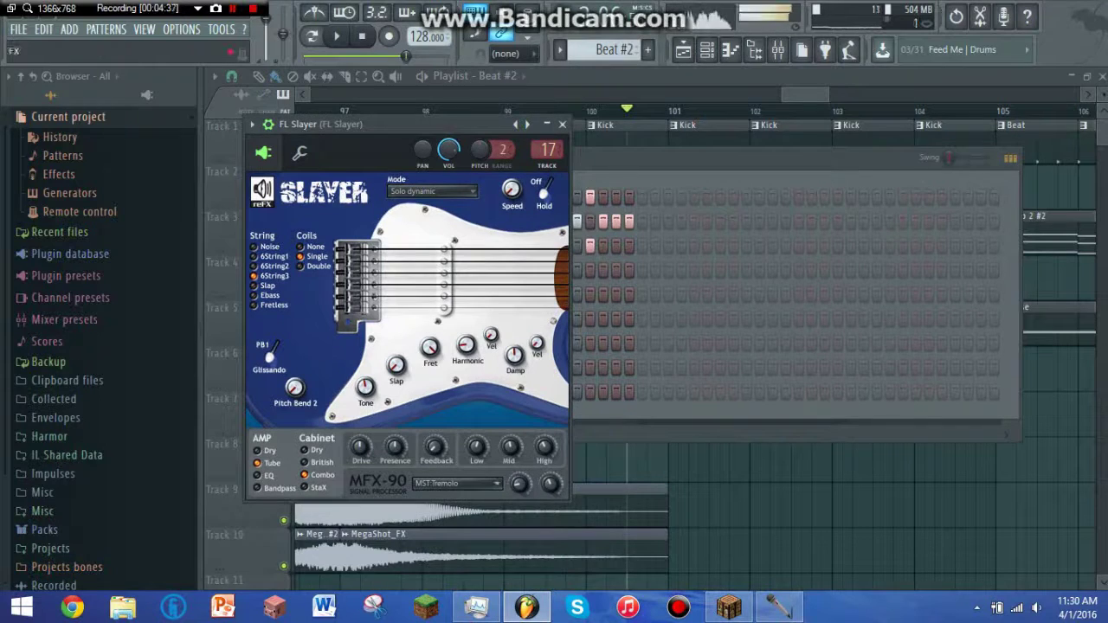
key("q")
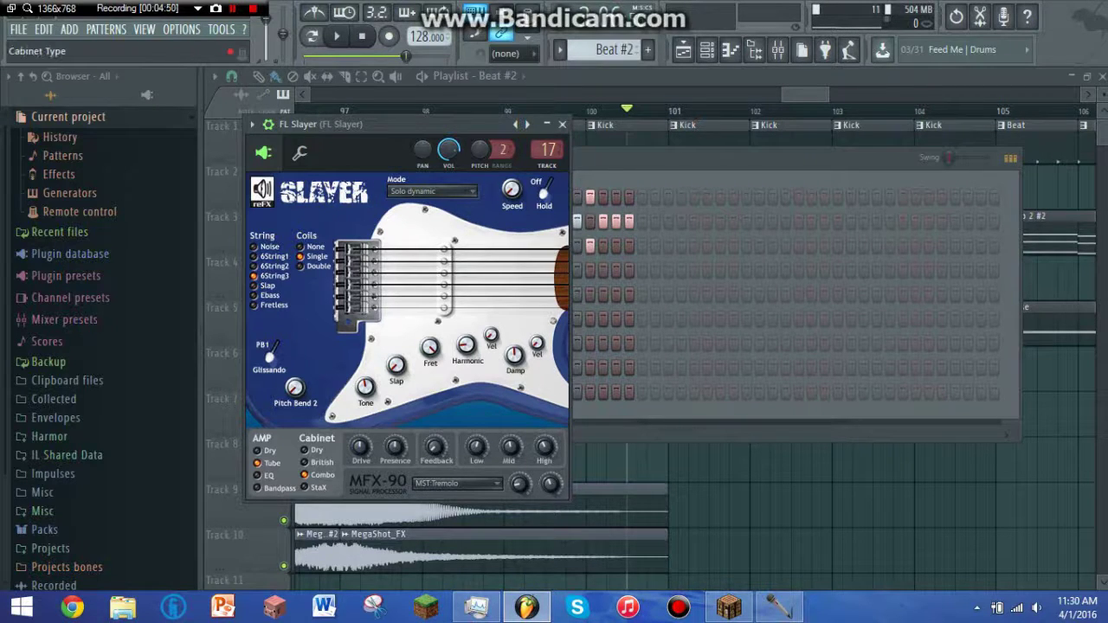
Inspect FL Slayer's MFX-90 effect options without changing the effect, then close the plugin and channel windows.
left_click(450, 483)
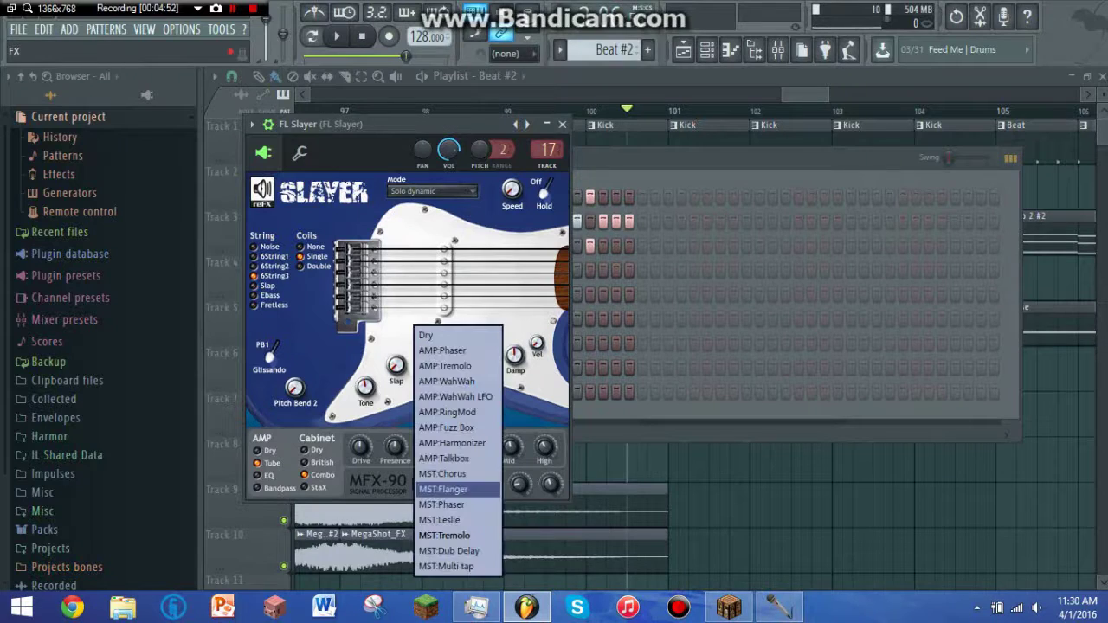
key("Escape")
key("b")
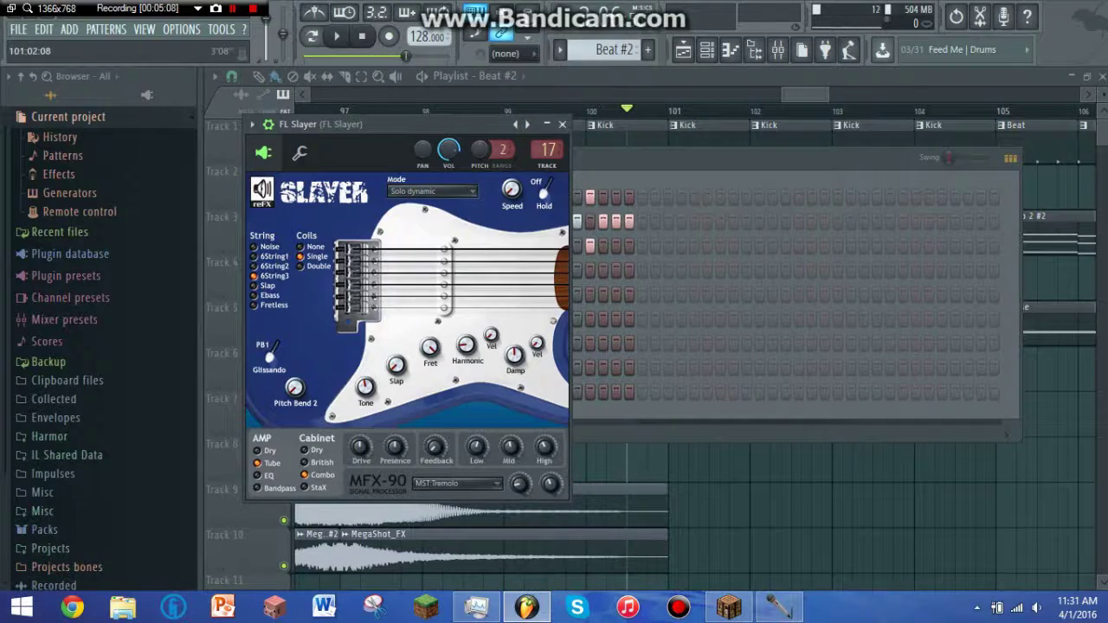
key("F12")
Play the Slayer fill in the full mix from bar 100, then replay it and continue past bar 101.
key("space")
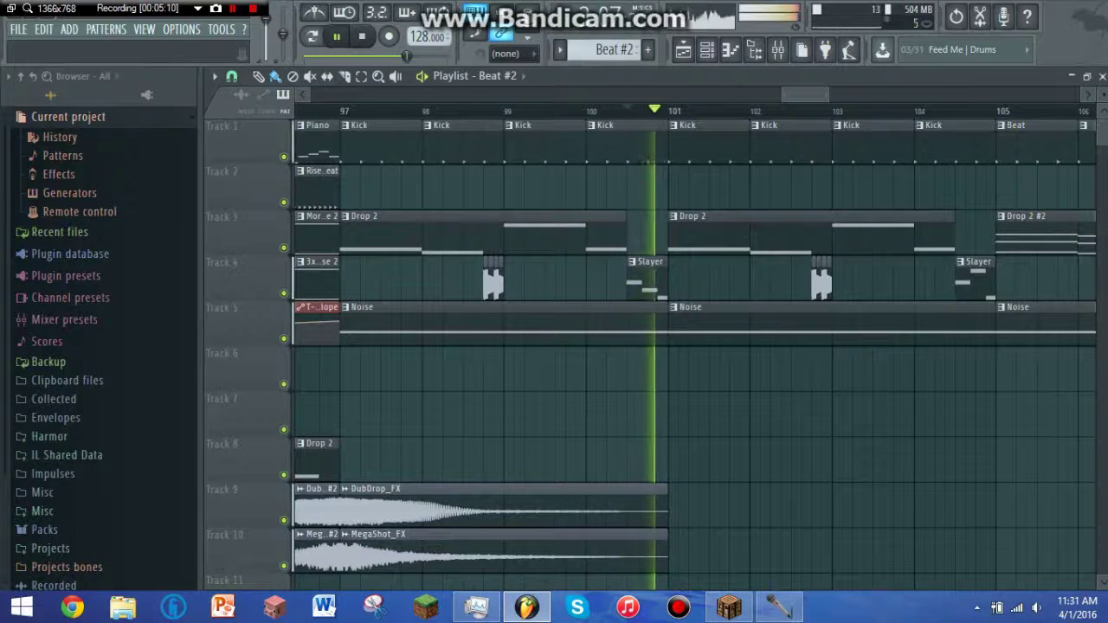
key("space")
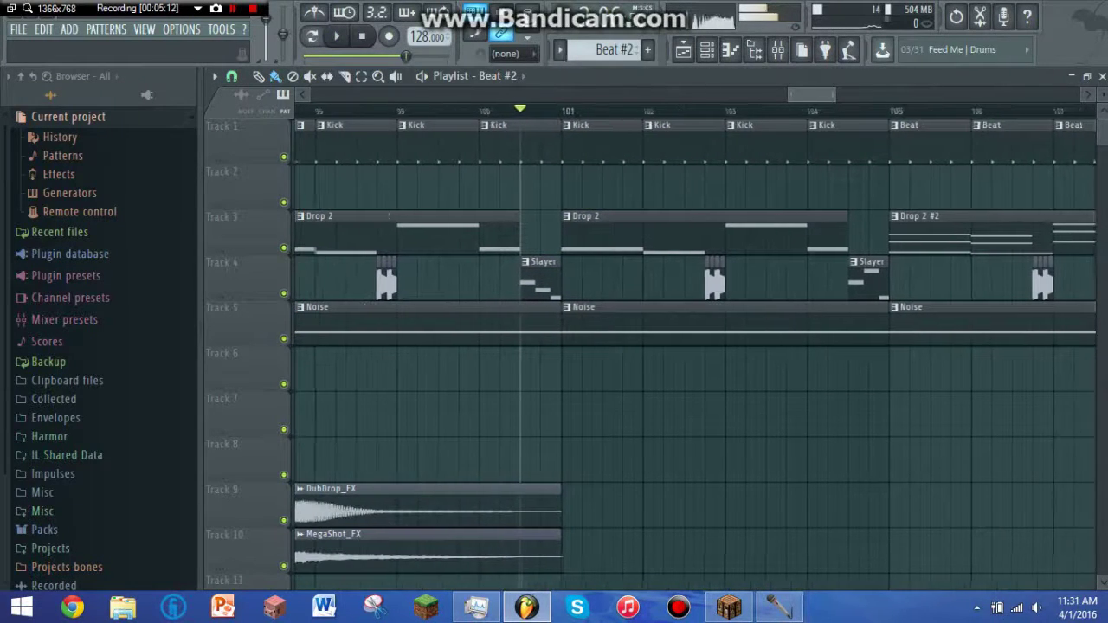
left_click_drag(791, 95, 761, 94)
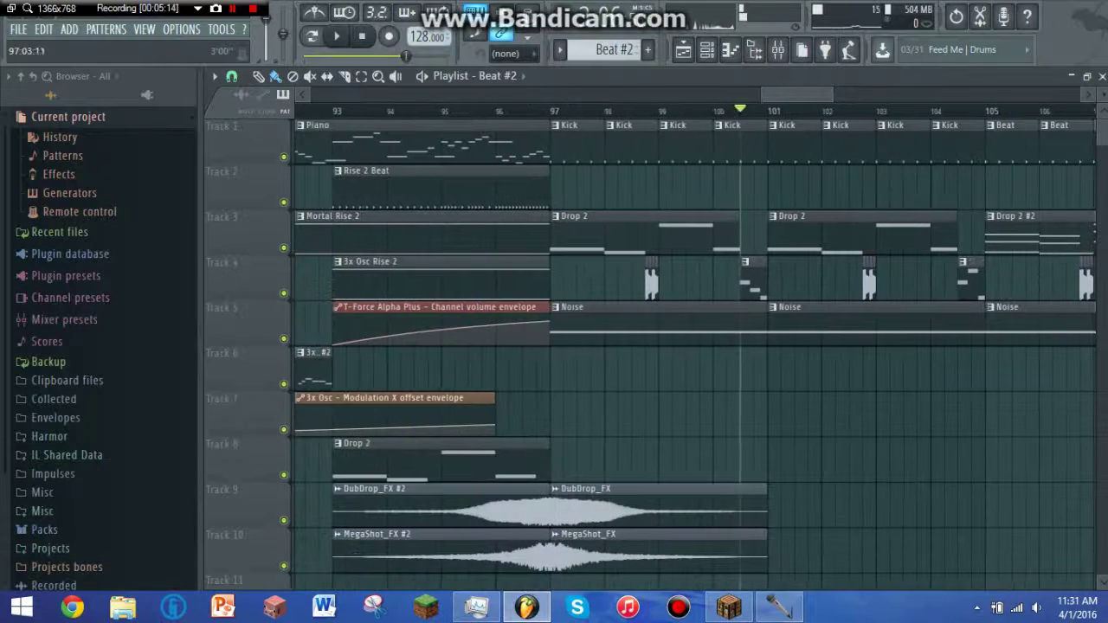
key("space")
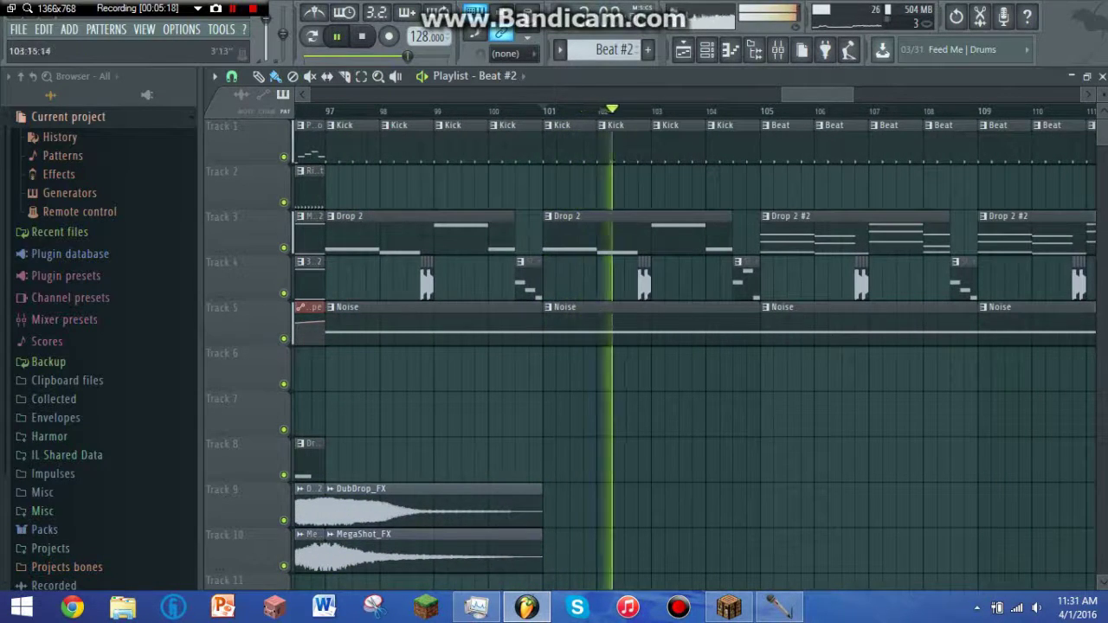
key("space")
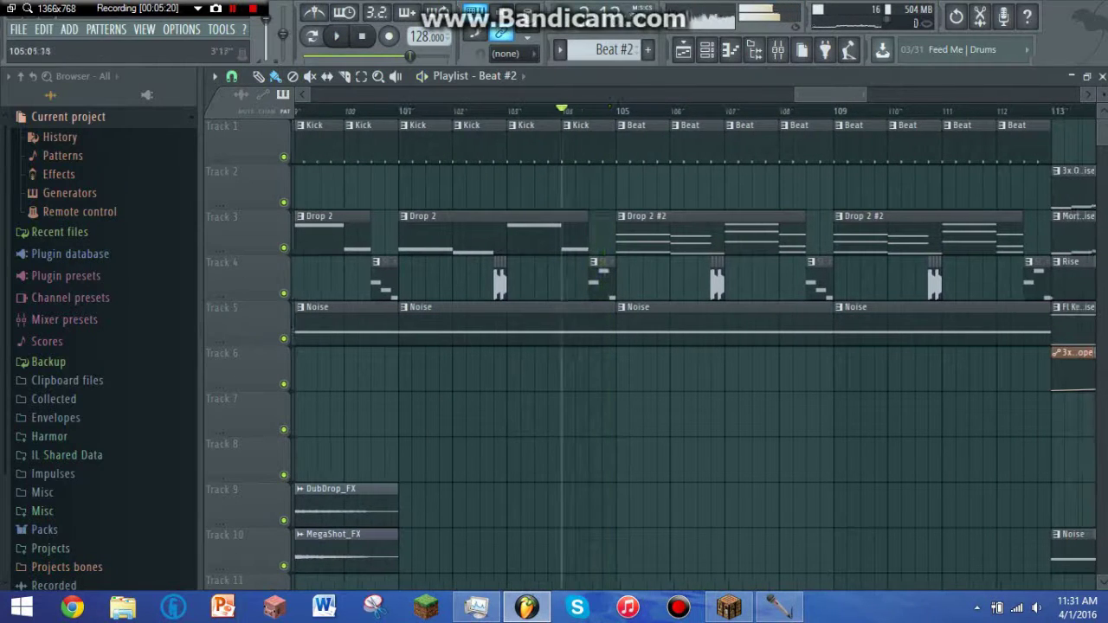
Play the second half of the drop from bar 105, where the Beat and Drop 2 #2 clips start.
left_click(613, 111)
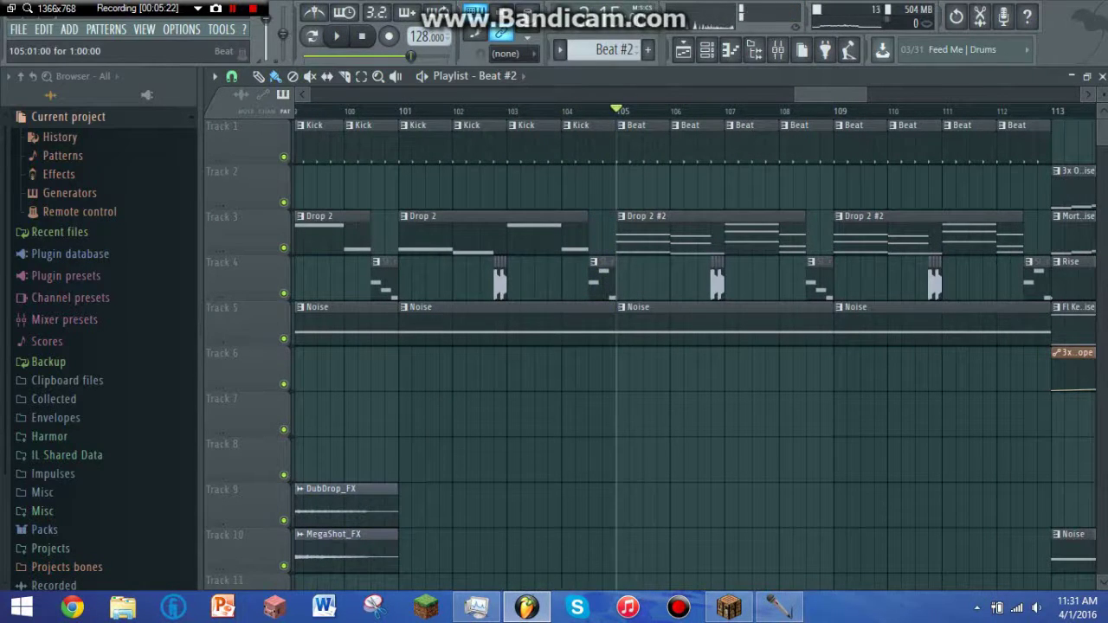
key("space")
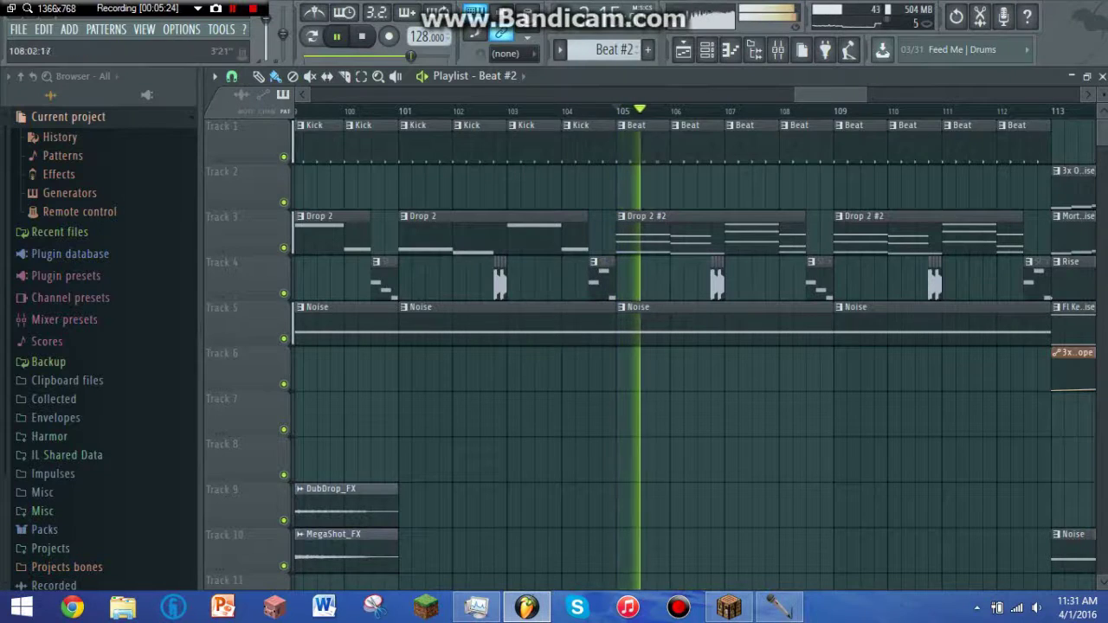
key("space")
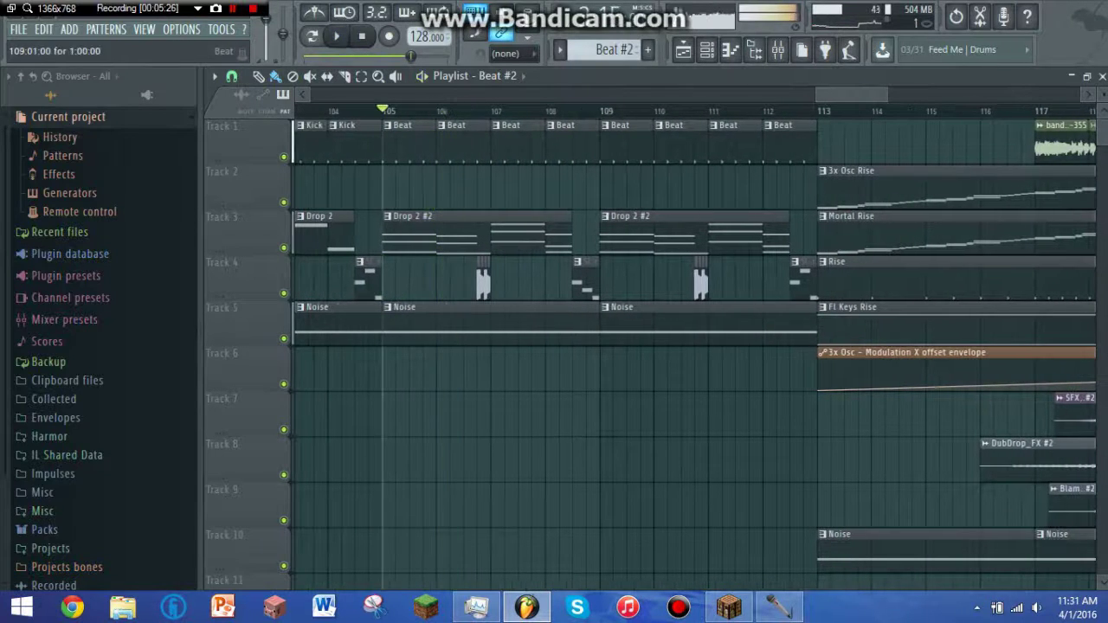
Play the rise section from bar 113, then replay it up to about bar 117.
left_click_drag(675, 110, 641, 135)
key("space")
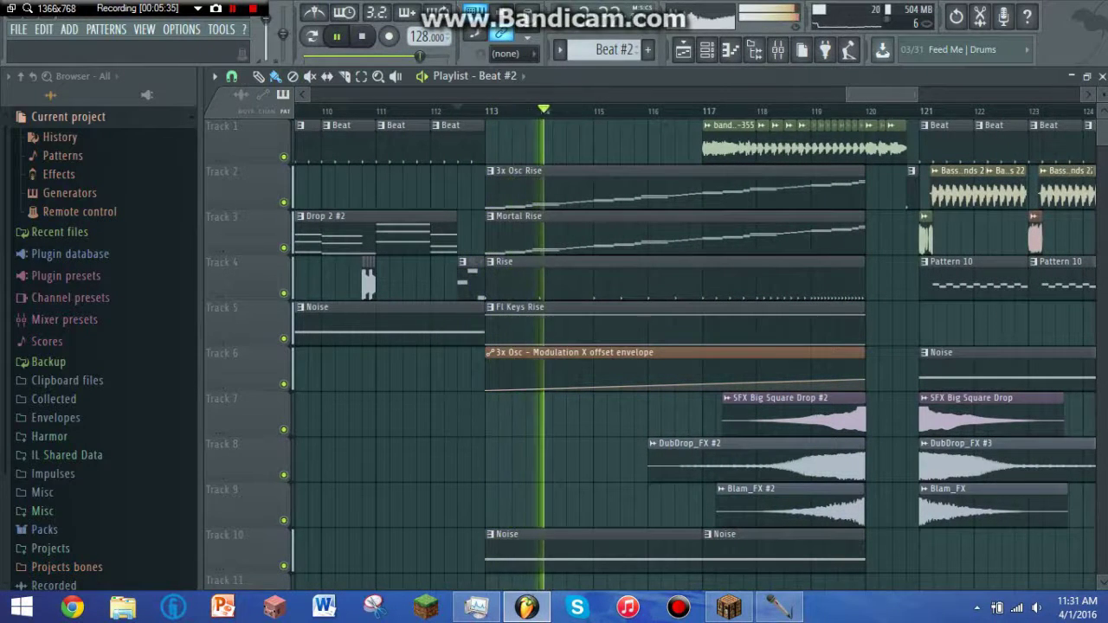
key("space")
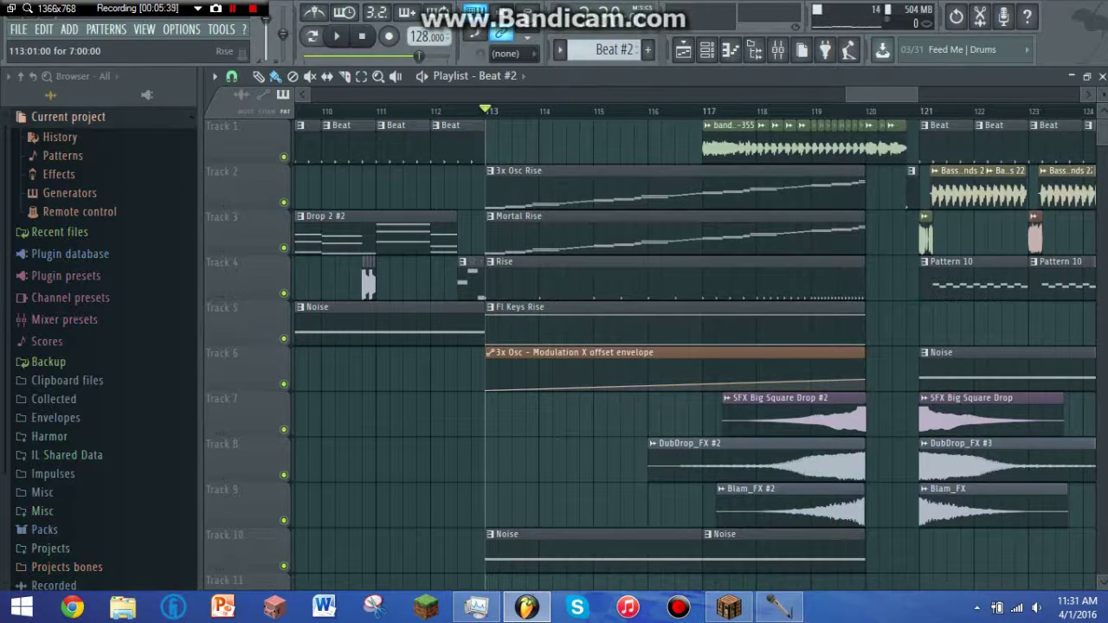
key("space")
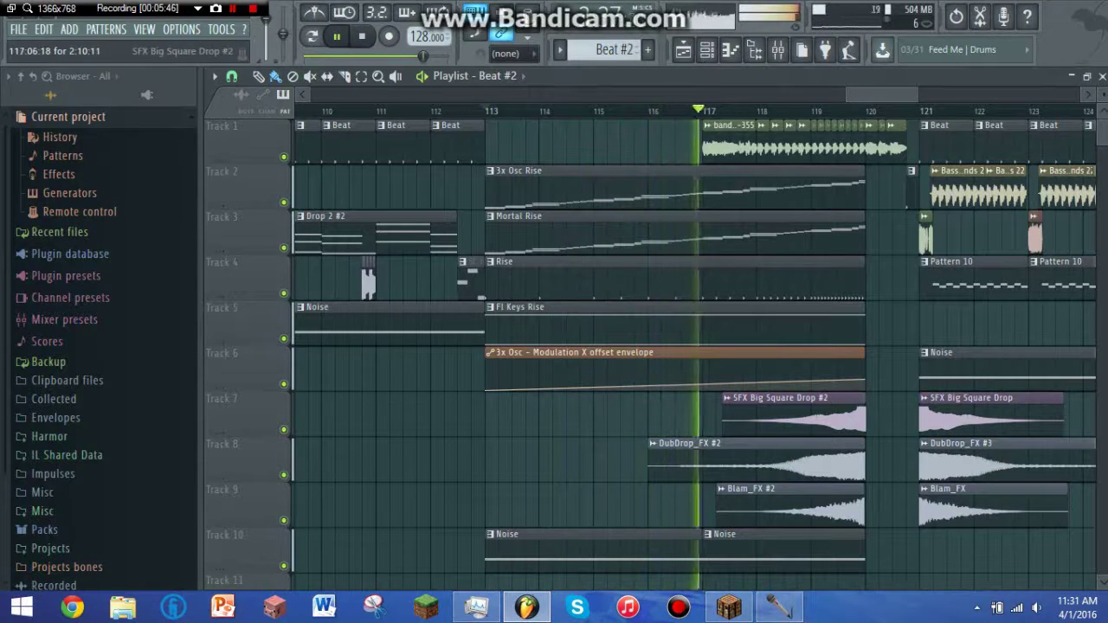
key("space")
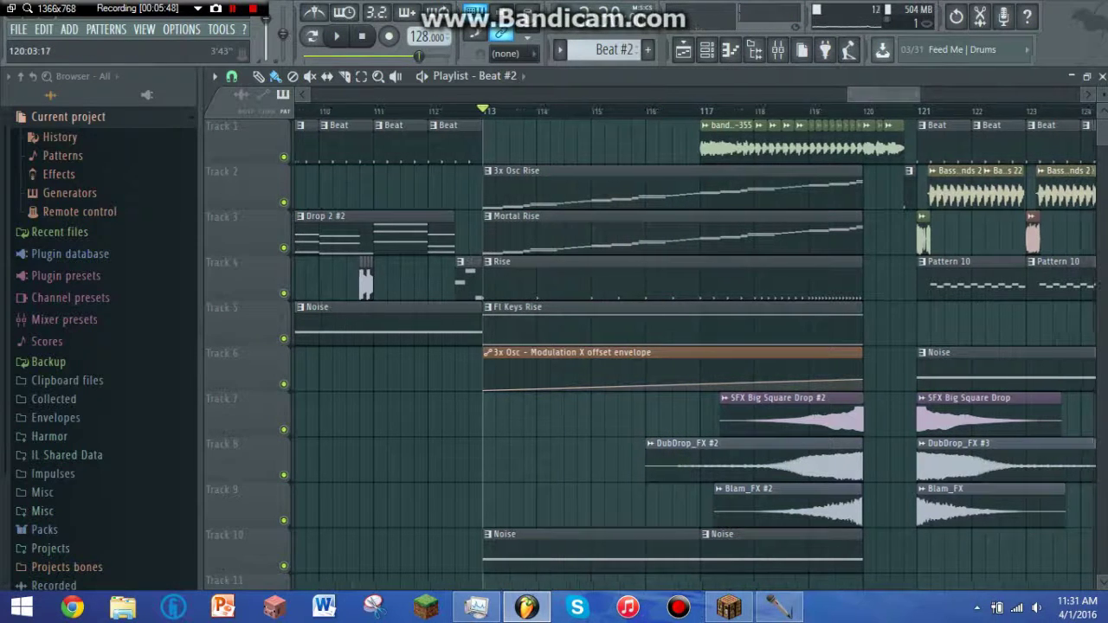
Play a short part near the end of the rise, then play the start of the drop at bar 121.
scroll(693, 347, "right", 3)
left_click(571, 111)
key("space")
key("space")
left_click(734, 111)
key("space")
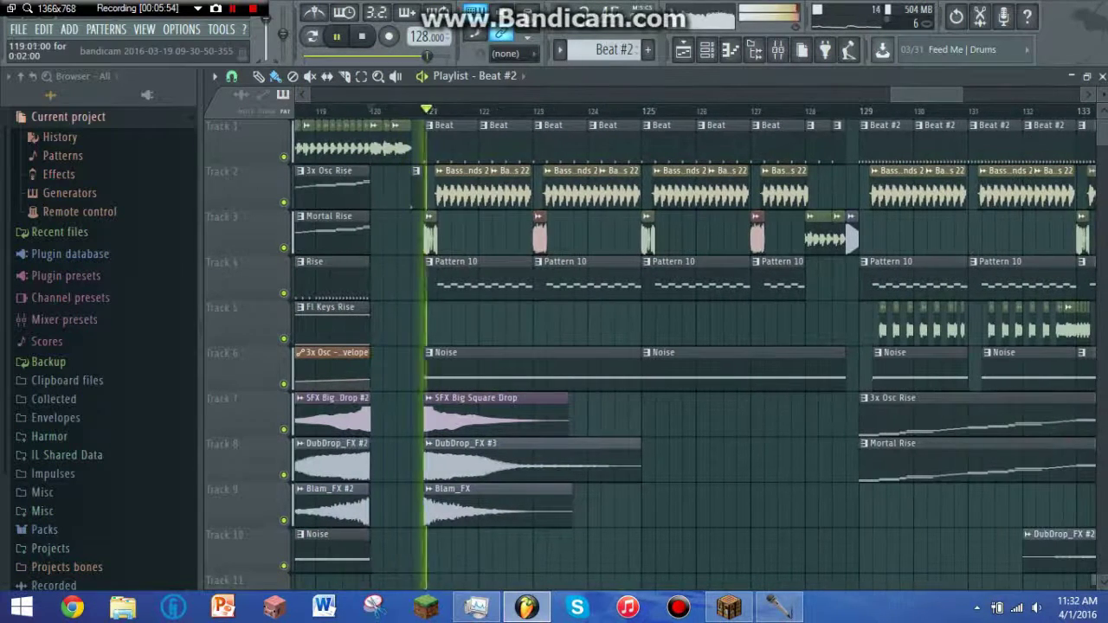
key("space")
Bring bars 121 to 135 into view and replay the opening of the drop from bar 121.
key("h")
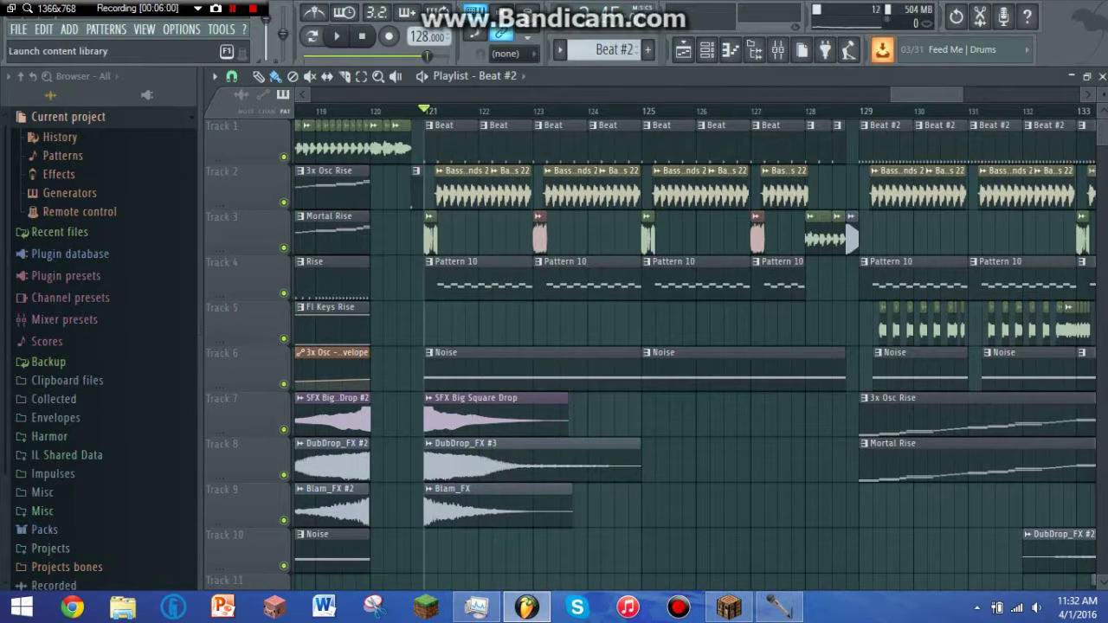
left_click_drag(914, 94, 925, 95)
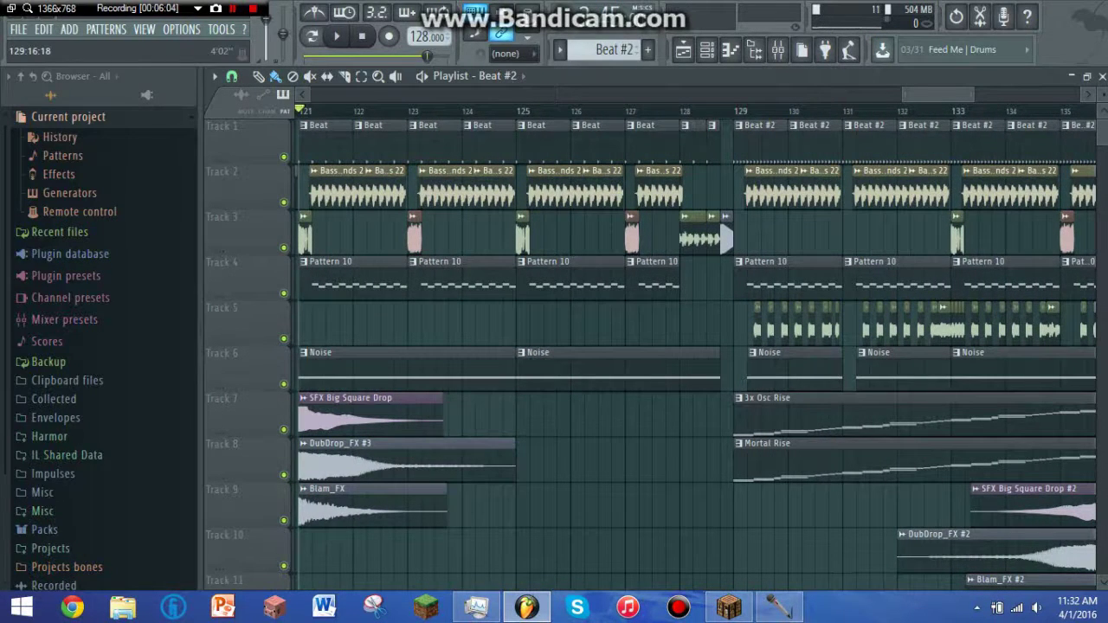
key("space")
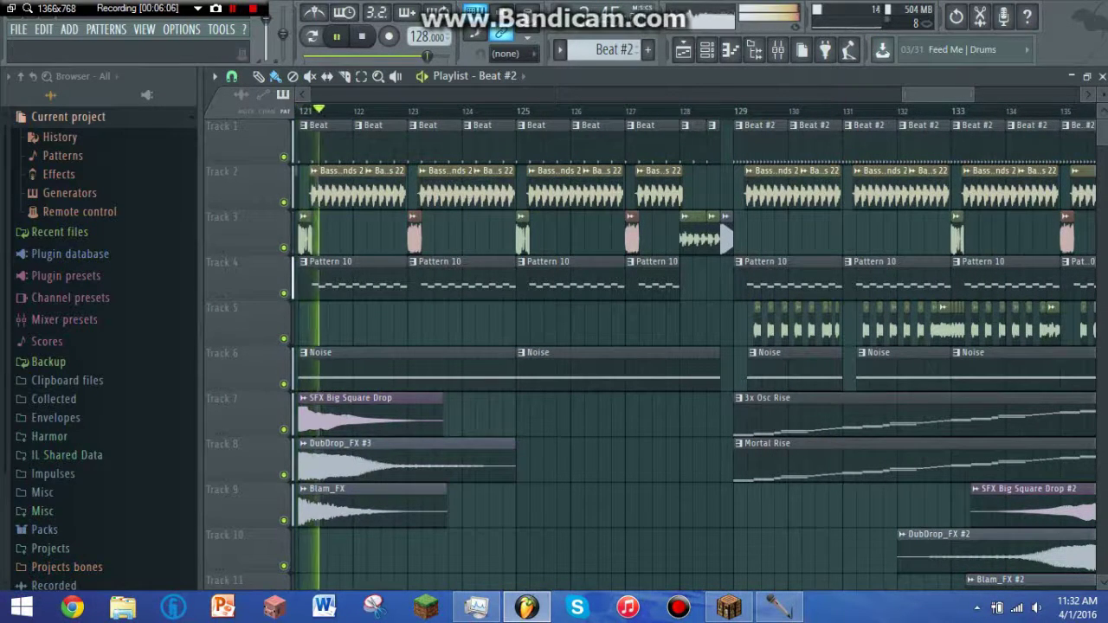
key("space")
Move the playback position to bar 129 and select the Mortal Rise pattern.
left_click(707, 110)
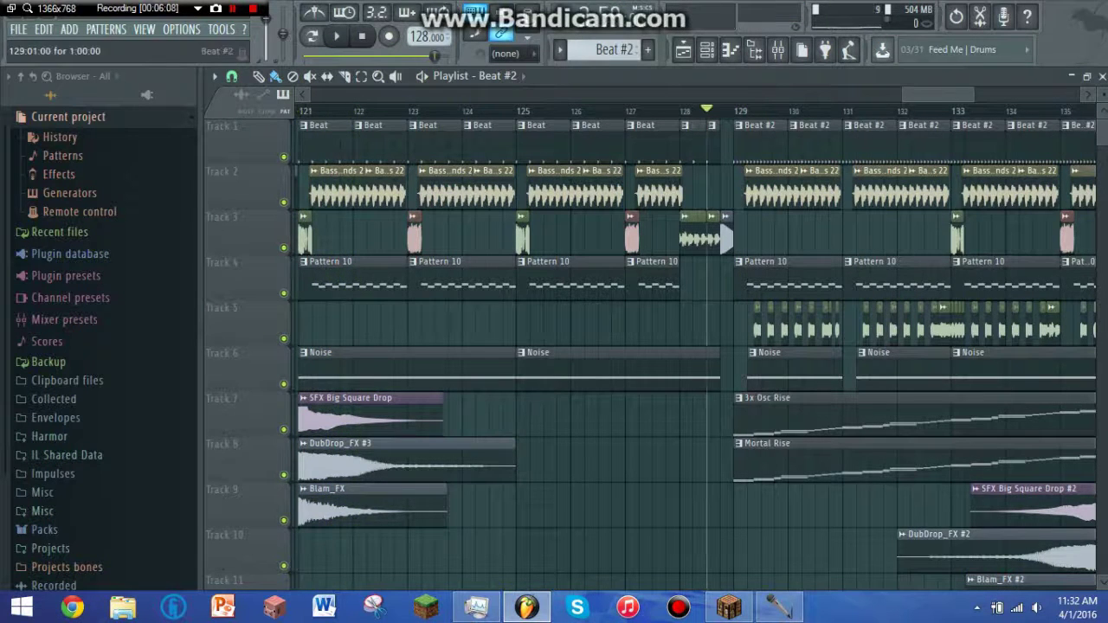
scroll(692, 346, "right", 5)
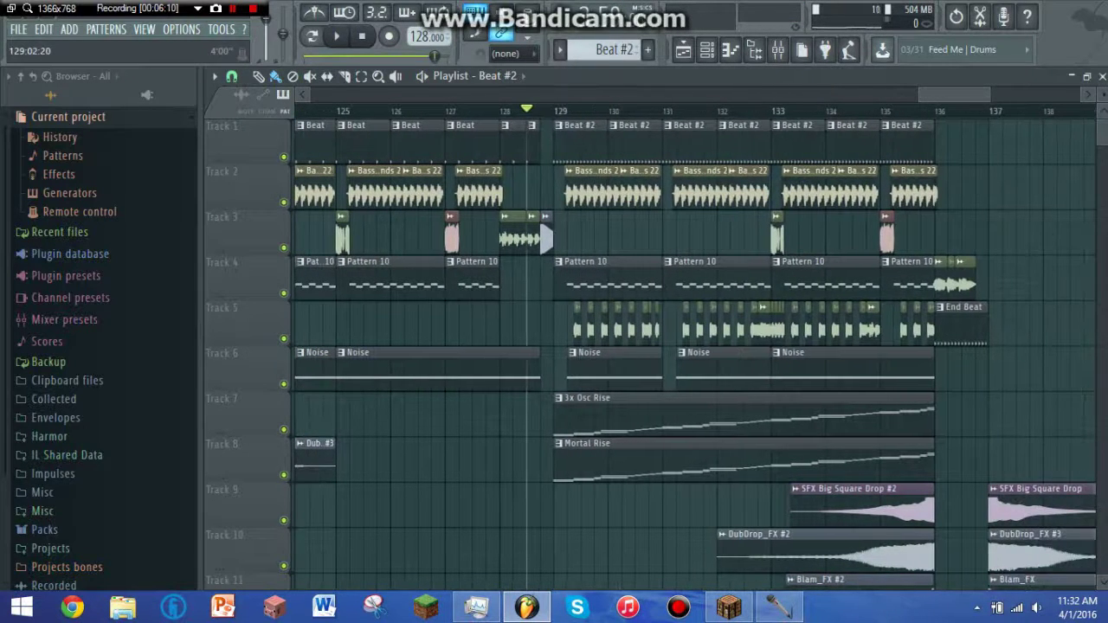
left_click(558, 110)
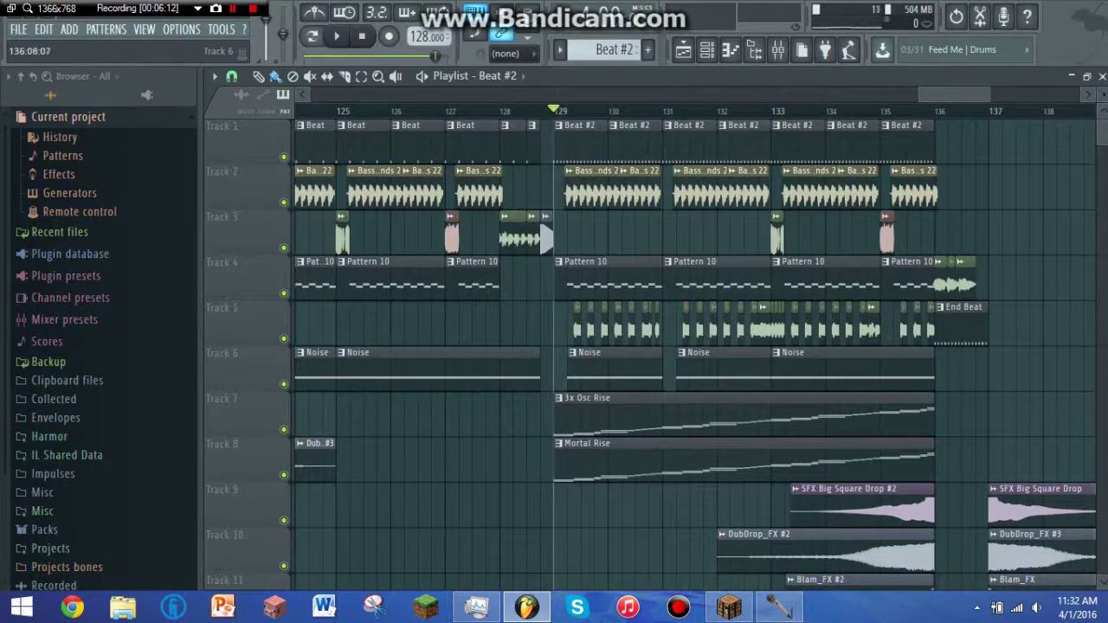
left_click(598, 417)
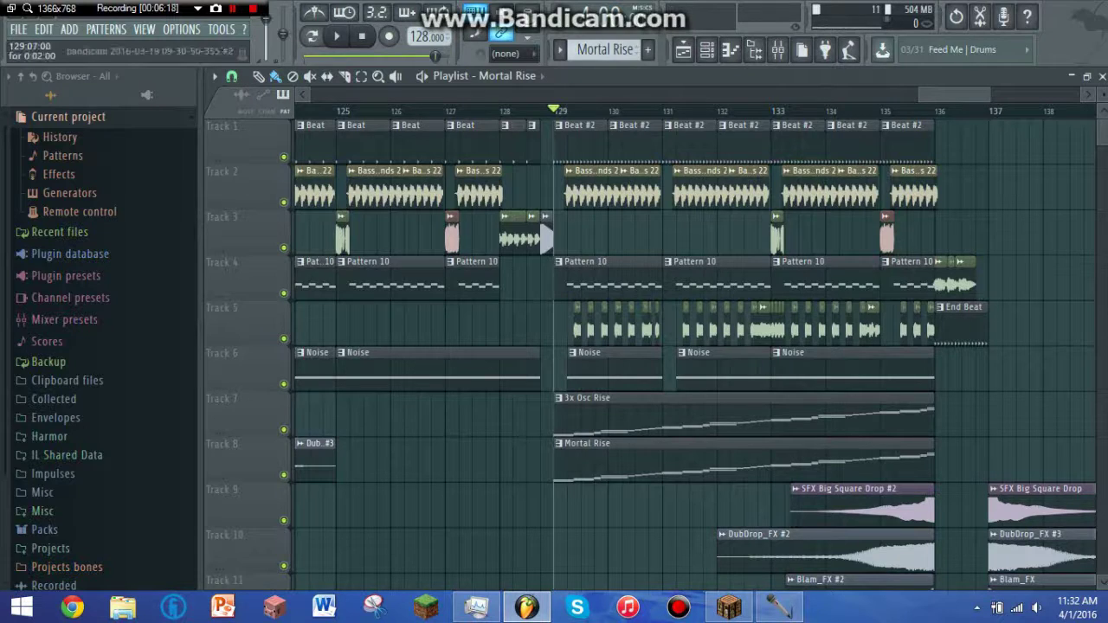
Play the transition into the second half of the drop, starting just before bar 129.
left_click(539, 110)
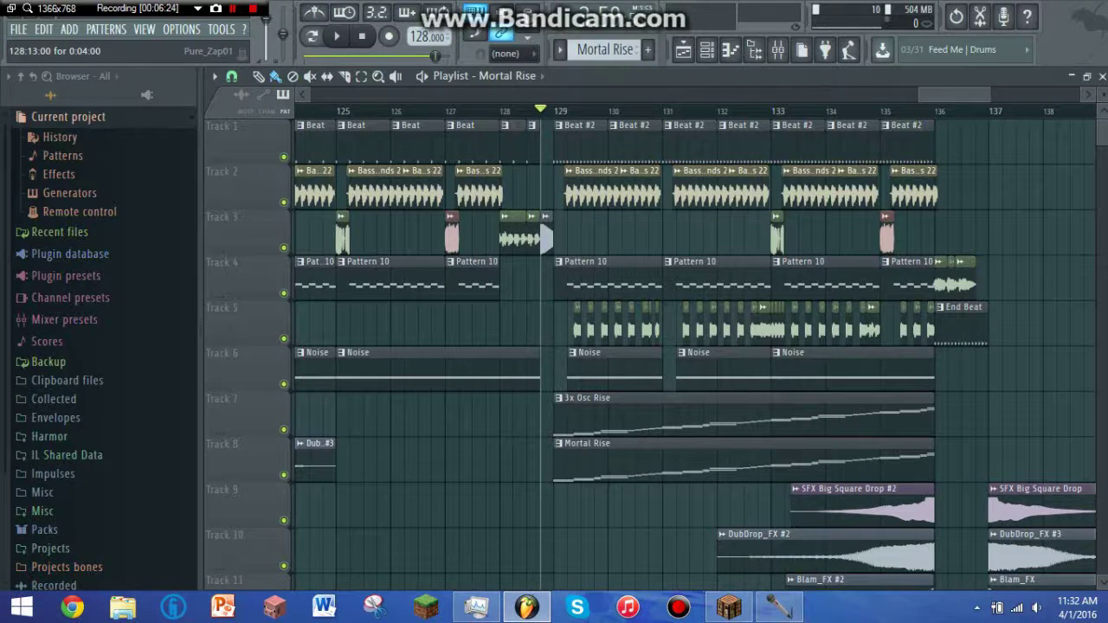
key("space")
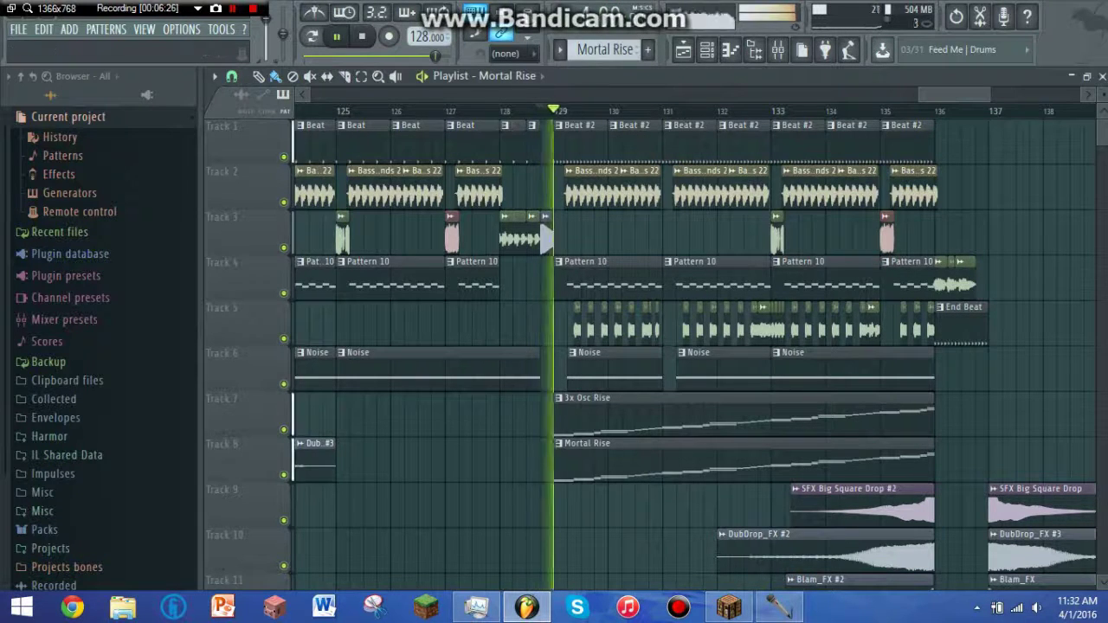
key("space")
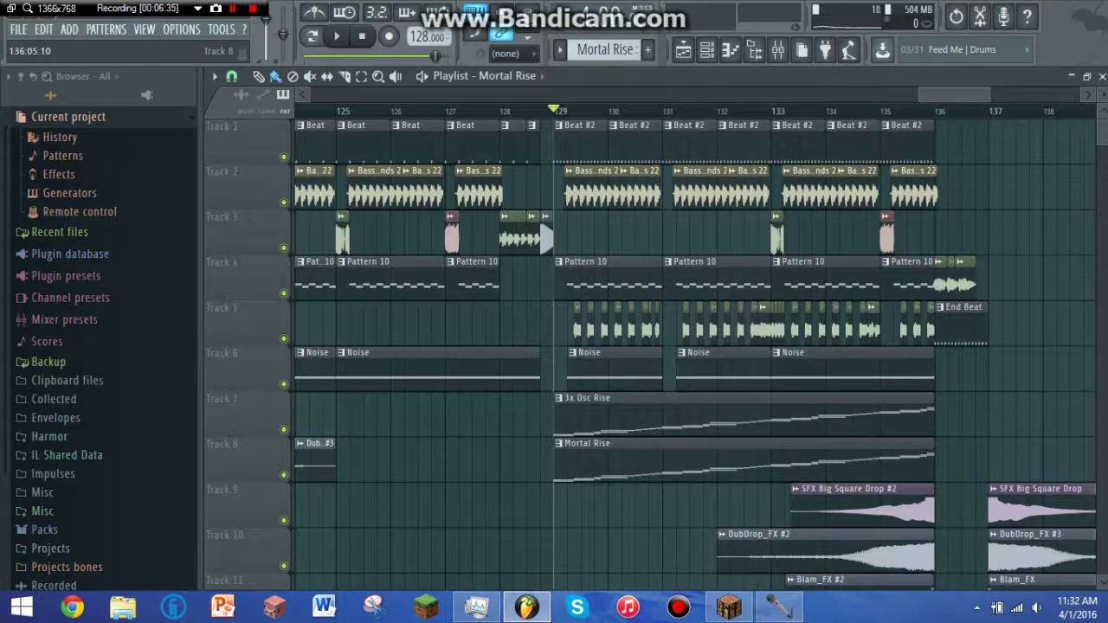
Play the end of the drop from bar 135 to about bar 137.
left_click(880, 110)
key("space")
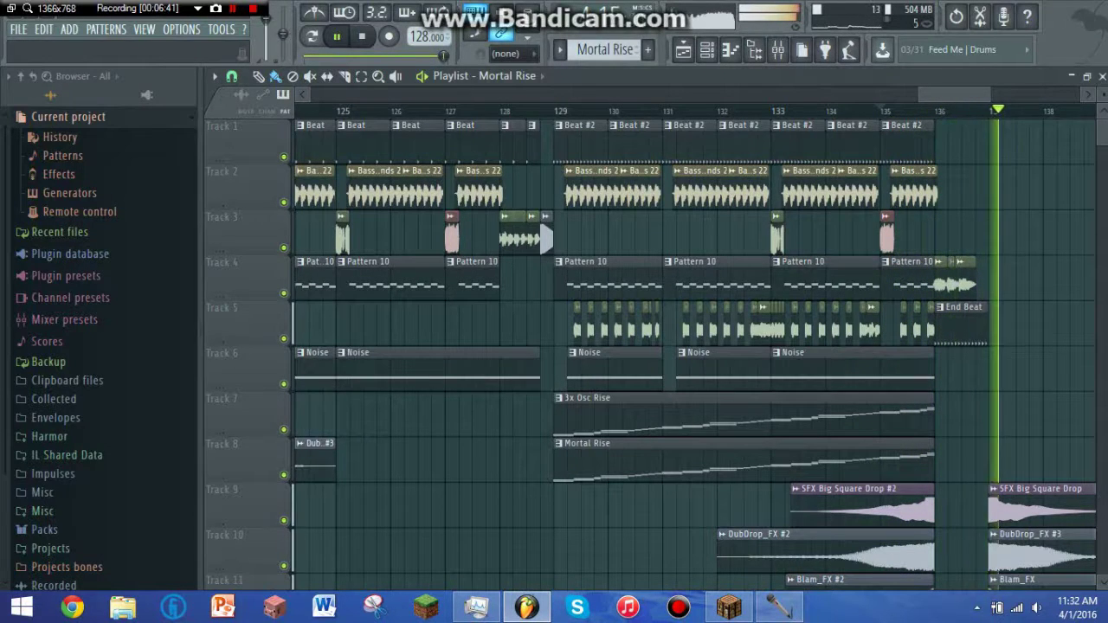
key("space")
Play the song's ending from bar 136 and examine the closing effect clips on tracks 9 to 11.
scroll(695, 355, "right", 3)
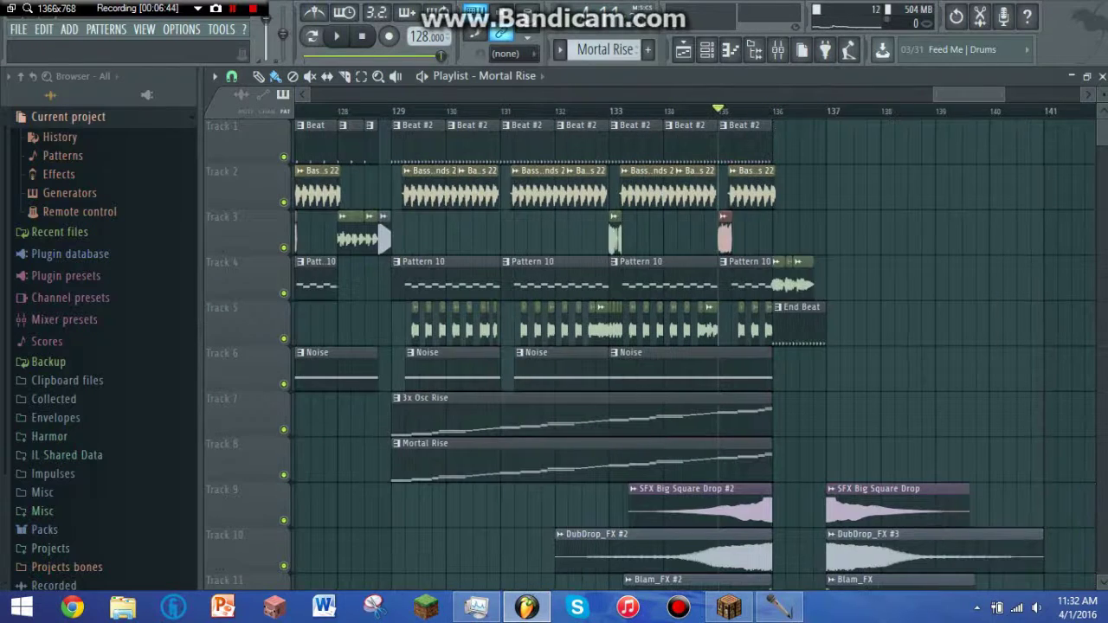
left_click(772, 110)
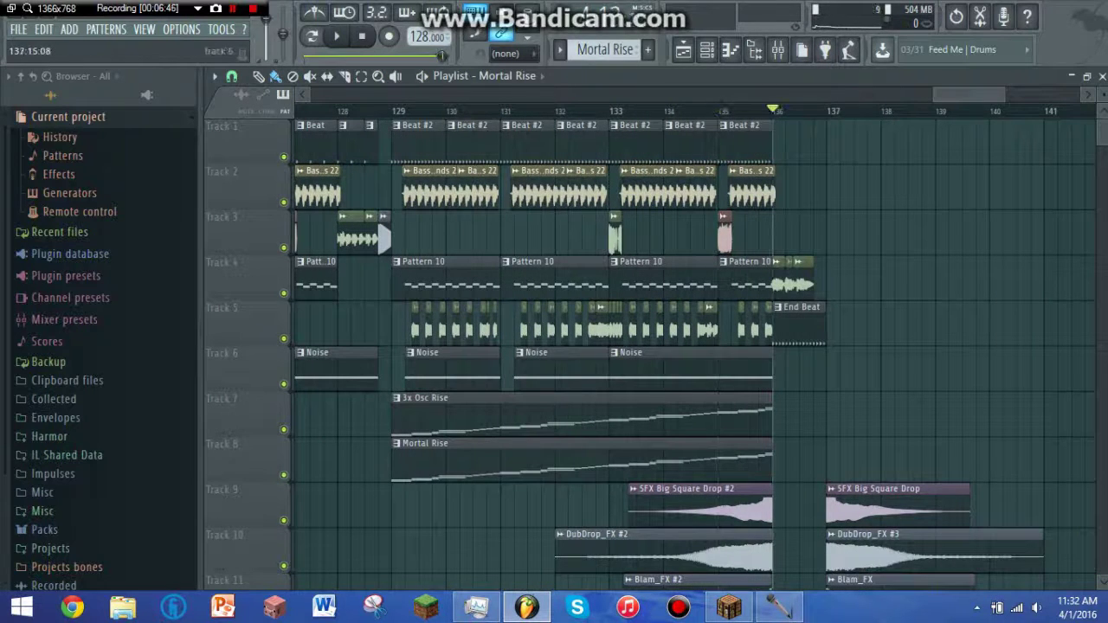
key("space")
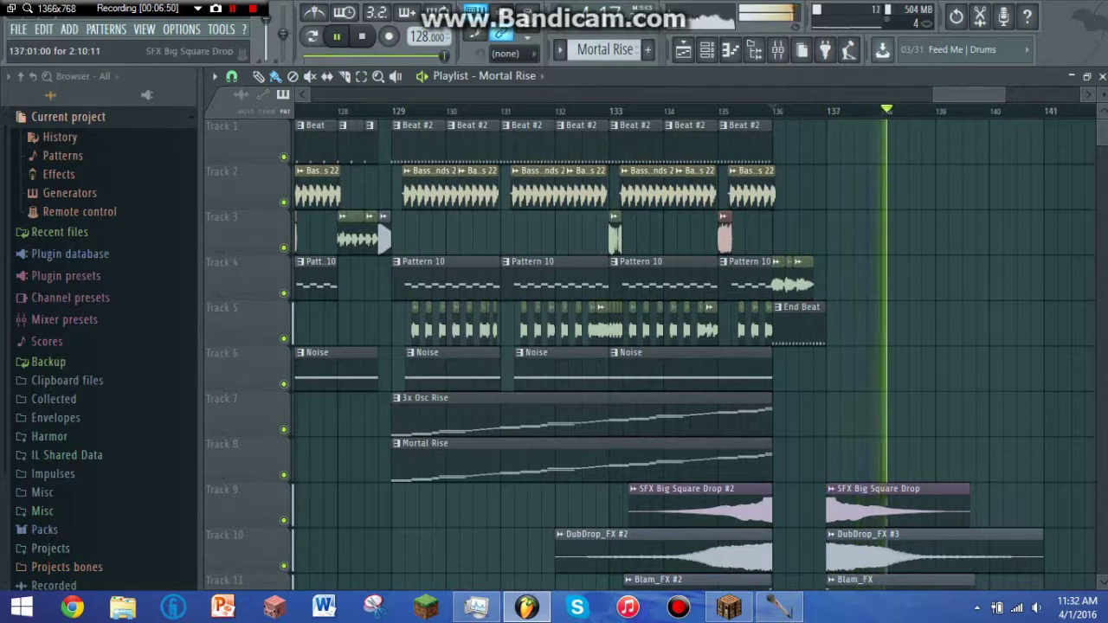
scroll(692, 354, "down", 1)
scroll(693, 355, "down", 2)
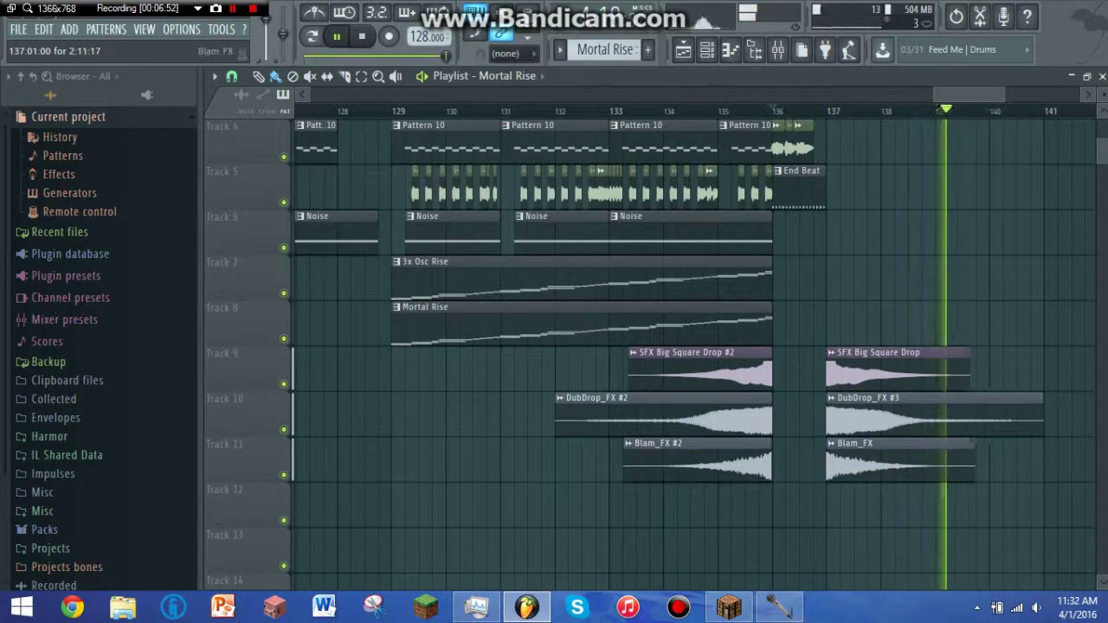
key("space")
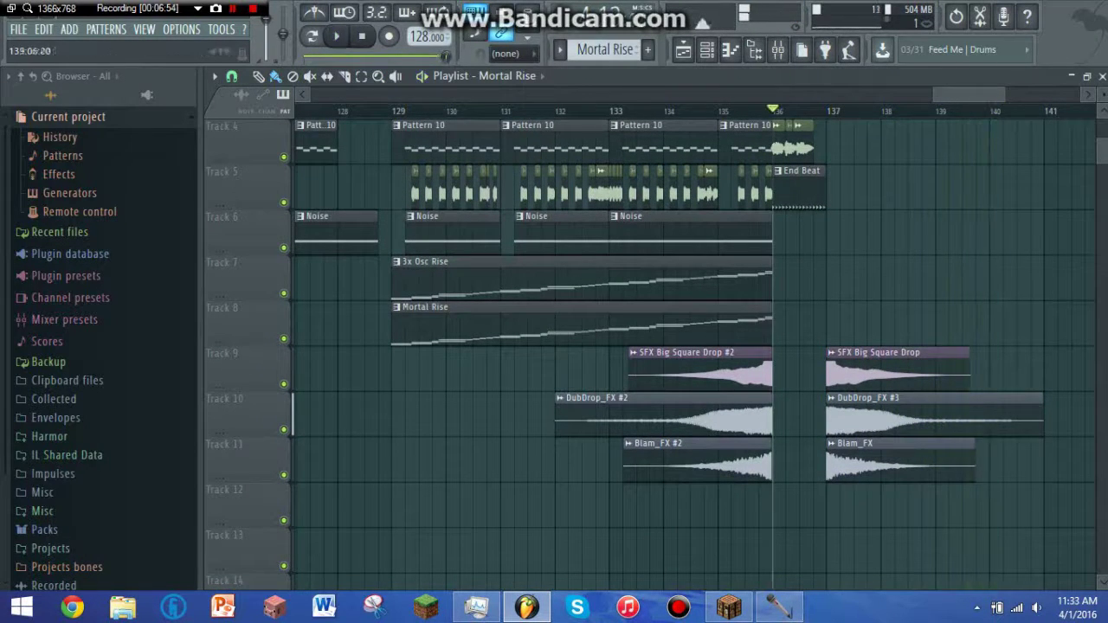
Show the whole arrangement, play it briefly, and return the playback position to the start of the song.
left_click_drag(935, 94, 307, 94)
scroll(475, 509, "up", 3)
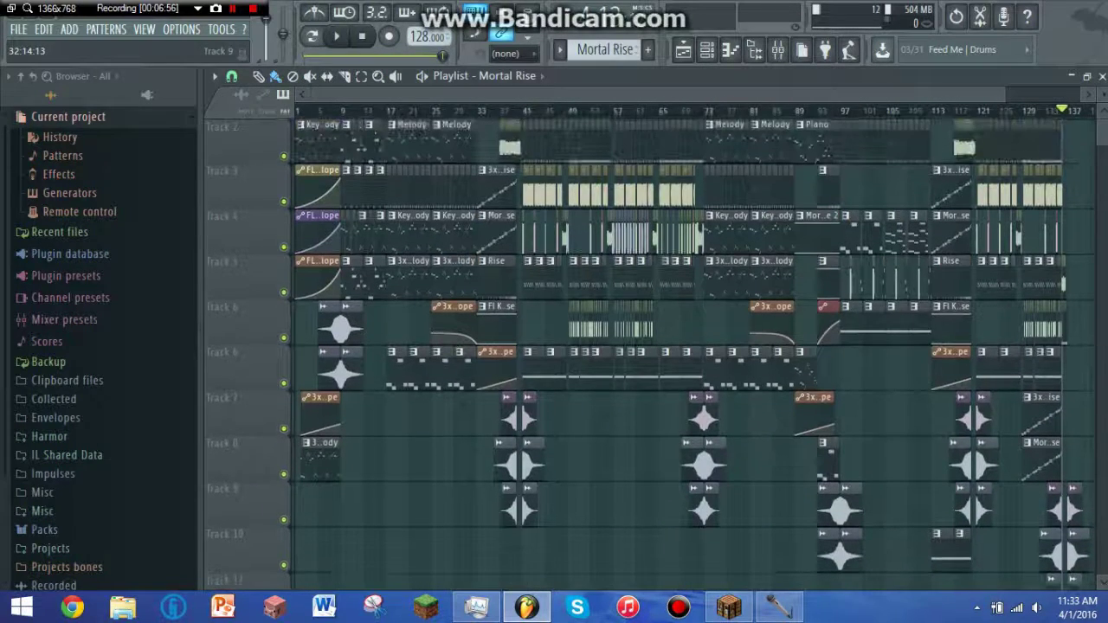
left_click(297, 111)
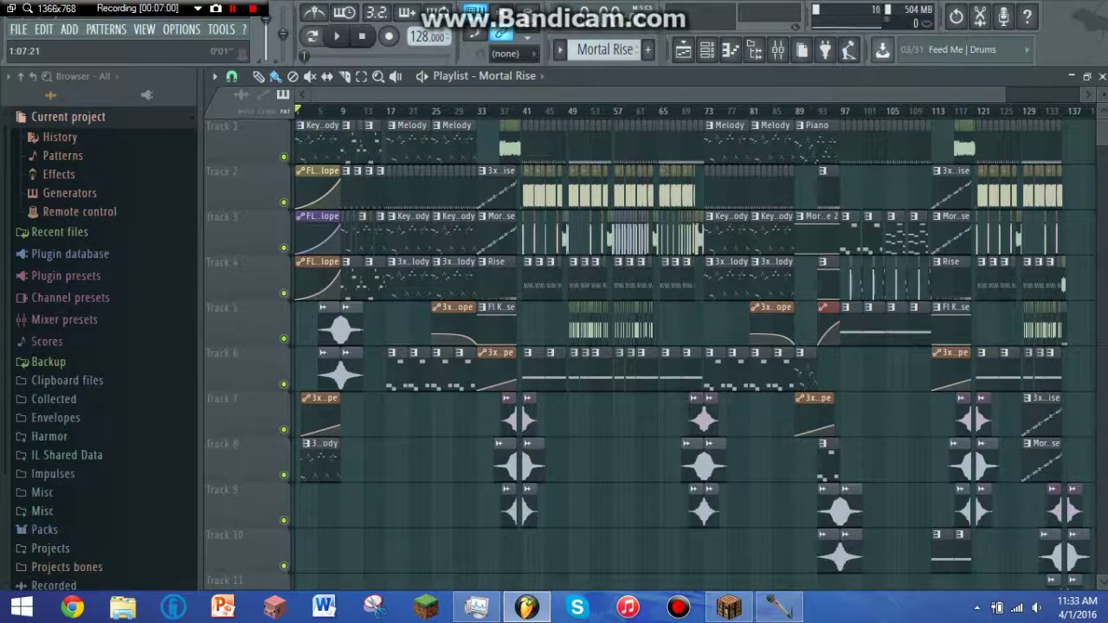
key("space")
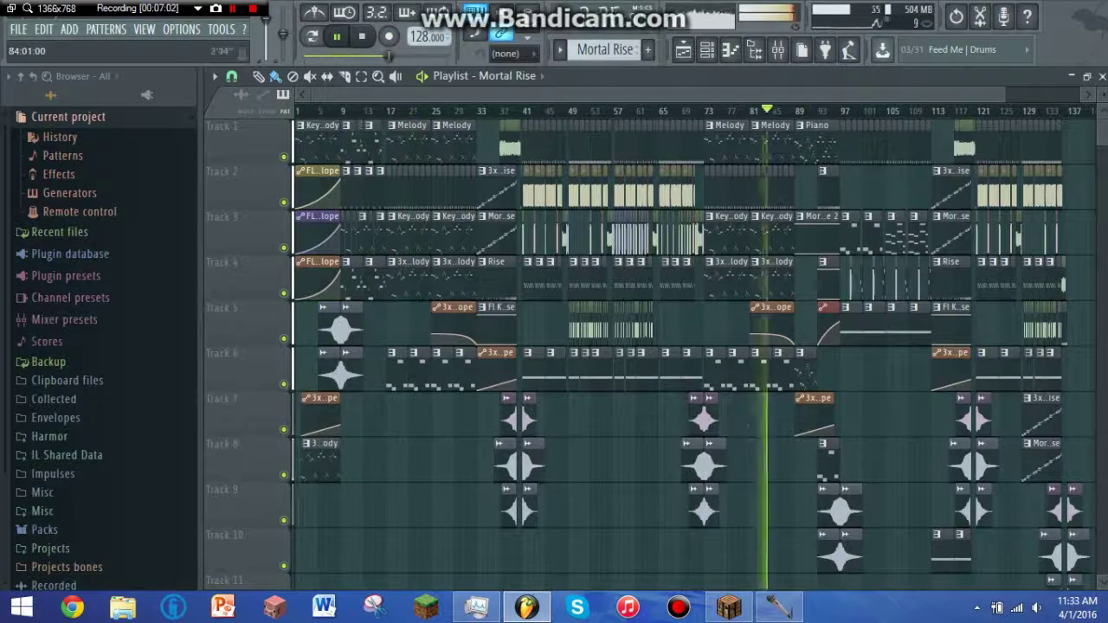
left_click_drag(444, 55, 303, 56)
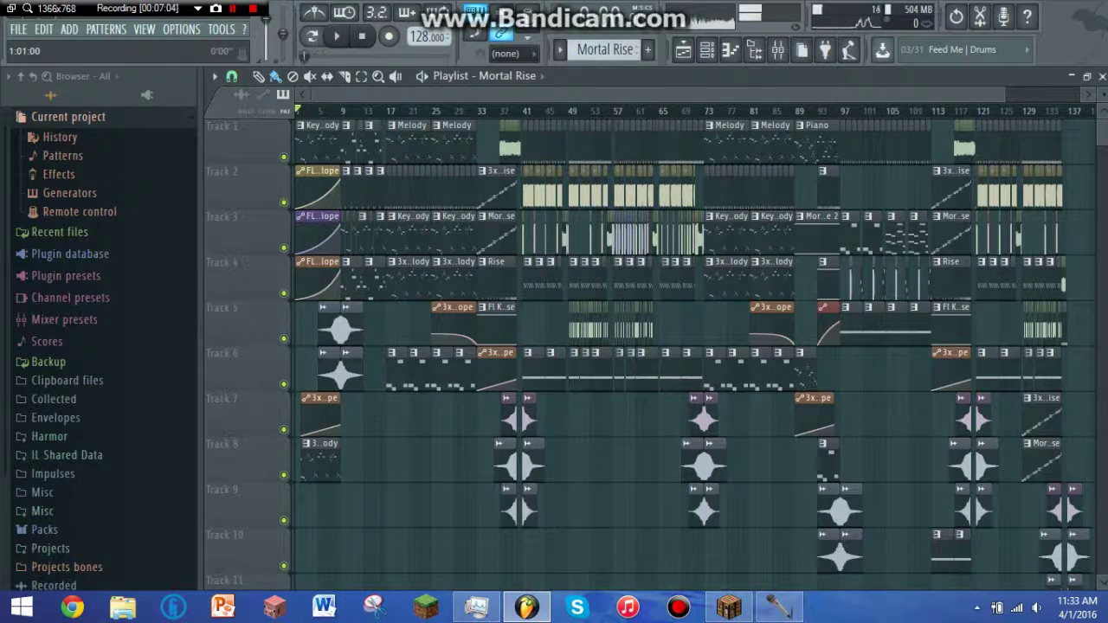